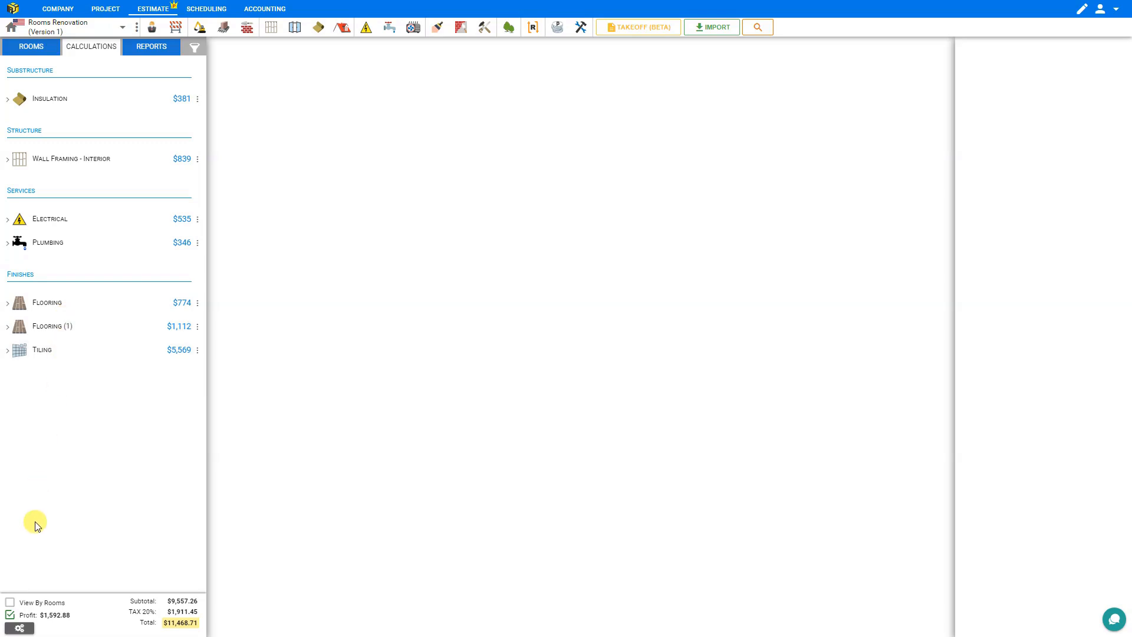
Step: Tick View By Rooms, untick it to compare the category grouping, then tick it again
{"action": "left_click", "coordinate": [9, 608]}
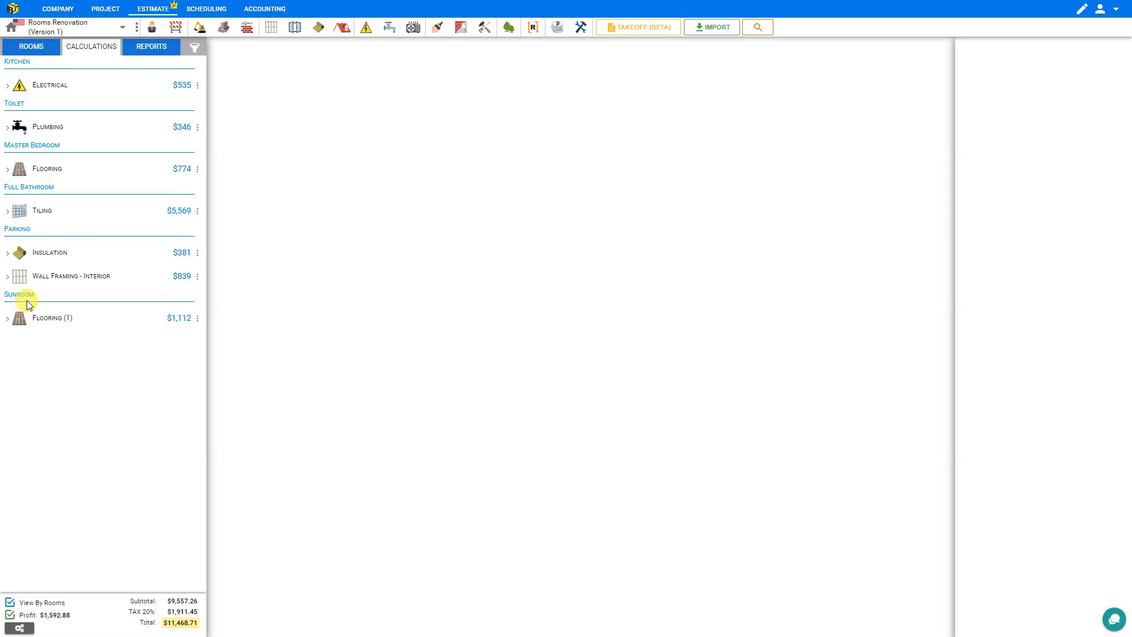
{"action": "left_click", "coordinate": [10, 603]}
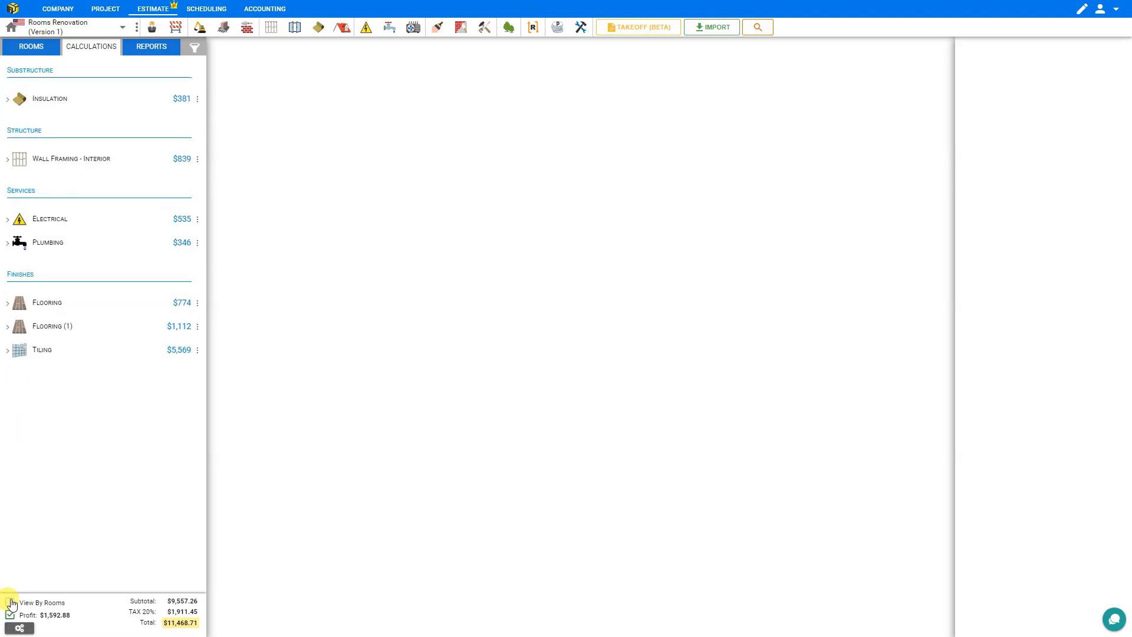
{"action": "left_click", "coordinate": [10, 603]}
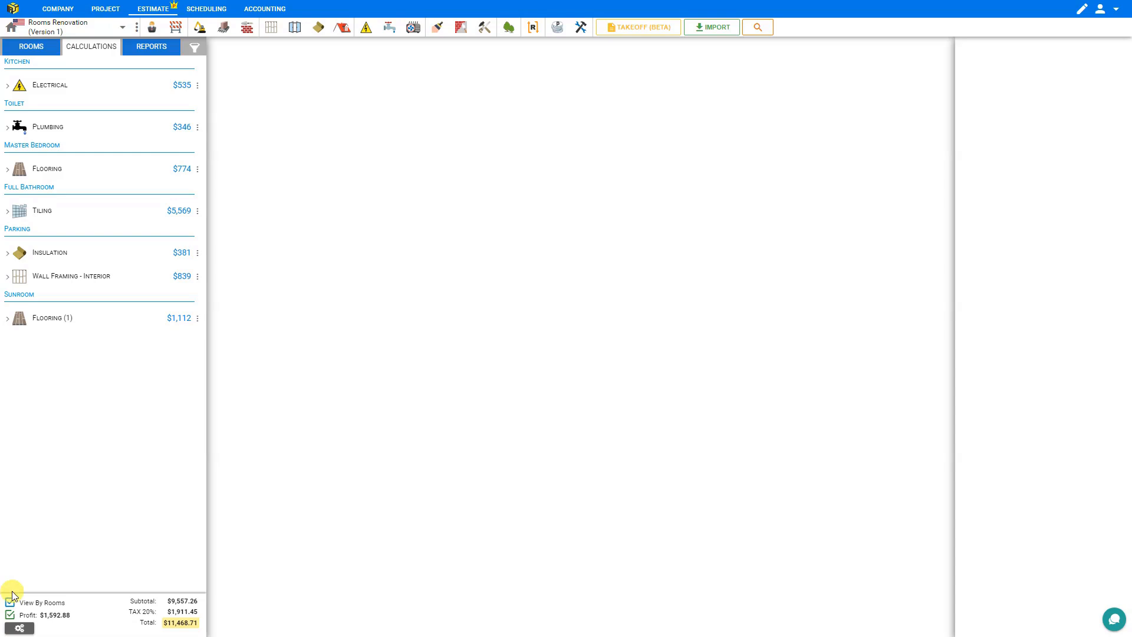
Step: Add a new project titled 'View By Rooms' from the All Projects list and open it
{"action": "left_click", "coordinate": [124, 27]}
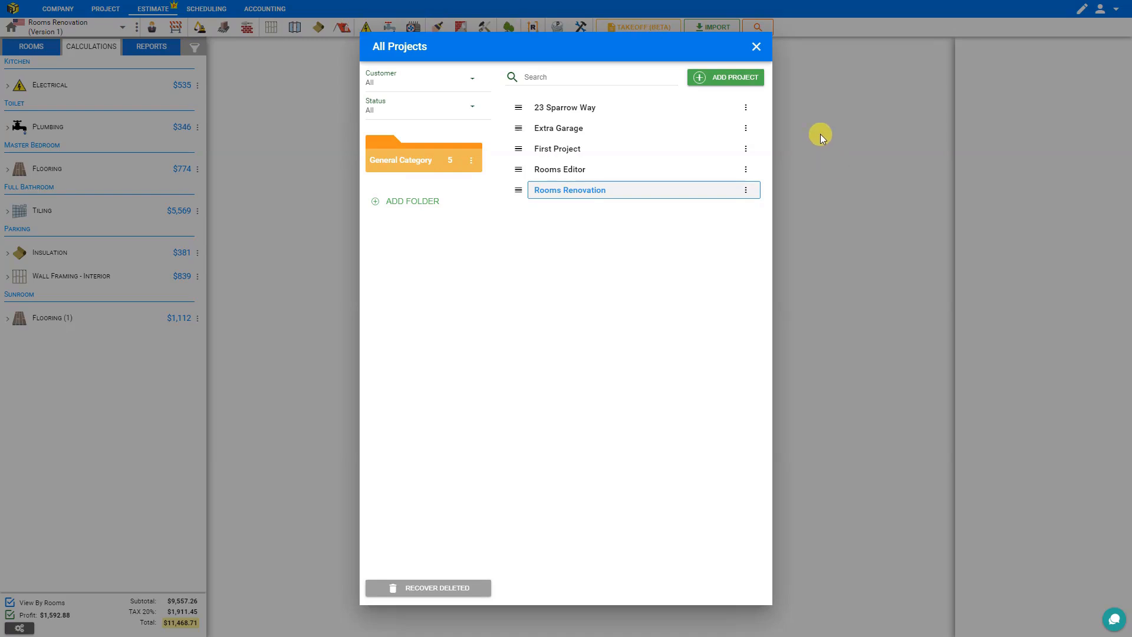
{"action": "left_click", "coordinate": [742, 77]}
{"action": "type", "text": "View By Ro"}
{"action": "key", "text": "BackSpace"}
{"action": "type", "text": "Rooms"}
{"action": "key", "text": "Return"}
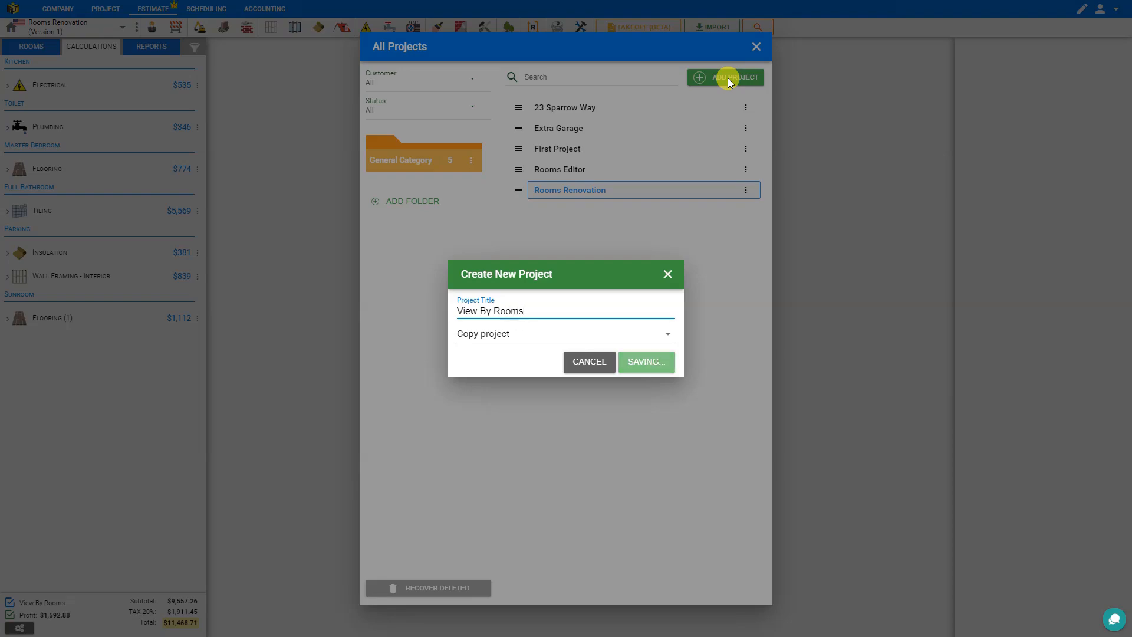
{"action": "left_click", "coordinate": [277, 190]}
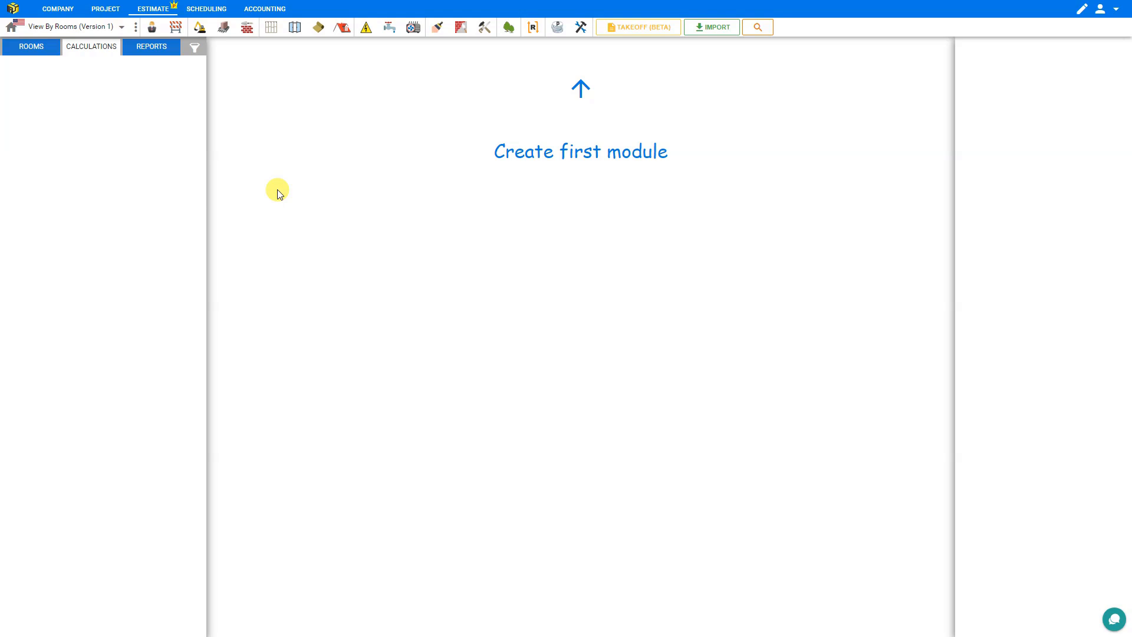
Step: Create three Tile flooring modules
{"action": "left_click", "coordinate": [438, 30]}
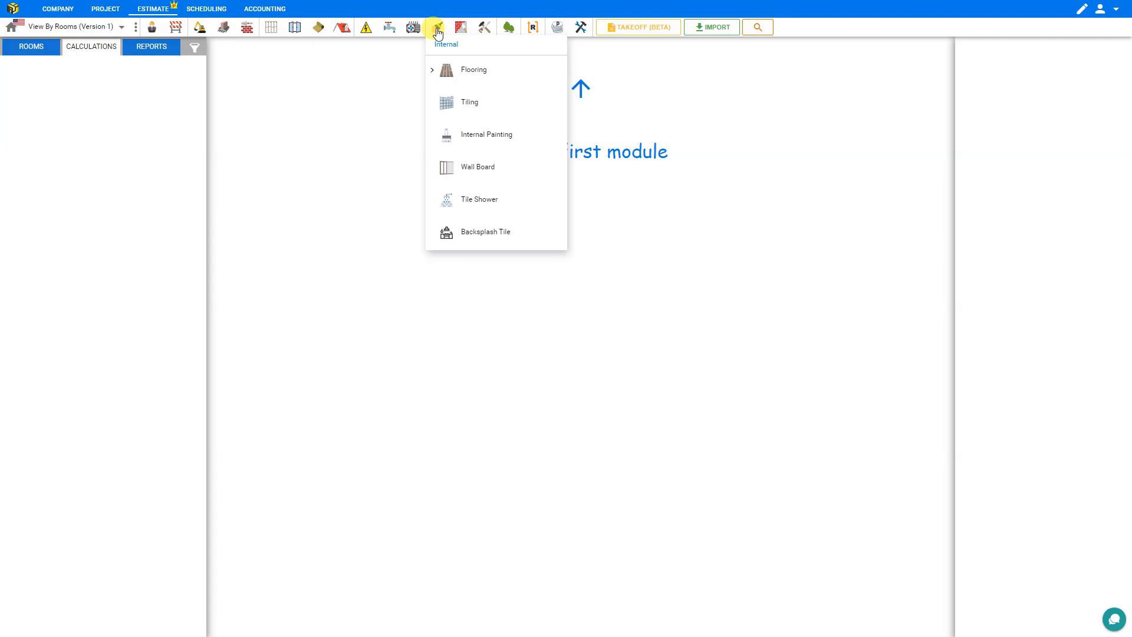
{"action": "left_click", "coordinate": [432, 69]}
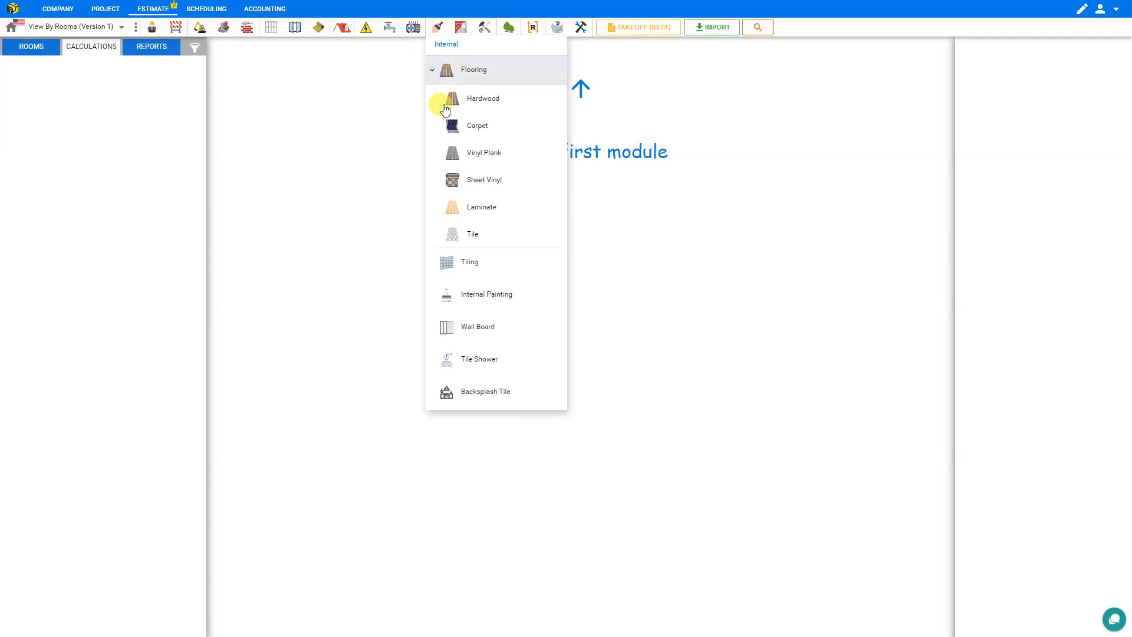
{"action": "left_click", "coordinate": [466, 234]}
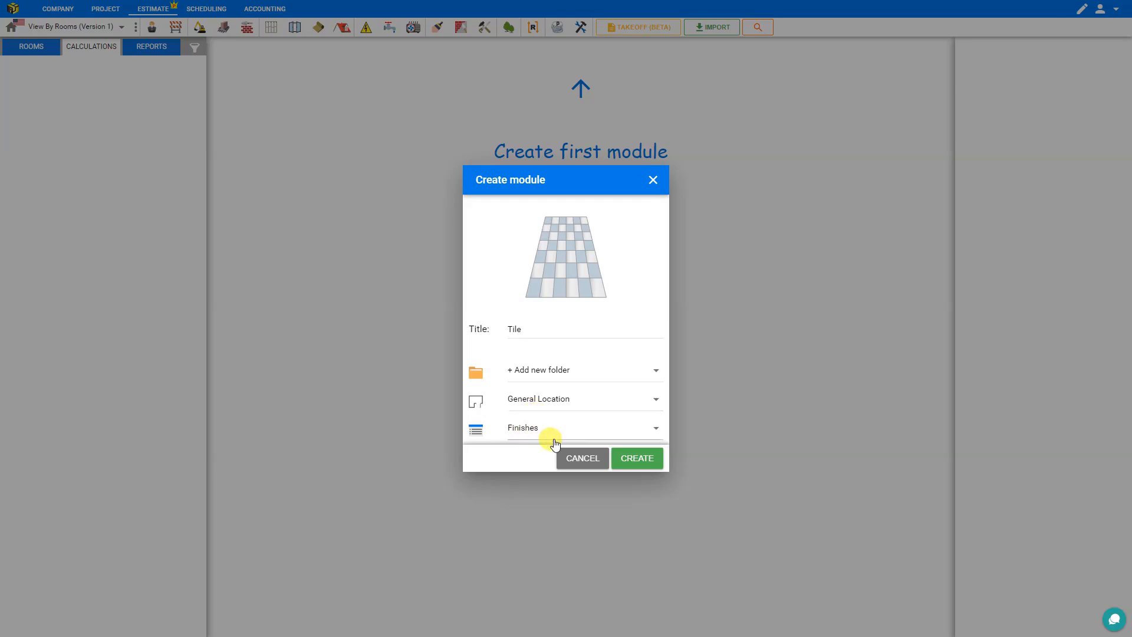
{"action": "left_click", "coordinate": [639, 463]}
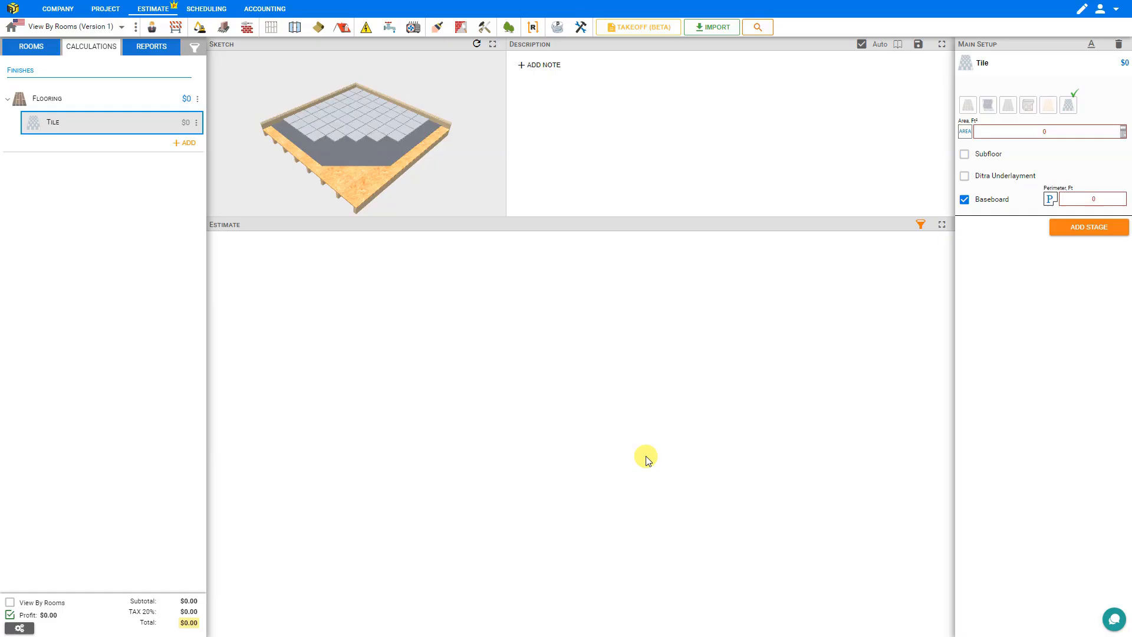
{"action": "left_click", "coordinate": [436, 28]}
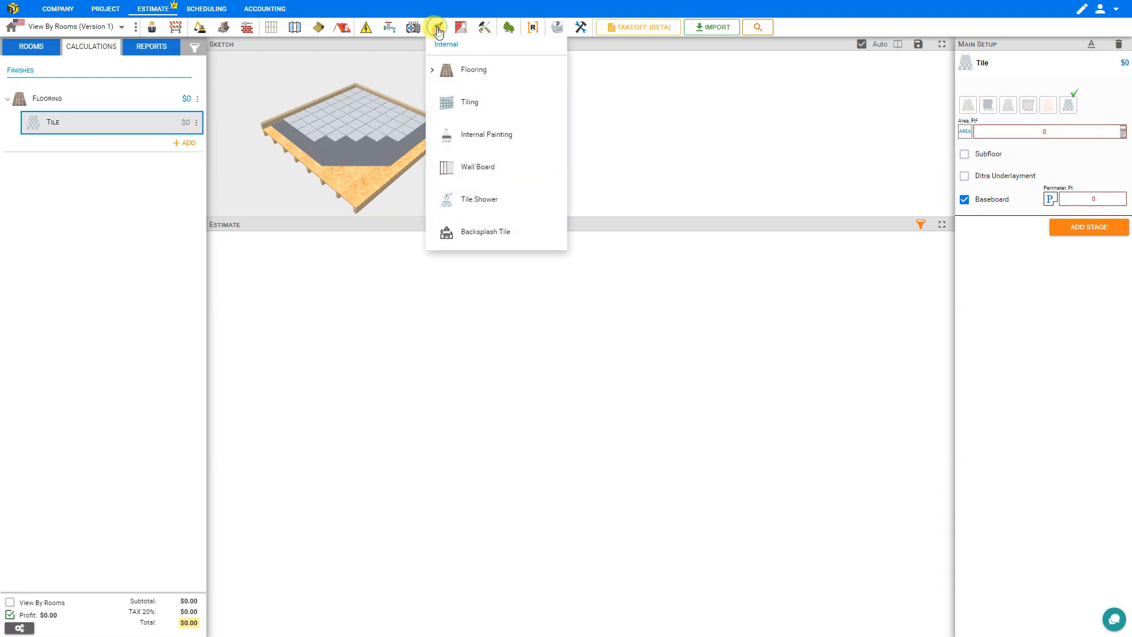
{"action": "left_click", "coordinate": [429, 69]}
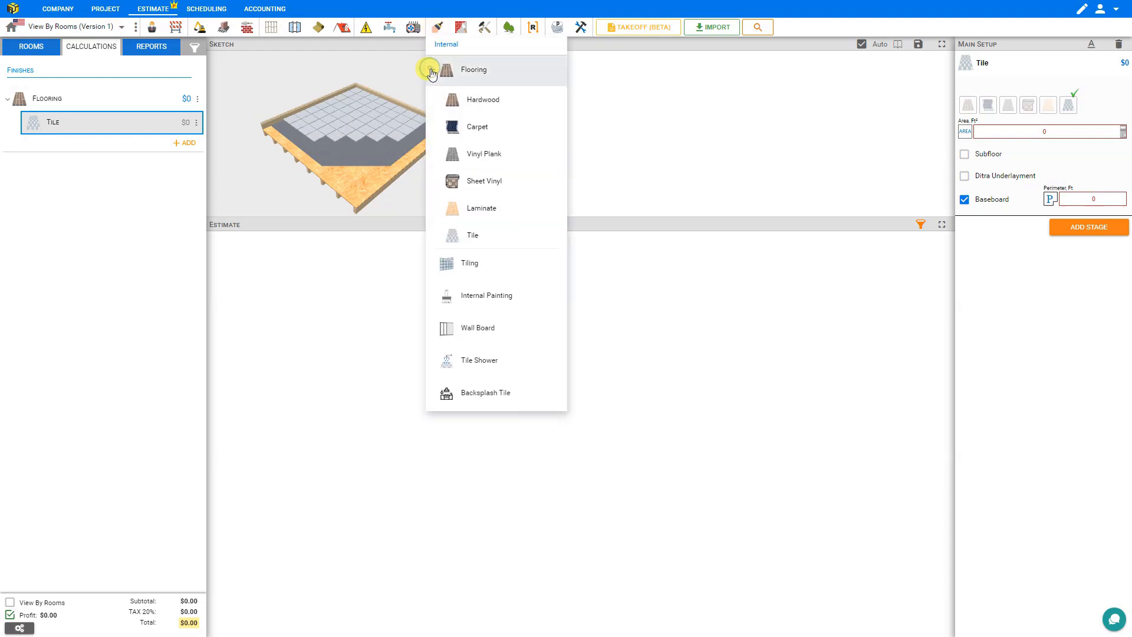
{"action": "left_click", "coordinate": [474, 235]}
{"action": "left_click", "coordinate": [631, 460]}
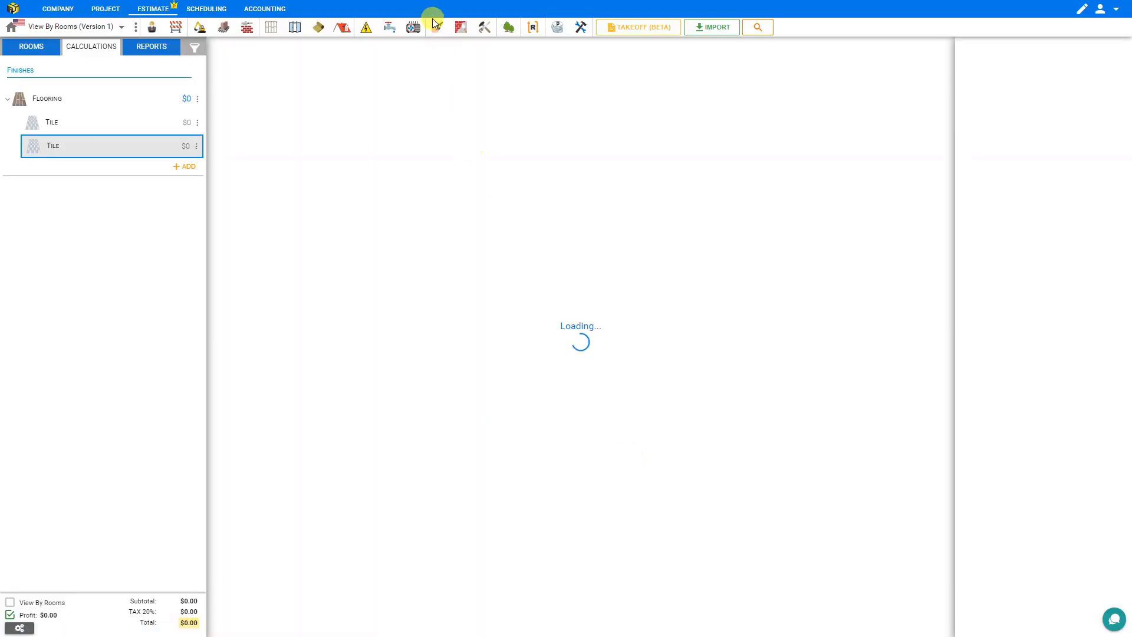
{"action": "left_click", "coordinate": [437, 29]}
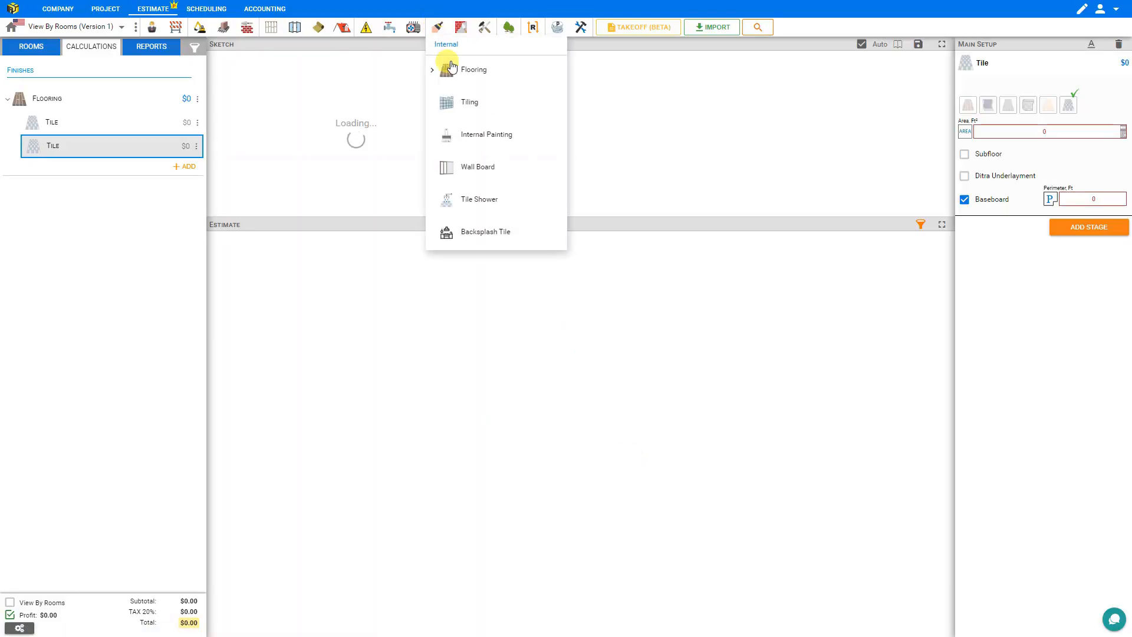
{"action": "left_click", "coordinate": [429, 68]}
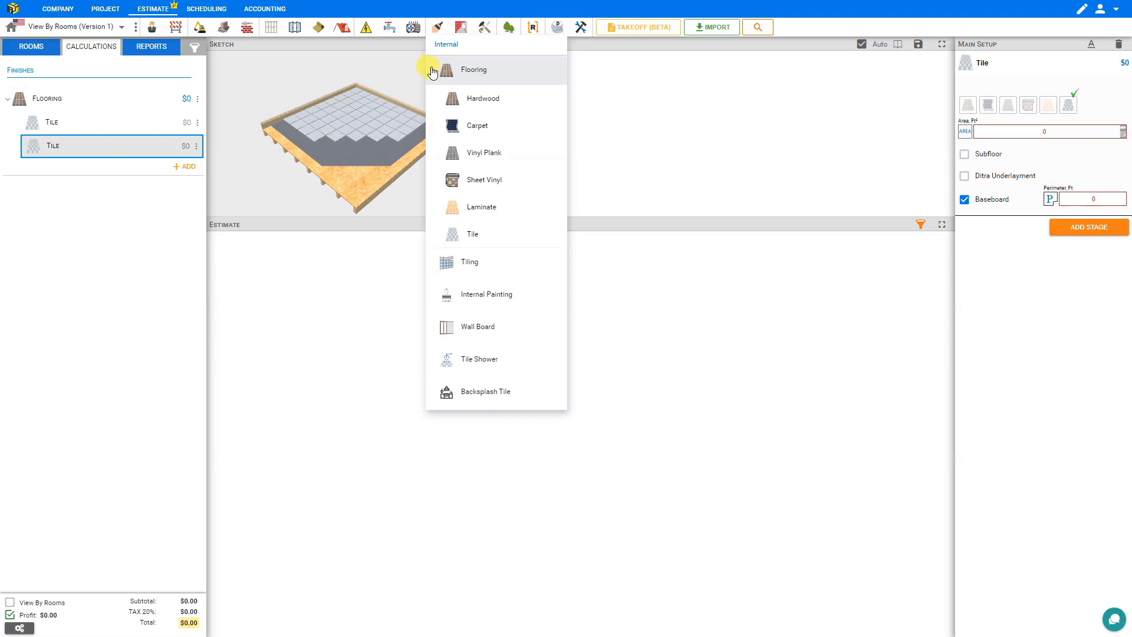
{"action": "left_click", "coordinate": [467, 232]}
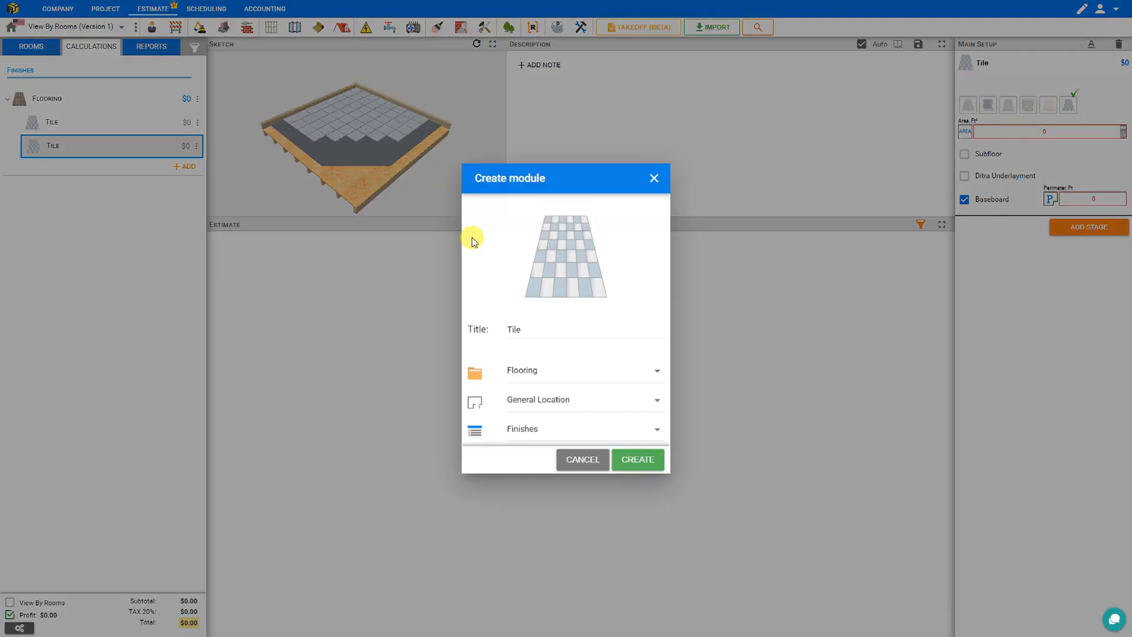
{"action": "left_click", "coordinate": [638, 461]}
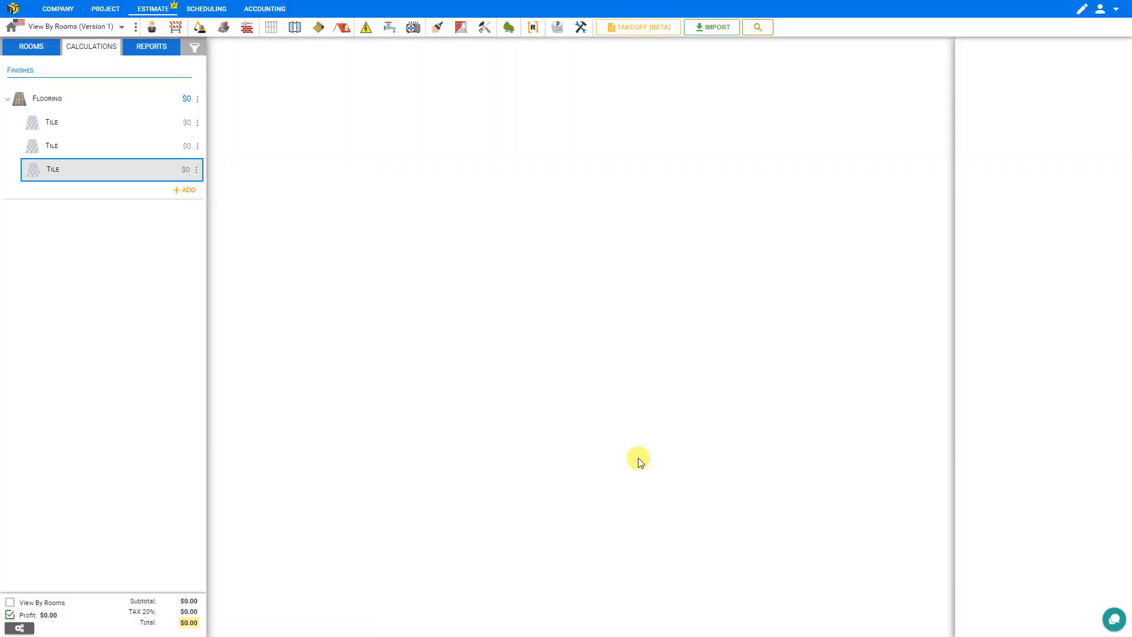
Step: Create two Laminate flooring modules
{"action": "left_click", "coordinate": [437, 28]}
{"action": "left_click", "coordinate": [442, 70]}
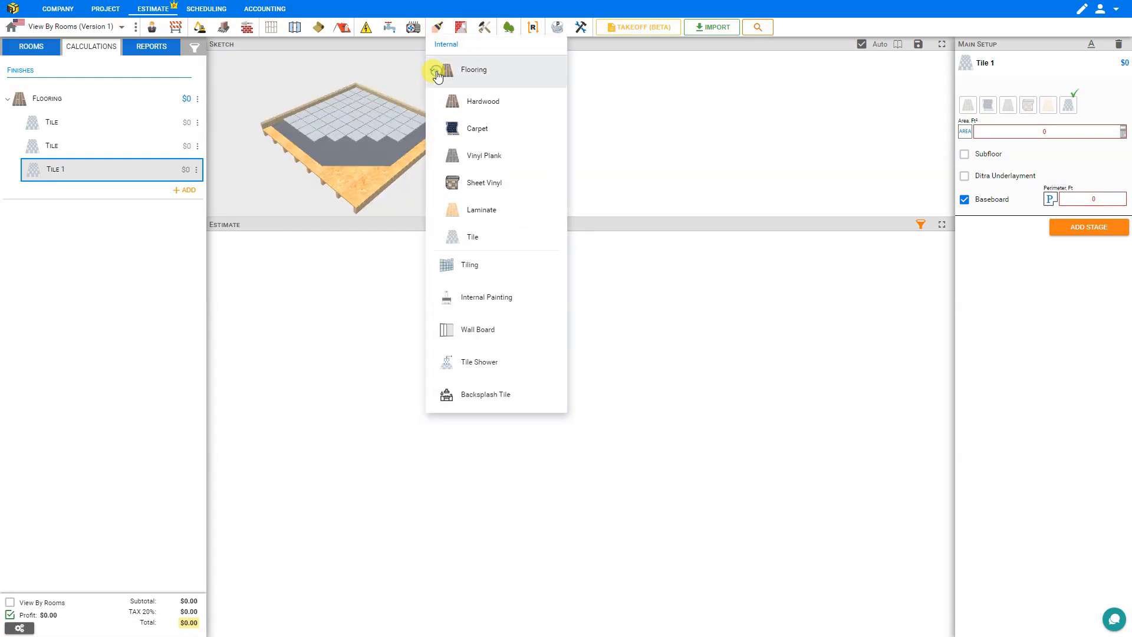
{"action": "left_click", "coordinate": [488, 207]}
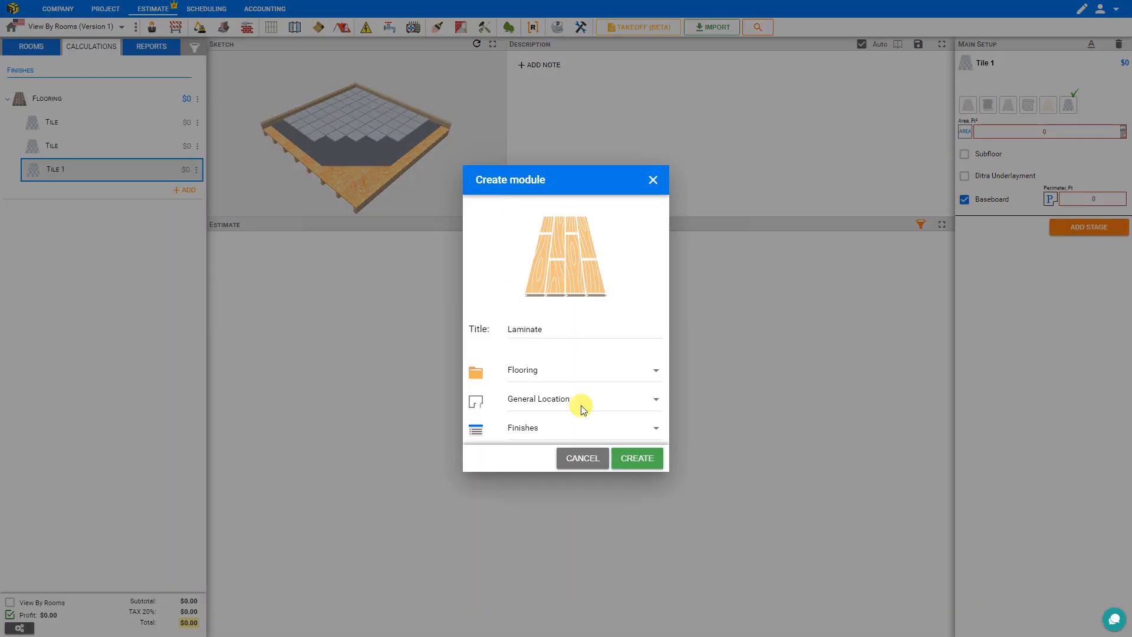
{"action": "left_click", "coordinate": [628, 459]}
{"action": "left_click", "coordinate": [437, 26]}
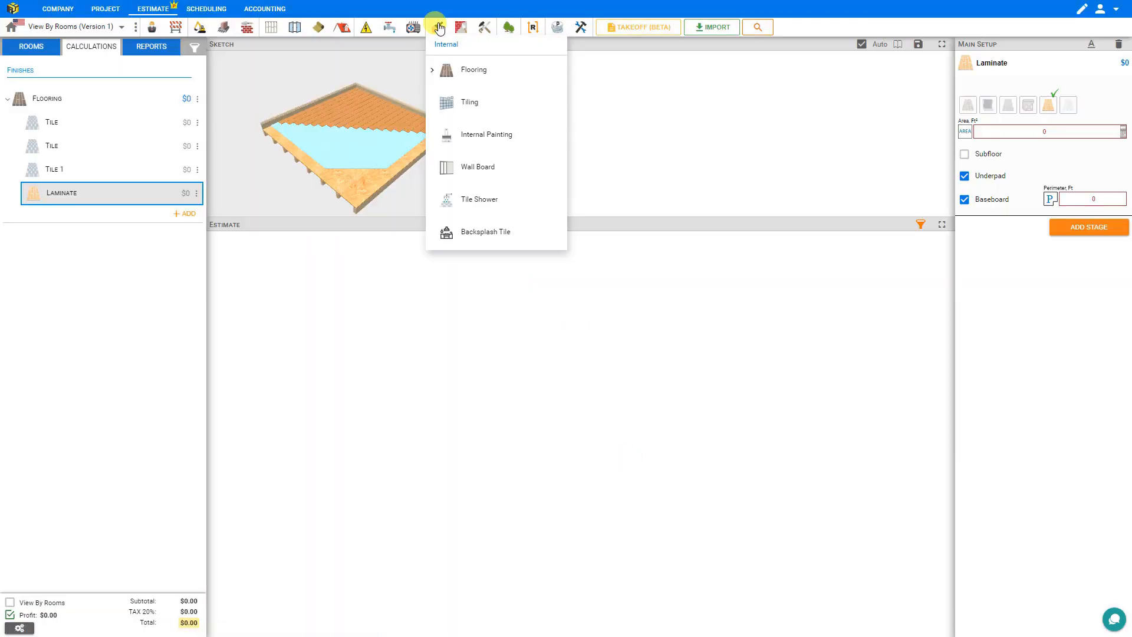
{"action": "left_click", "coordinate": [433, 70]}
{"action": "left_click", "coordinate": [478, 210]}
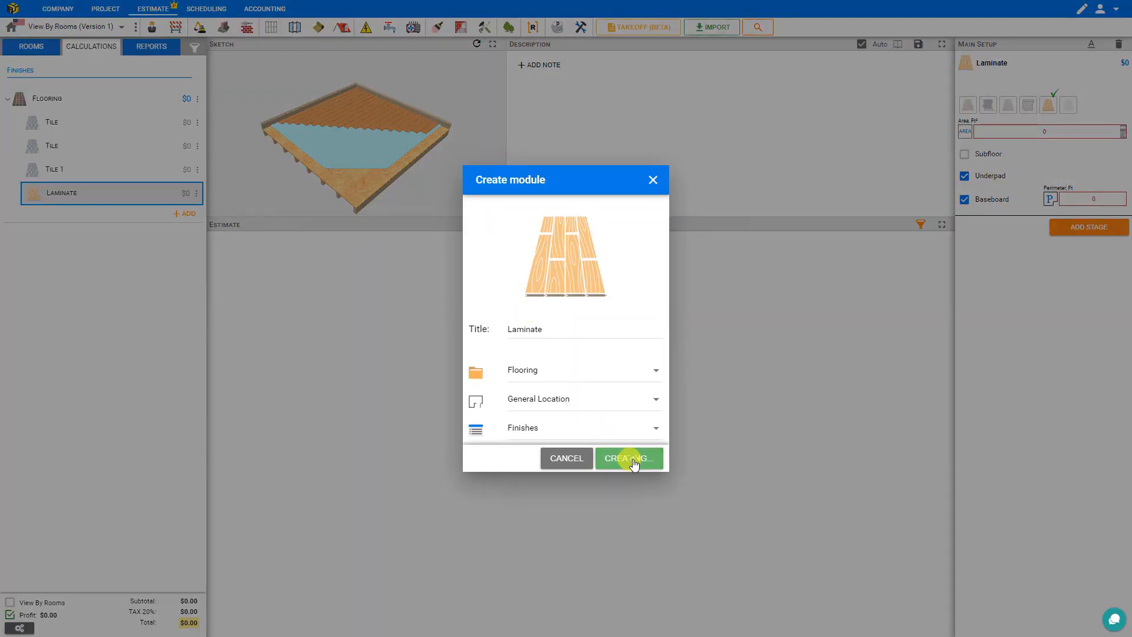
{"action": "left_click", "coordinate": [633, 460]}
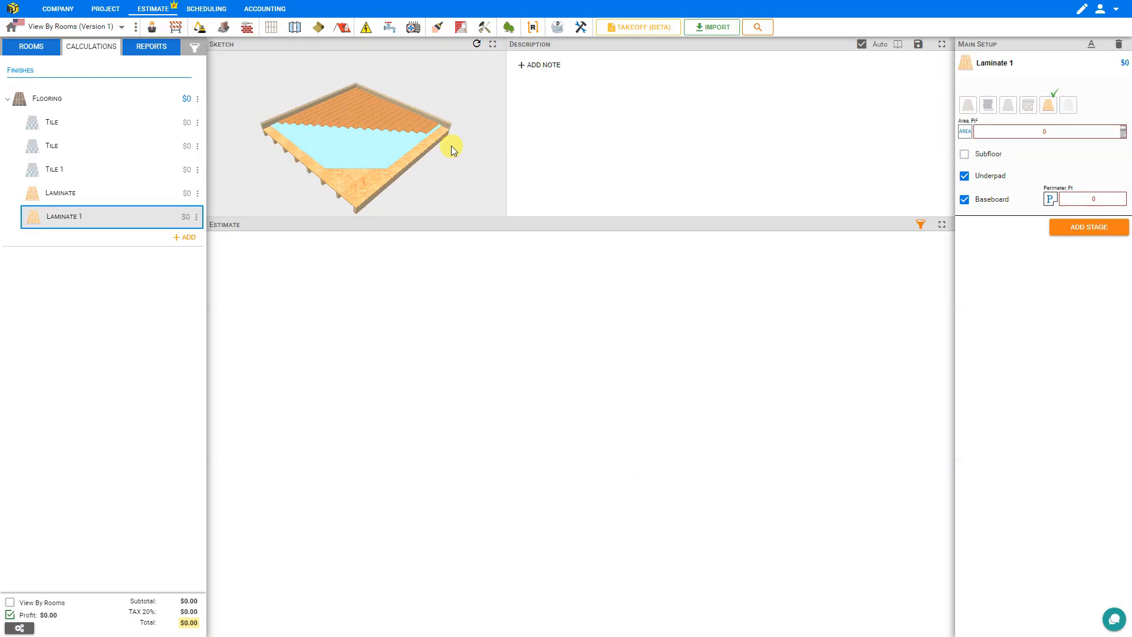
Step: Create an Internal Painting module
{"action": "left_click", "coordinate": [440, 31]}
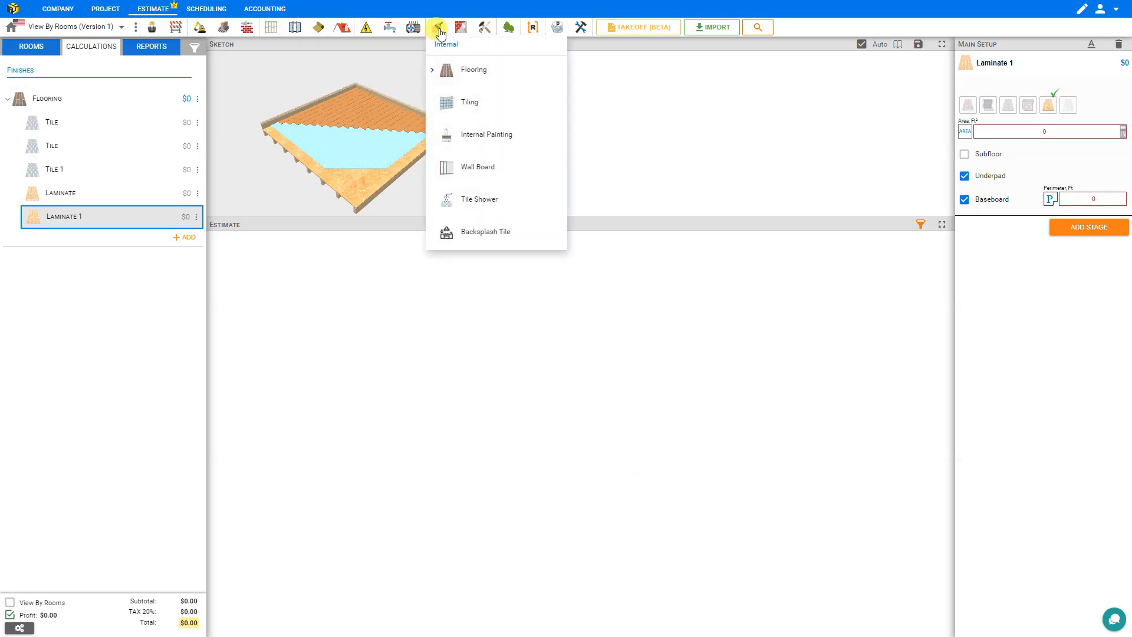
{"action": "left_click", "coordinate": [463, 139]}
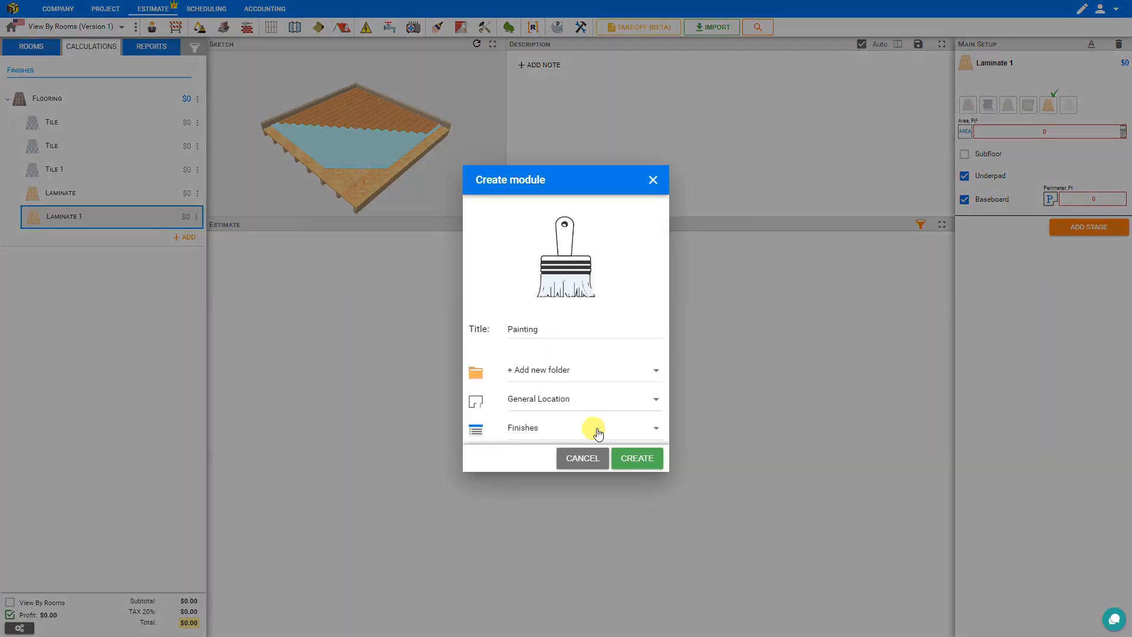
{"action": "left_click", "coordinate": [639, 462]}
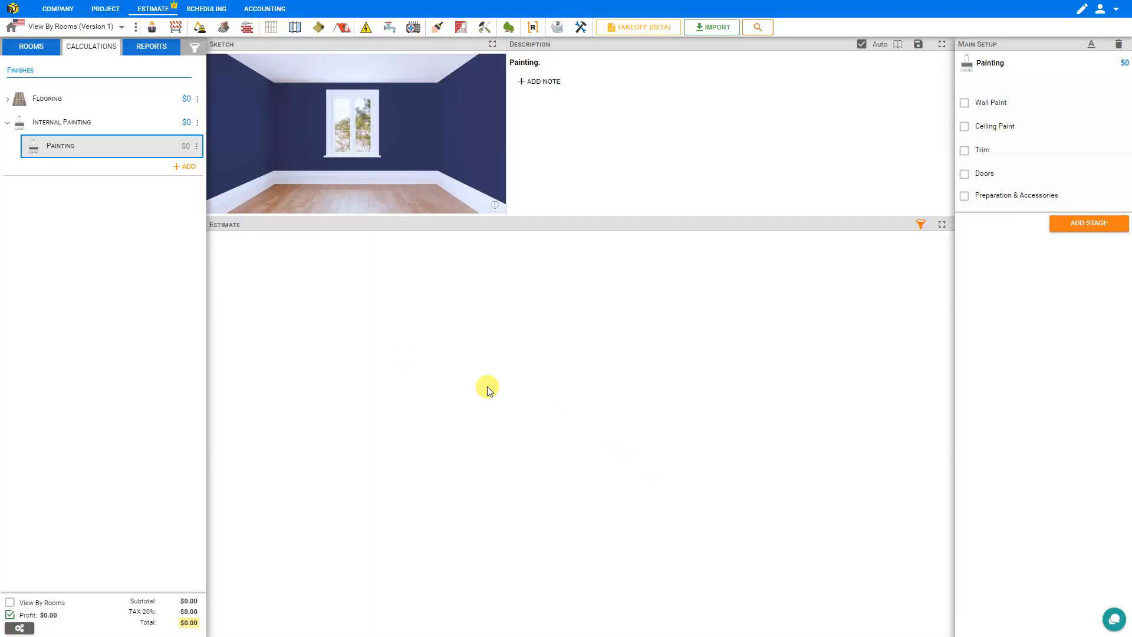
Step: Open the first Tile module, select the Finishes group, and turn on View By Rooms
{"action": "left_click", "coordinate": [7, 101]}
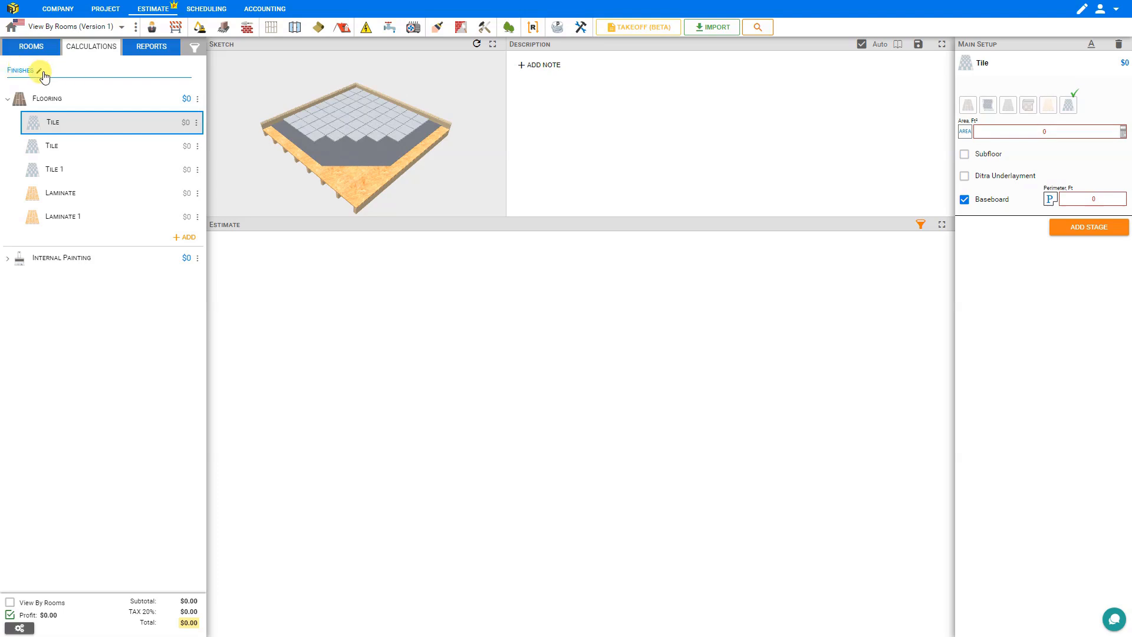
{"action": "left_click", "coordinate": [17, 73]}
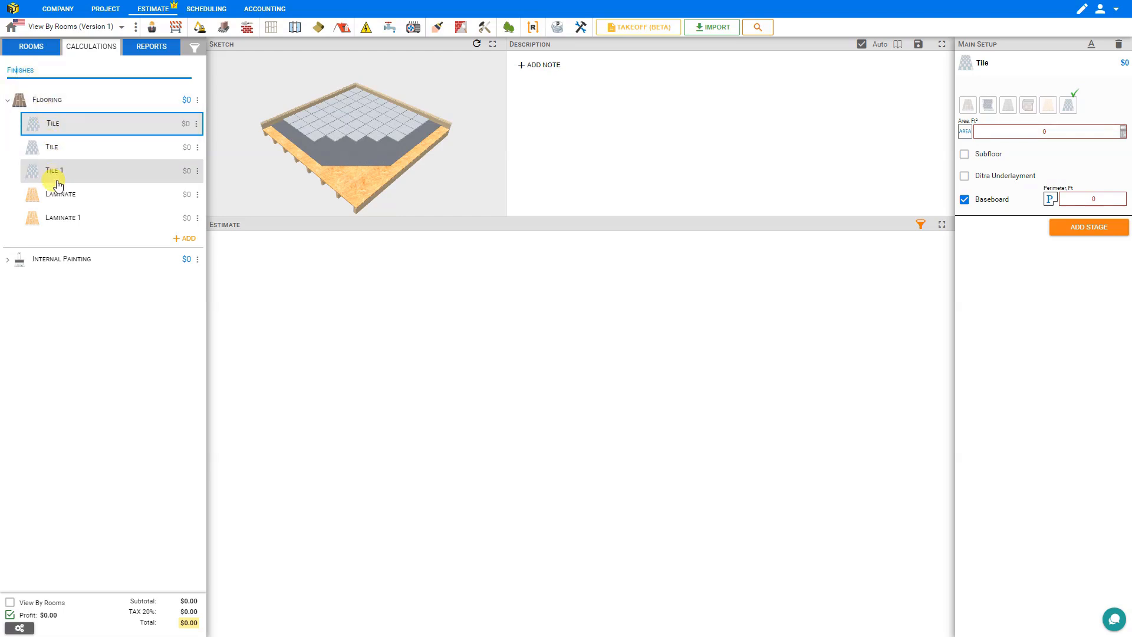
{"action": "left_click", "coordinate": [10, 604]}
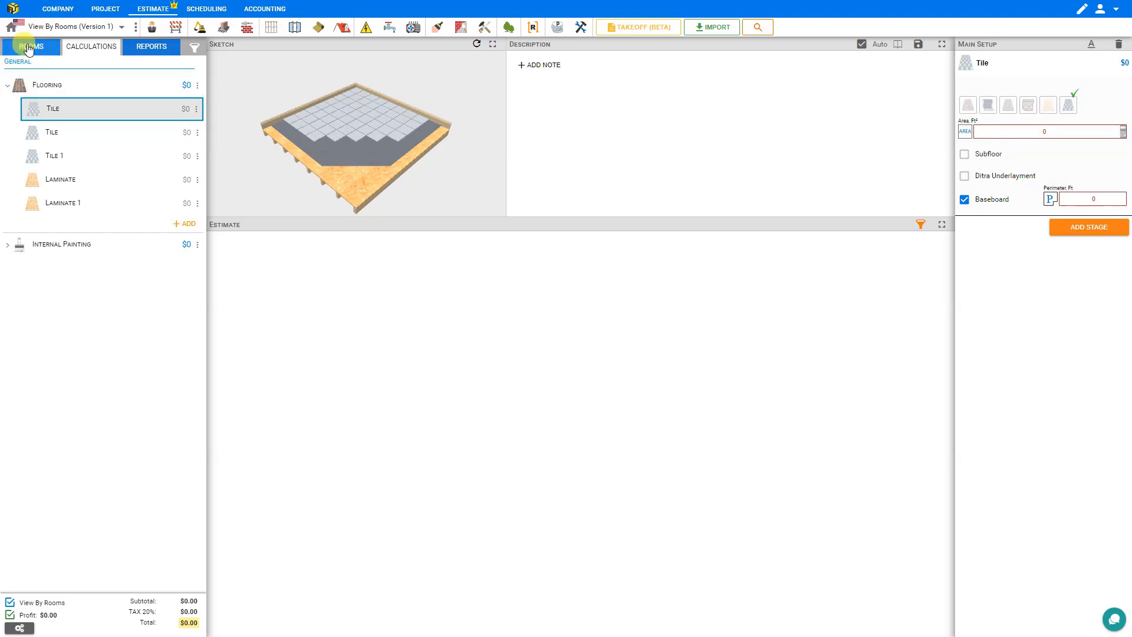
Step: On the Rooms page, add Floors 1 and 2, then a third floor named EXTERNAL GARAGE
{"action": "left_click", "coordinate": [28, 47]}
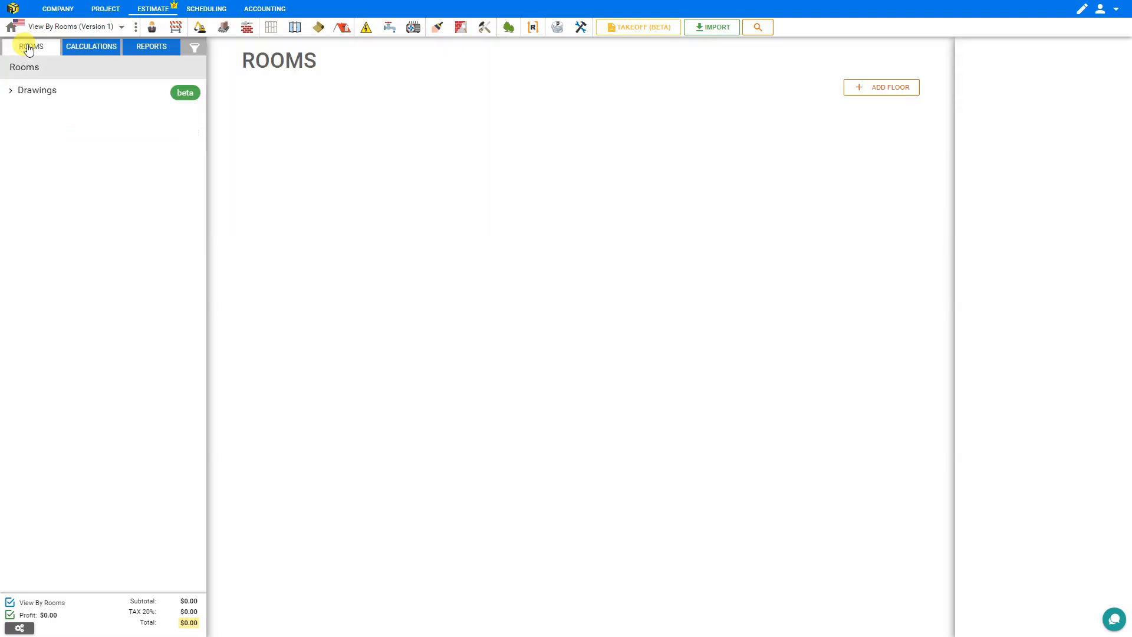
{"action": "left_click", "coordinate": [889, 89]}
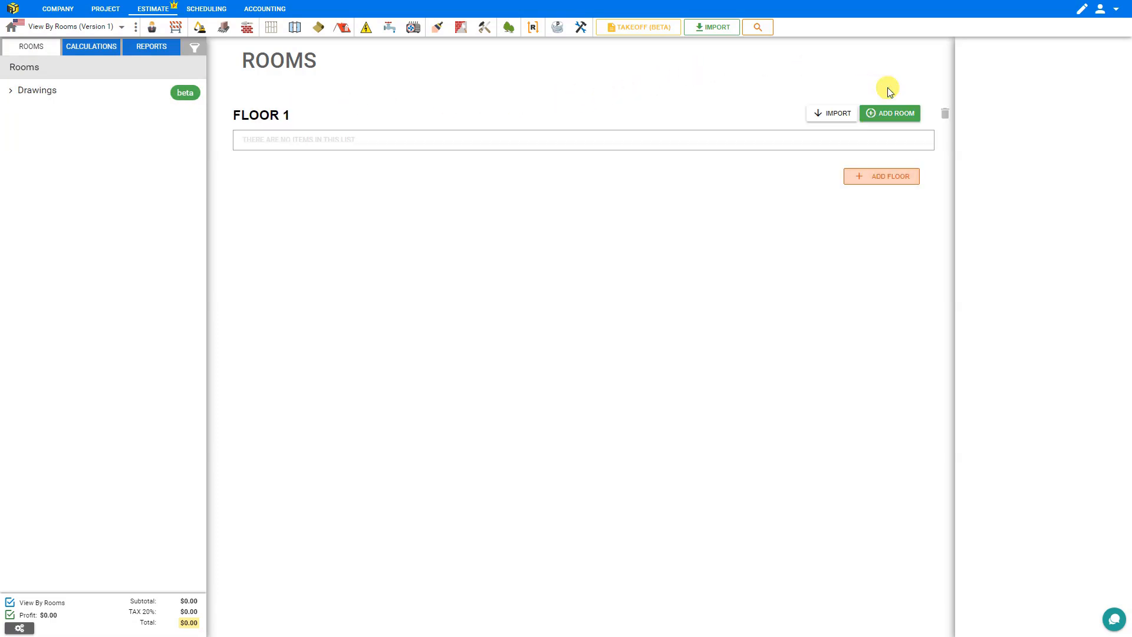
{"action": "left_click", "coordinate": [891, 179]}
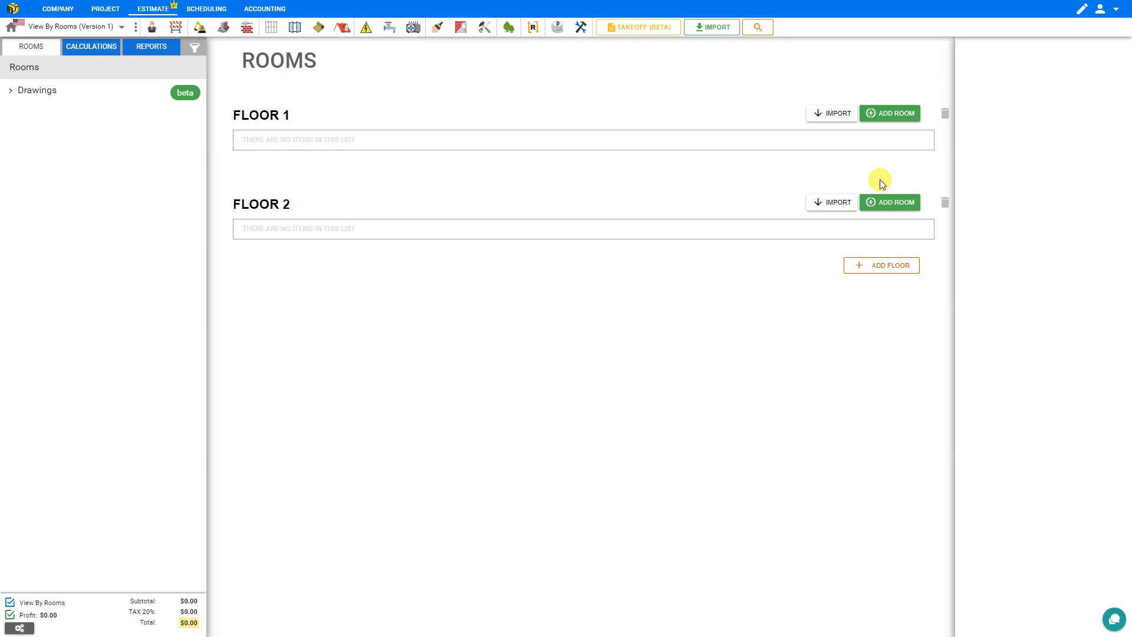
{"action": "left_click", "coordinate": [881, 267]}
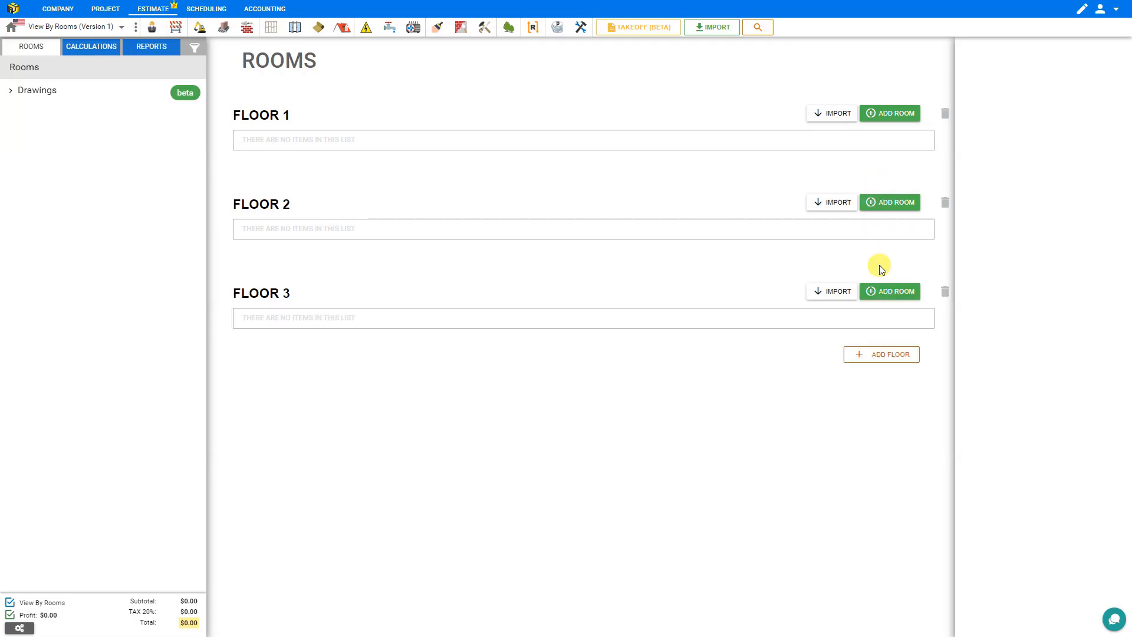
{"action": "left_click", "coordinate": [250, 293]}
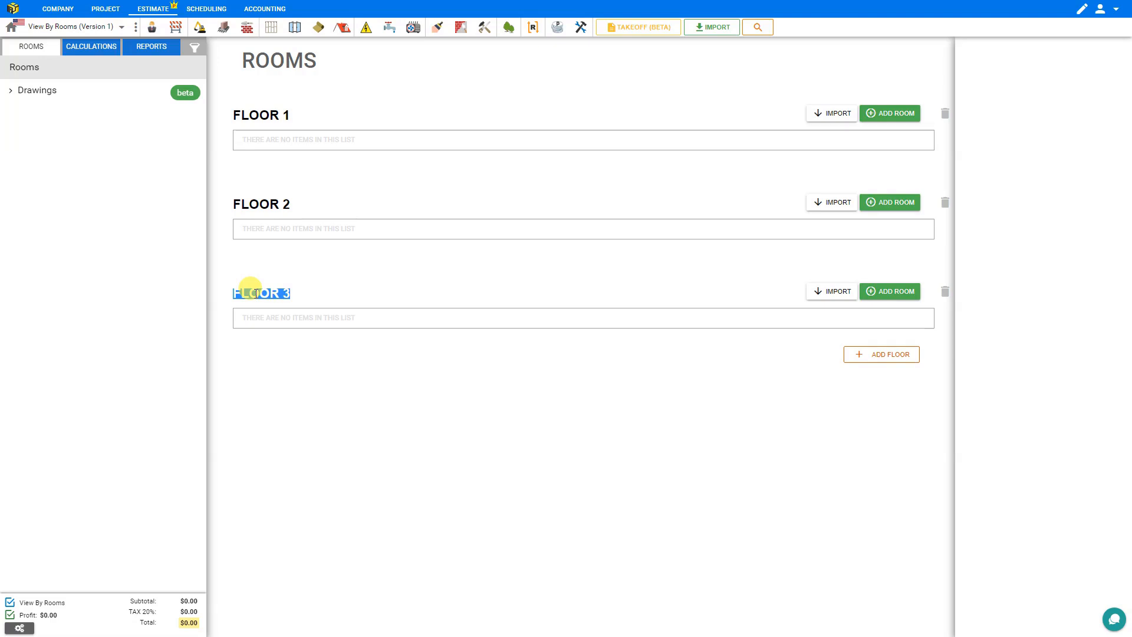
{"action": "type", "text": "EXTERNAL GARAGE"}
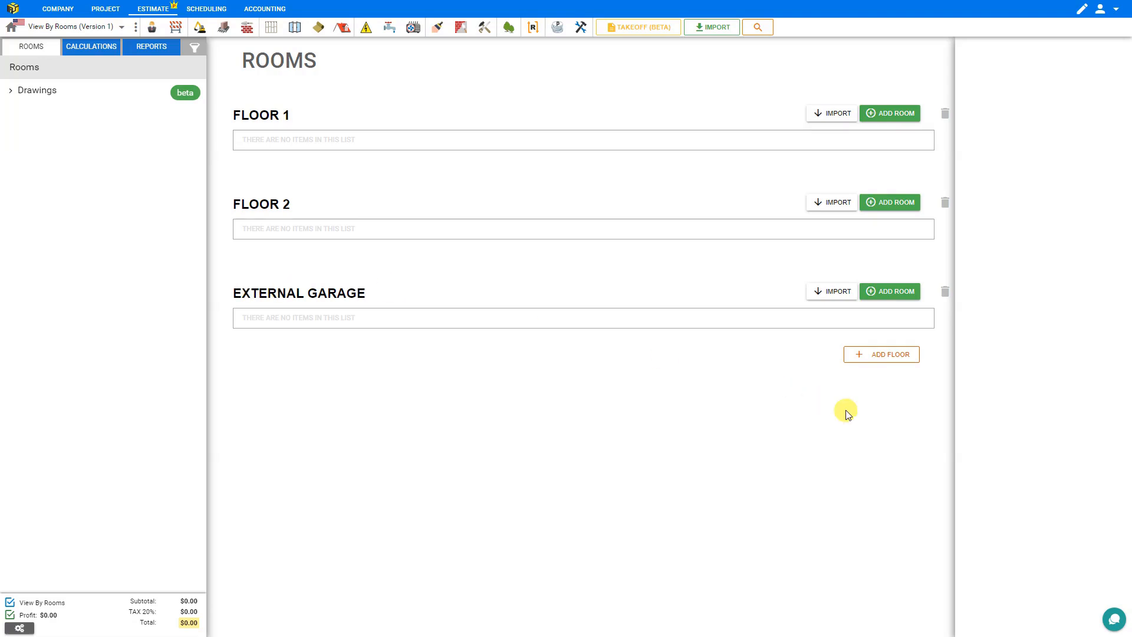
Step: Add two more floors named NEW EXTENSION and BACKYARD SHED
{"action": "left_click", "coordinate": [899, 356]}
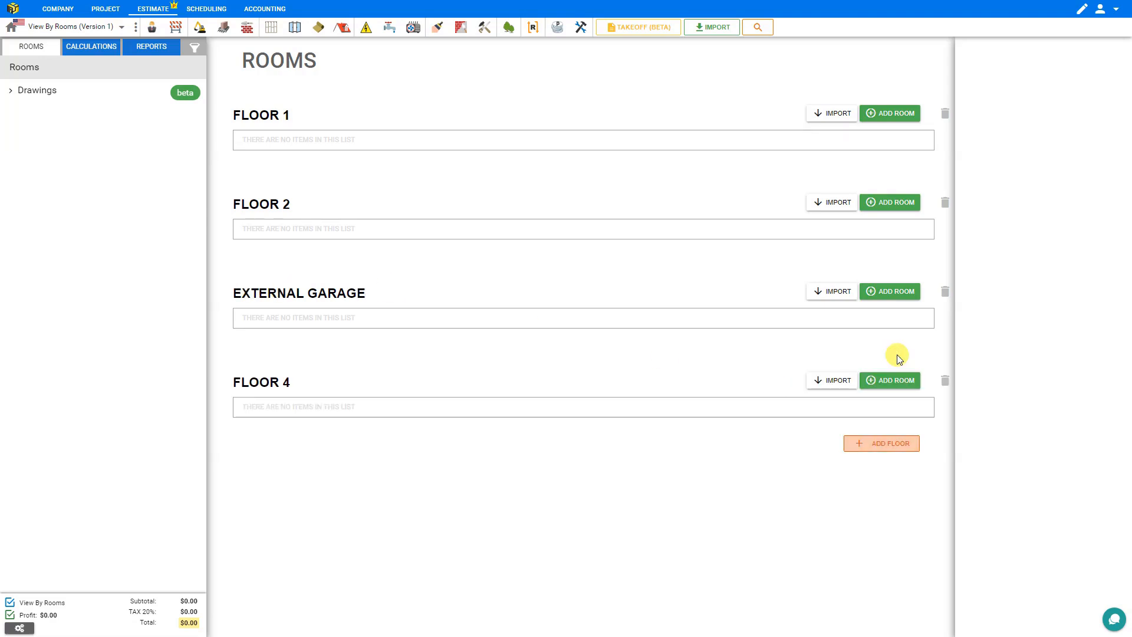
{"action": "left_click", "coordinate": [260, 382]}
{"action": "type", "text": "NEW EXTENSION"}
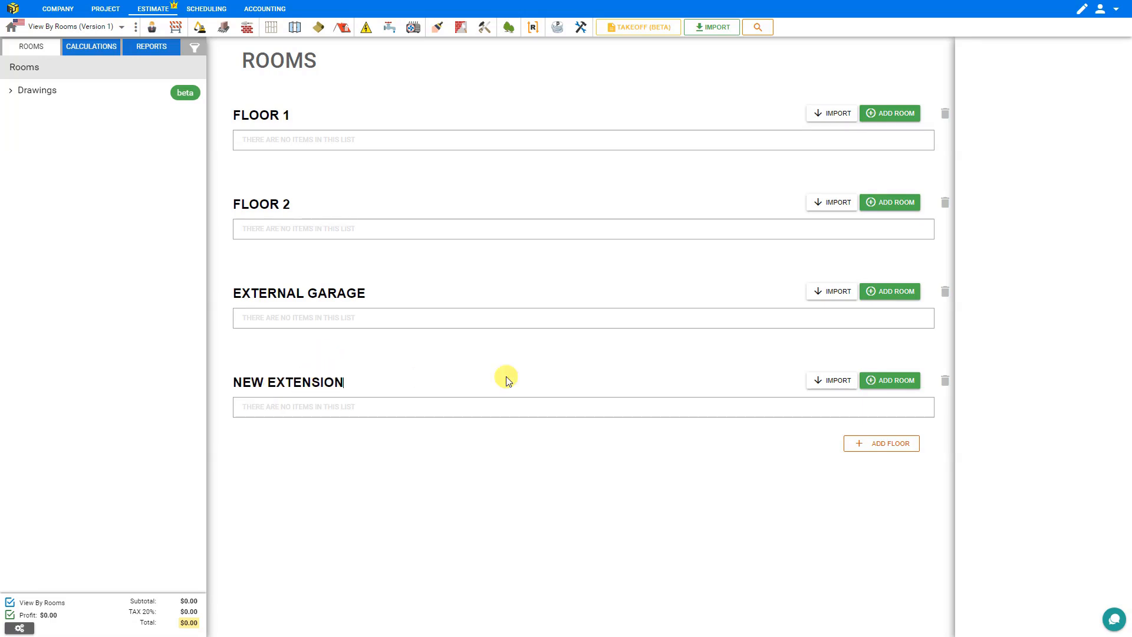
{"action": "left_click", "coordinate": [889, 445]}
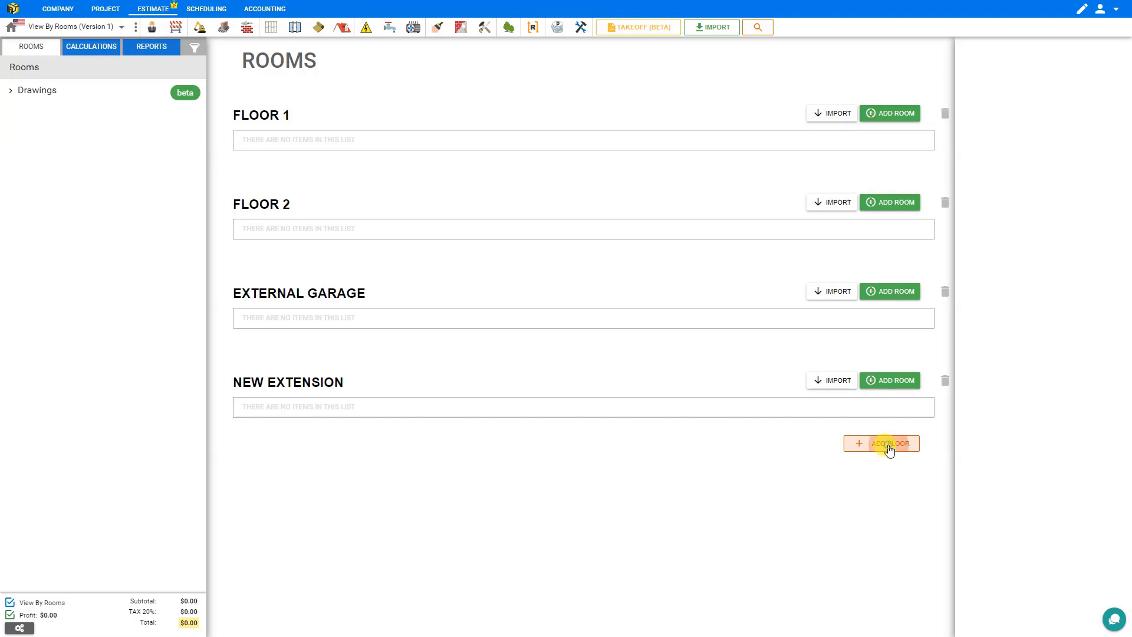
{"action": "left_click", "coordinate": [279, 473]}
{"action": "type", "text": "BACKYARD SHED"}
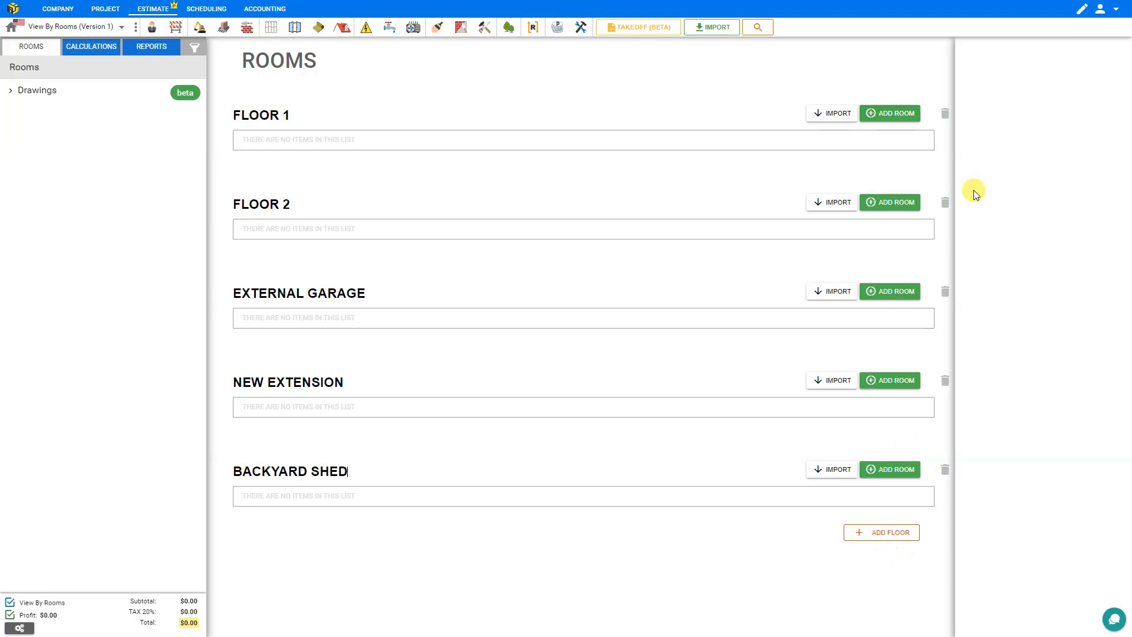
Step: Add five rooms to Floor 1 and name the first two Living Room and Dining Room
{"action": "left_click", "coordinate": [898, 114]}
{"action": "left_click", "coordinate": [898, 114]}
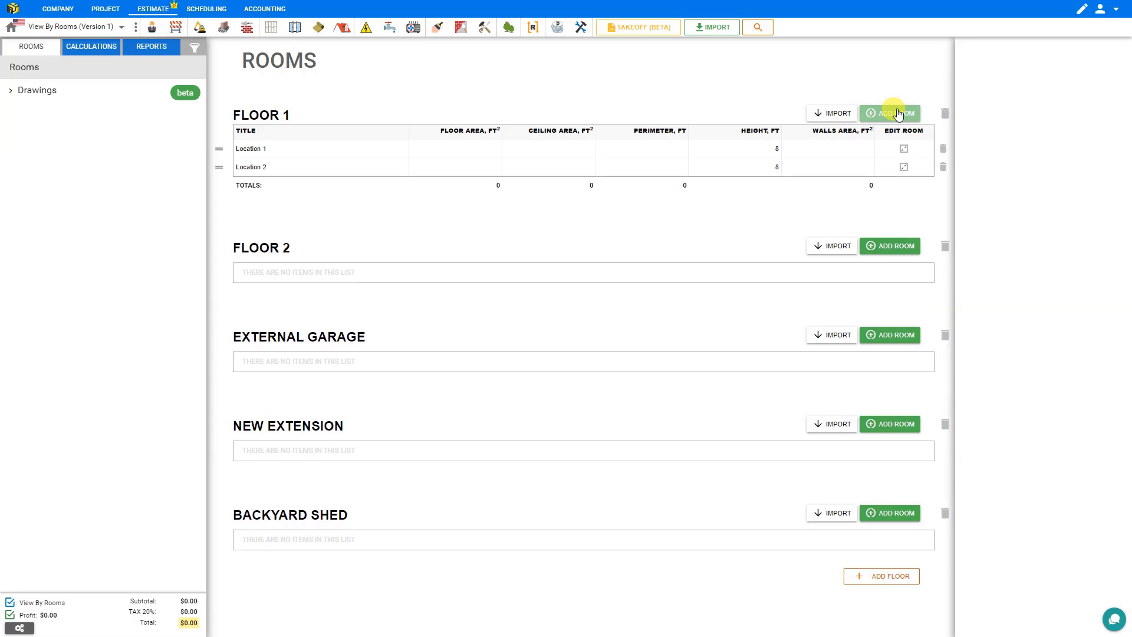
{"action": "left_click", "coordinate": [898, 114]}
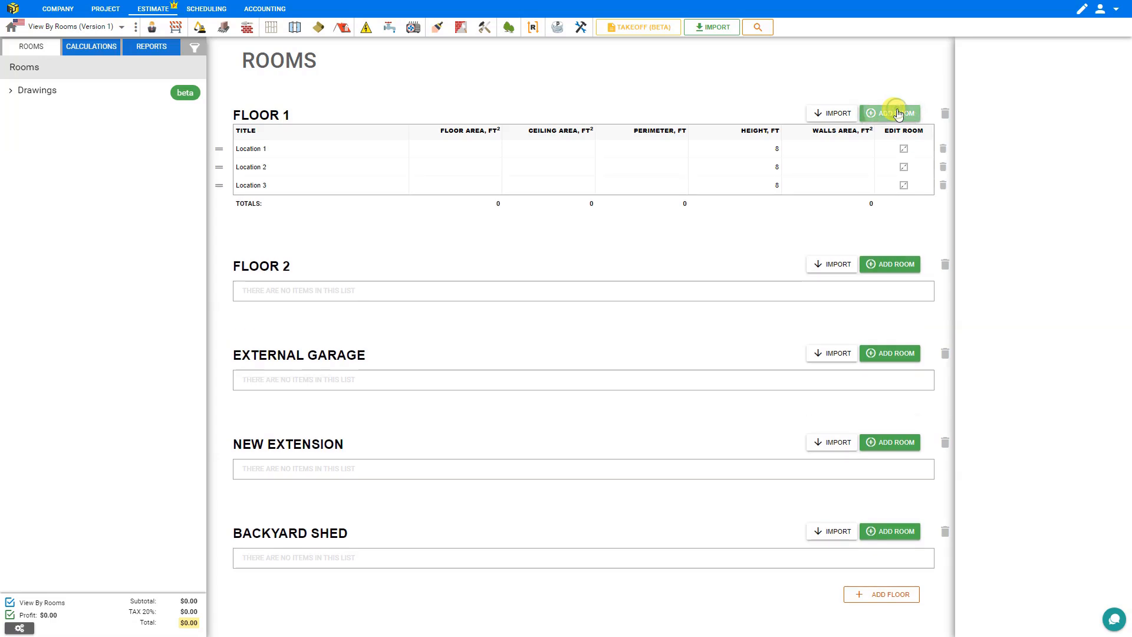
{"action": "left_click", "coordinate": [898, 114]}
{"action": "left_click", "coordinate": [898, 114]}
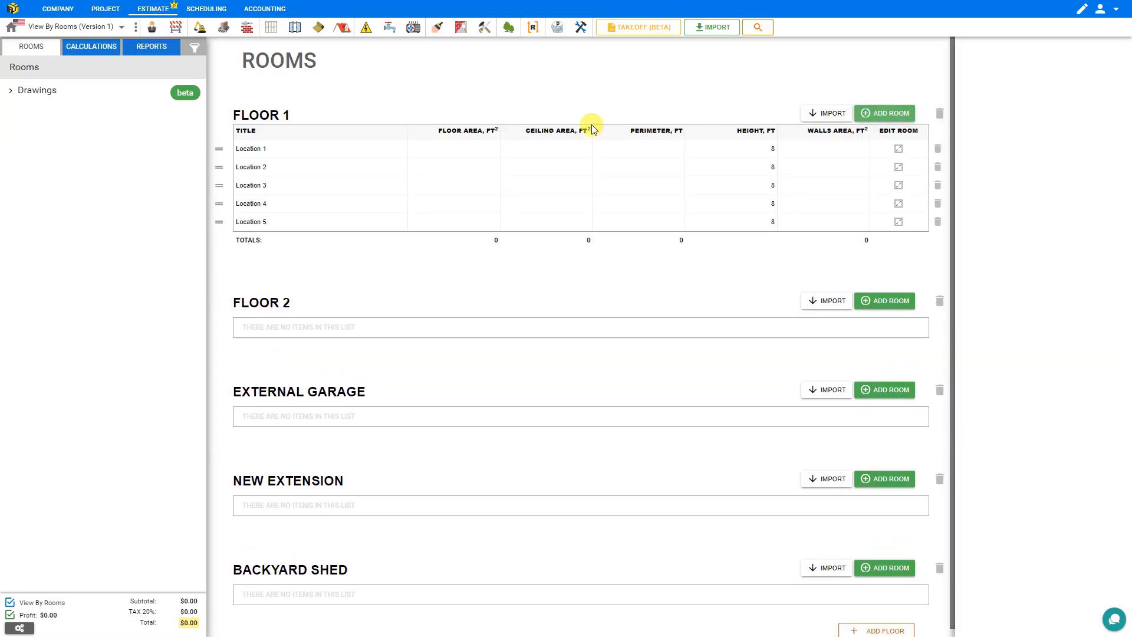
{"action": "left_click", "coordinate": [253, 150]}
{"action": "triple_click", "coordinate": [253, 150]}
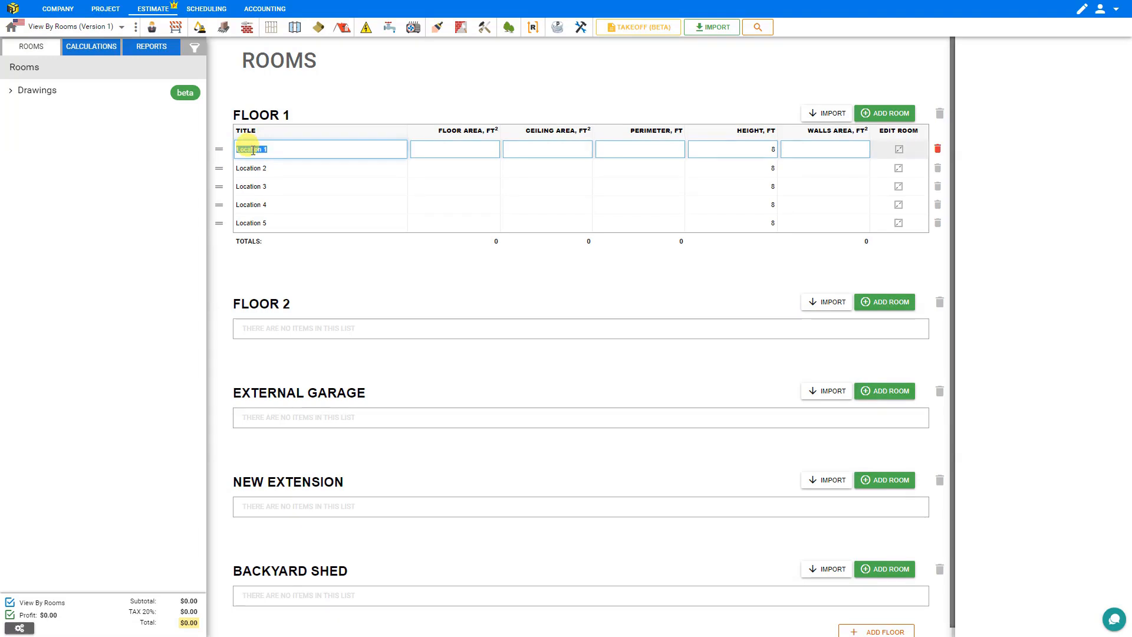
{"action": "type", "text": "Living Room"}
{"action": "left_click", "coordinate": [252, 169]}
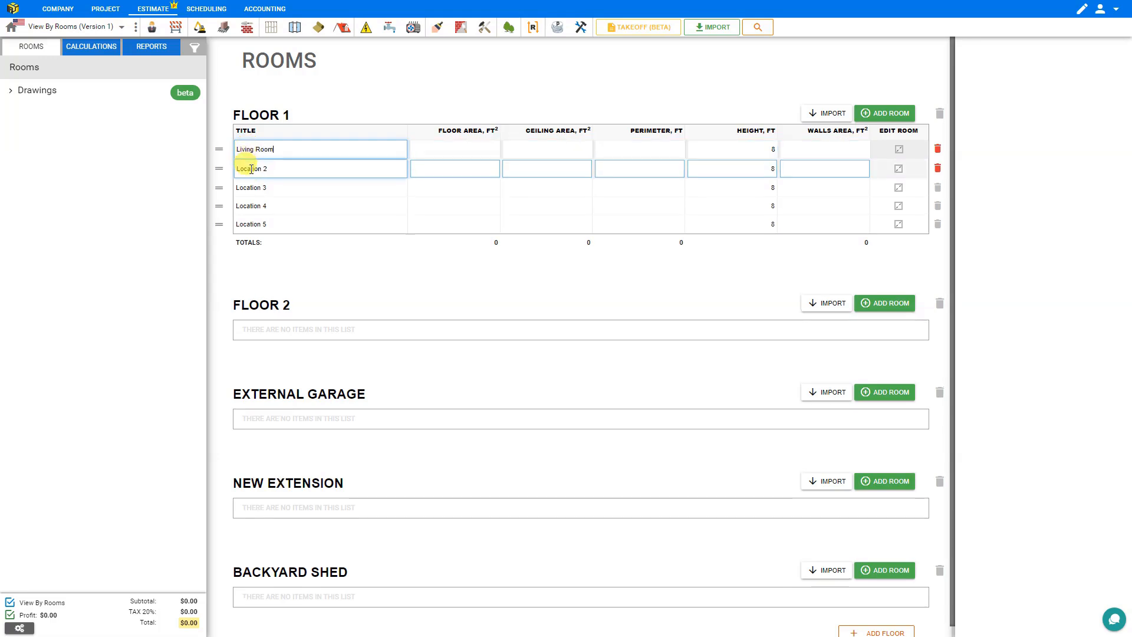
{"action": "triple_click", "coordinate": [252, 170]}
{"action": "type", "text": "Dining Room"}
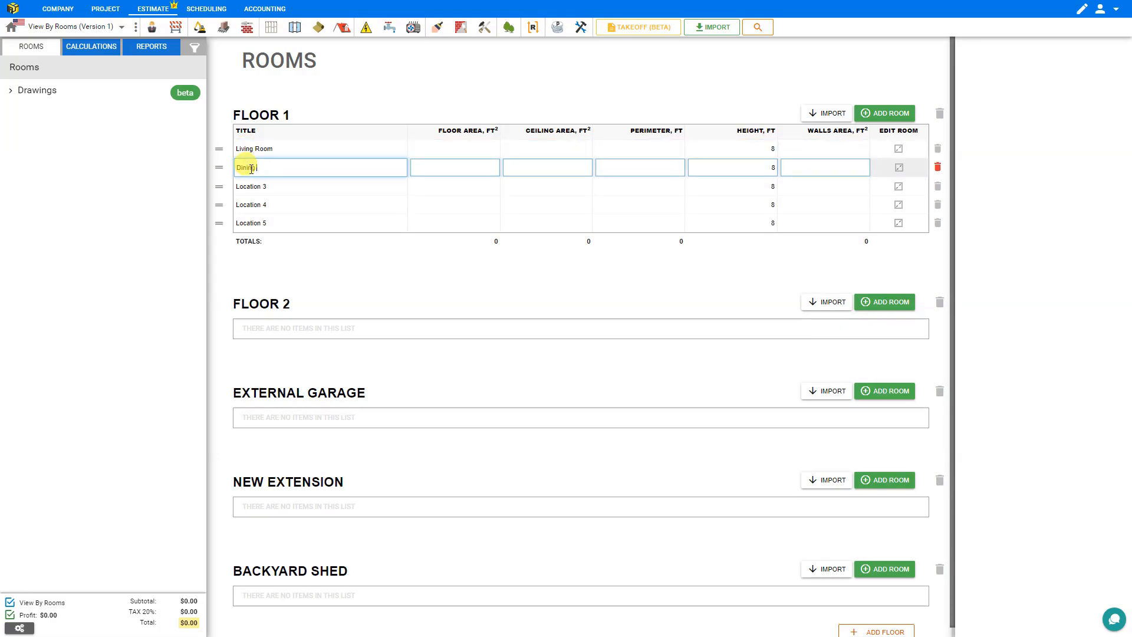
Step: Name the remaining Floor 1 rooms Kitchen, Toilet and Hall
{"action": "left_click", "coordinate": [252, 186]}
{"action": "triple_click", "coordinate": [251, 186]}
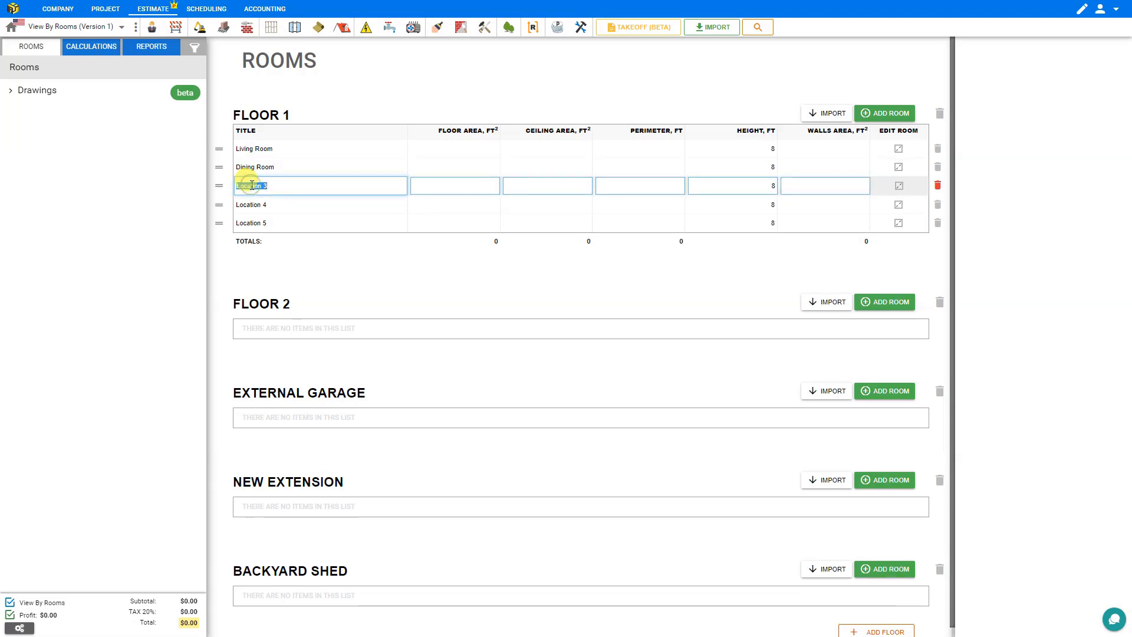
{"action": "type", "text": "Kitchen"}
{"action": "left_click", "coordinate": [252, 205]}
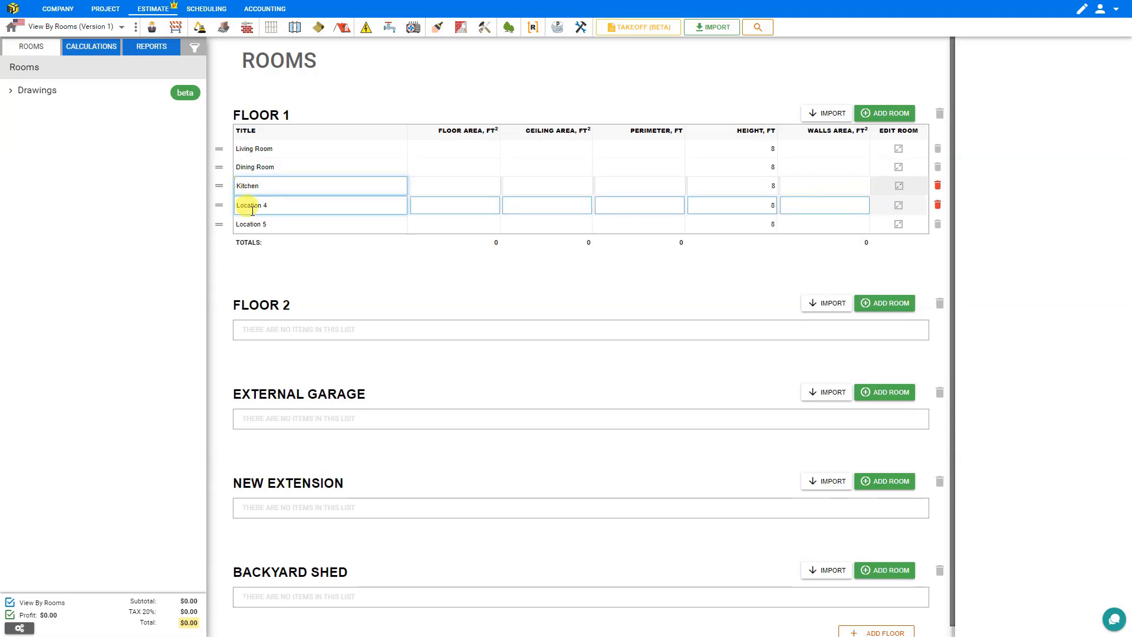
{"action": "triple_click", "coordinate": [251, 206]}
{"action": "type", "text": "Toilet"}
{"action": "left_click", "coordinate": [252, 223]}
{"action": "triple_click", "coordinate": [252, 223]}
{"action": "type", "text": "H"}
{"action": "left_click", "coordinate": [275, 266]}
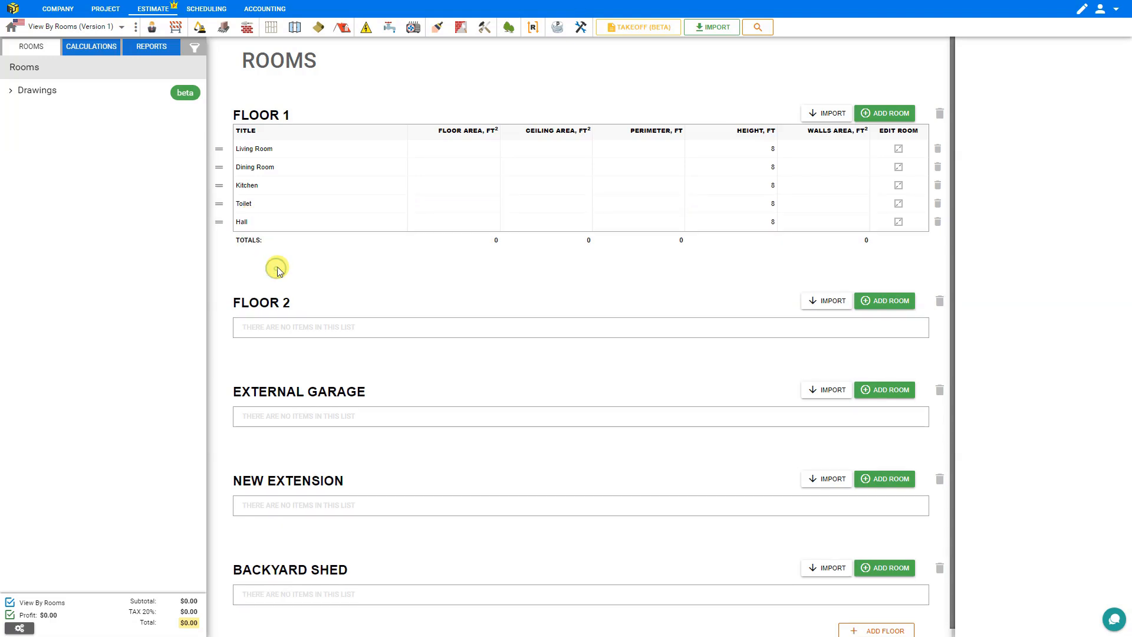
Step: Add four rooms to Floor 2 and name the first Master Bedroom
{"action": "left_click", "coordinate": [887, 306]}
{"action": "left_click", "coordinate": [887, 305]}
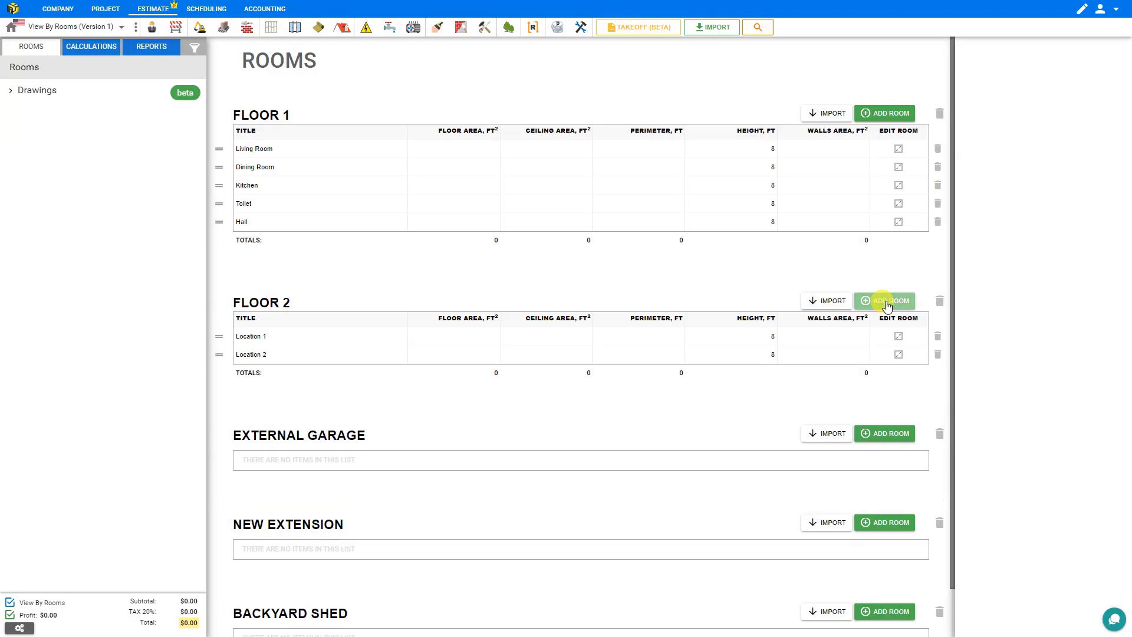
{"action": "left_click", "coordinate": [887, 306]}
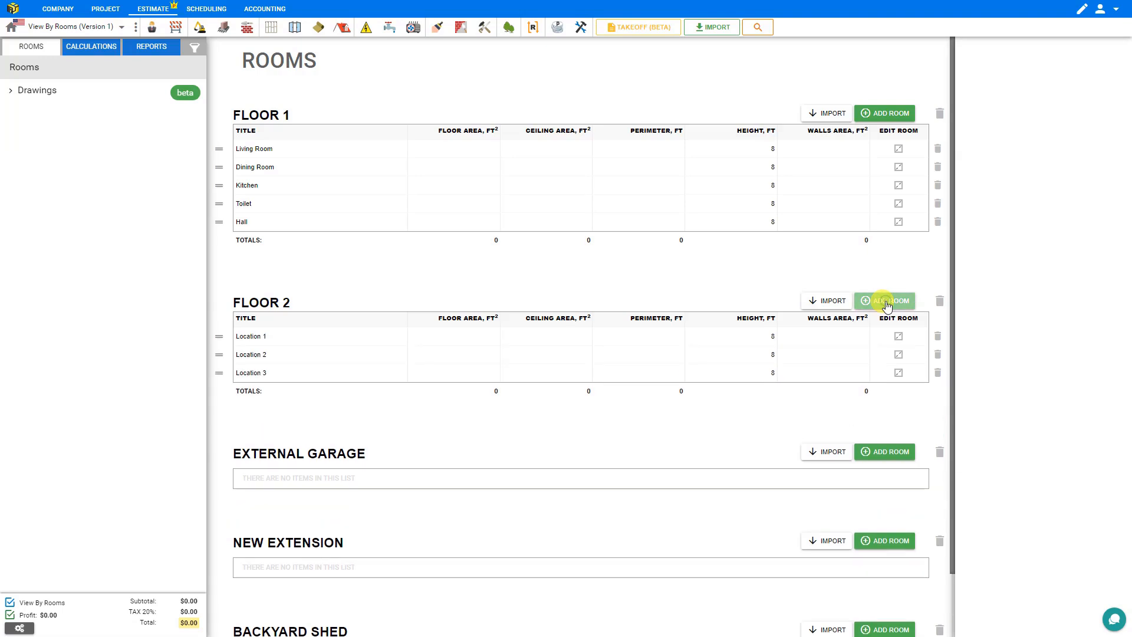
{"action": "left_click", "coordinate": [888, 305]}
{"action": "left_click", "coordinate": [248, 337]}
{"action": "triple_click", "coordinate": [251, 338]}
{"action": "type", "text": "Ma"}
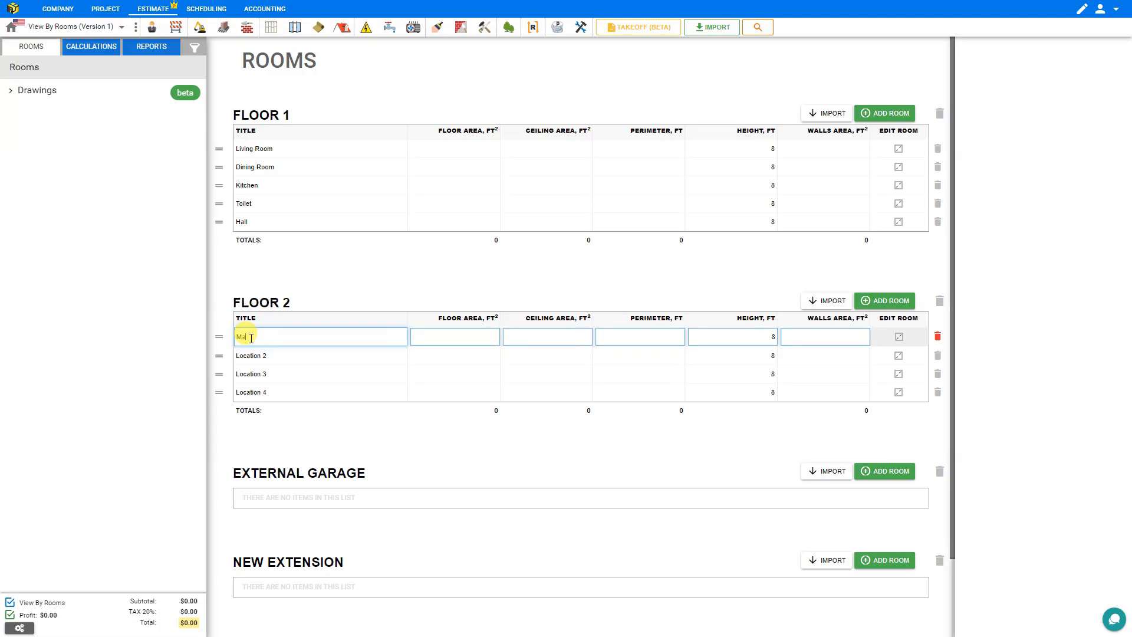
{"action": "type", "text": "ster Bedroom"}
Step: Name the other Floor 2 rooms Bedroom 2, Bedroom 3 and Full Bath
{"action": "left_click", "coordinate": [252, 356]}
{"action": "triple_click", "coordinate": [252, 356]}
{"action": "type", "text": "Bedroom"}
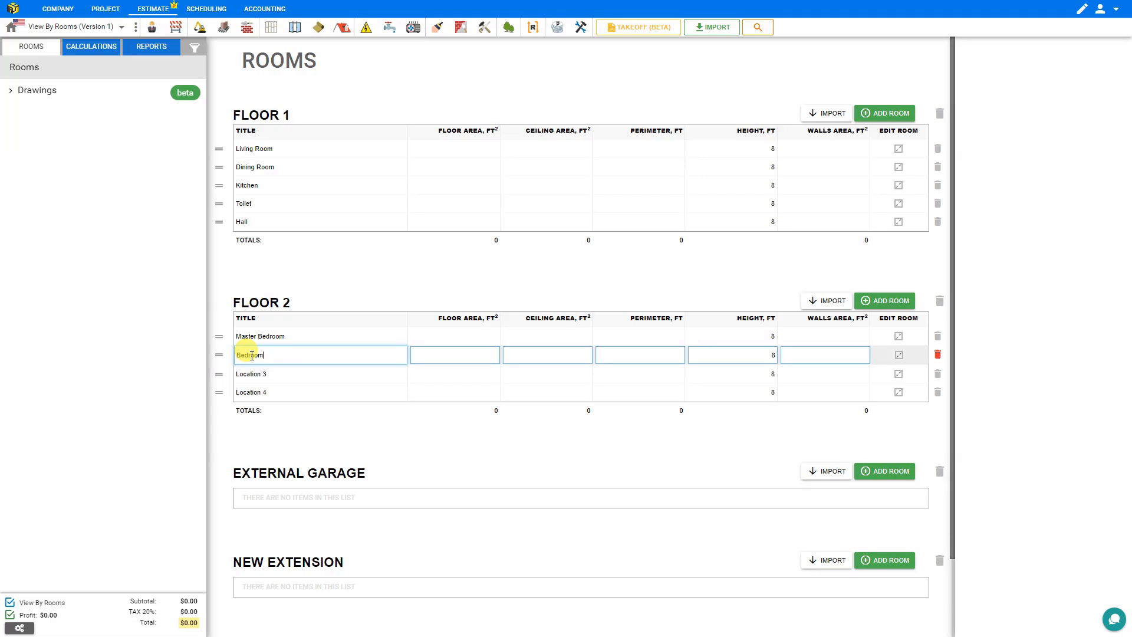
{"action": "type", "text": " 2"}
{"action": "triple_click", "coordinate": [248, 374]}
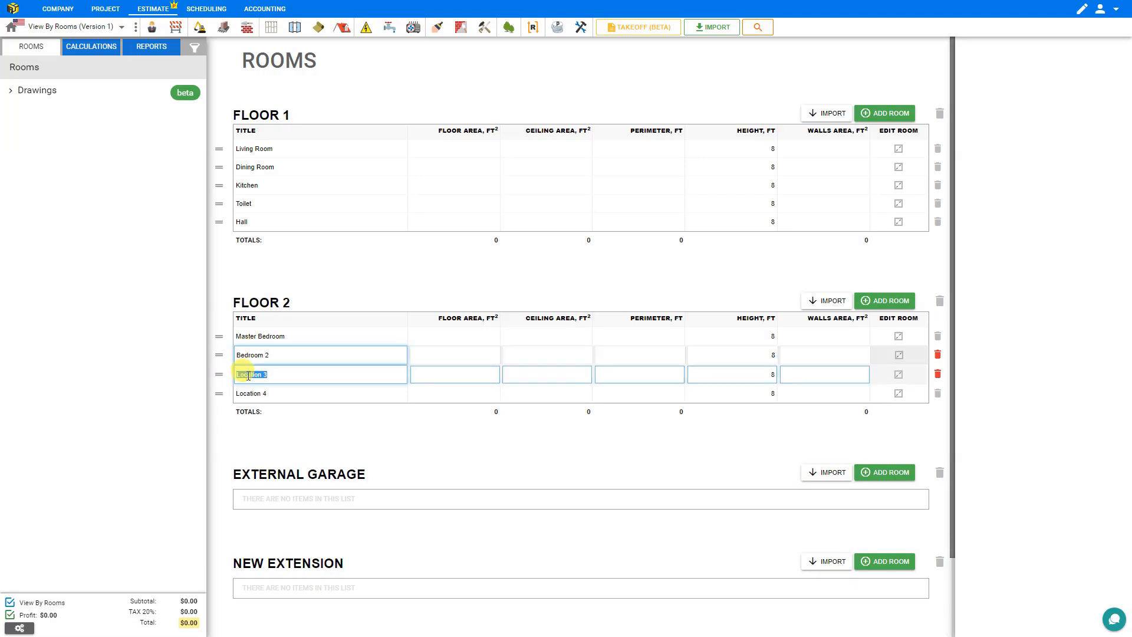
{"action": "type", "text": "Bedroom"}
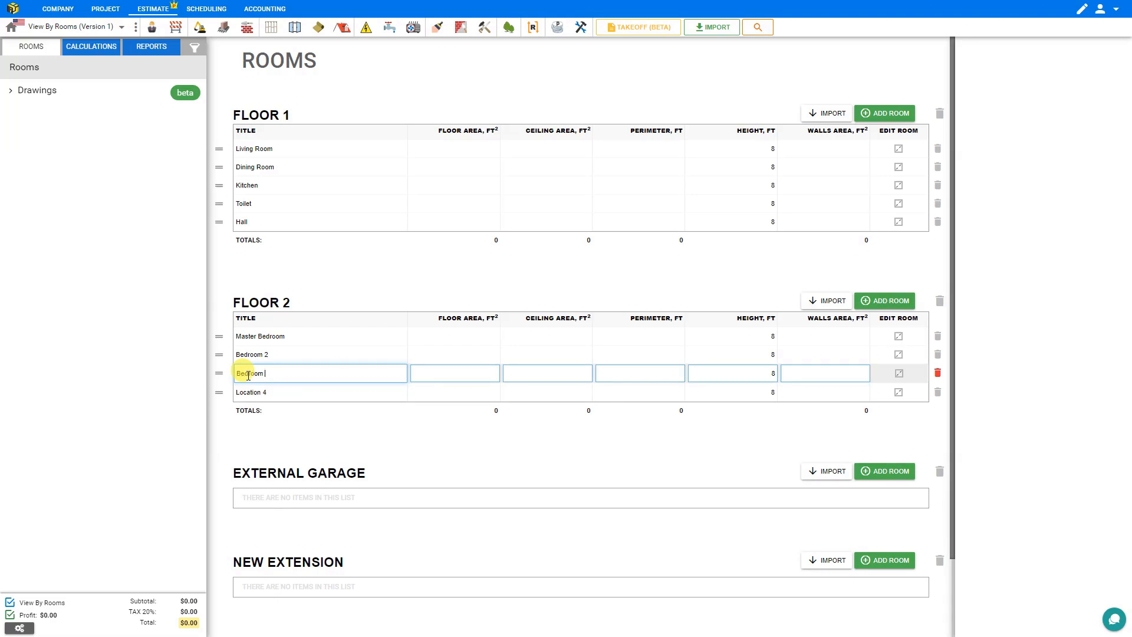
{"action": "triple_click", "coordinate": [249, 392]}
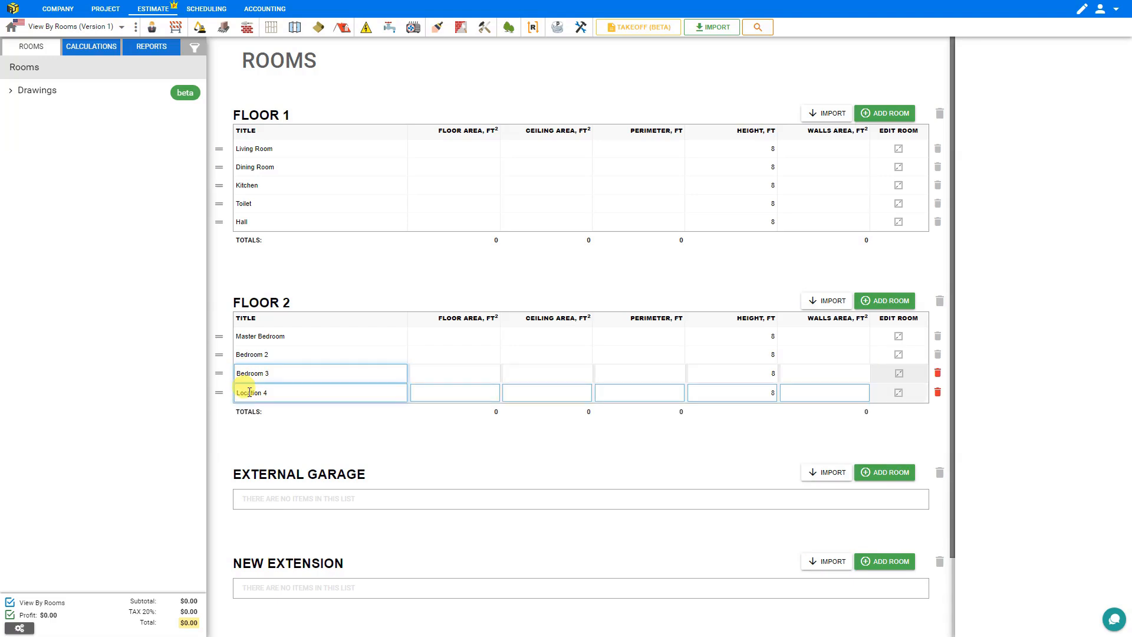
{"action": "type", "text": "Full Ba"}
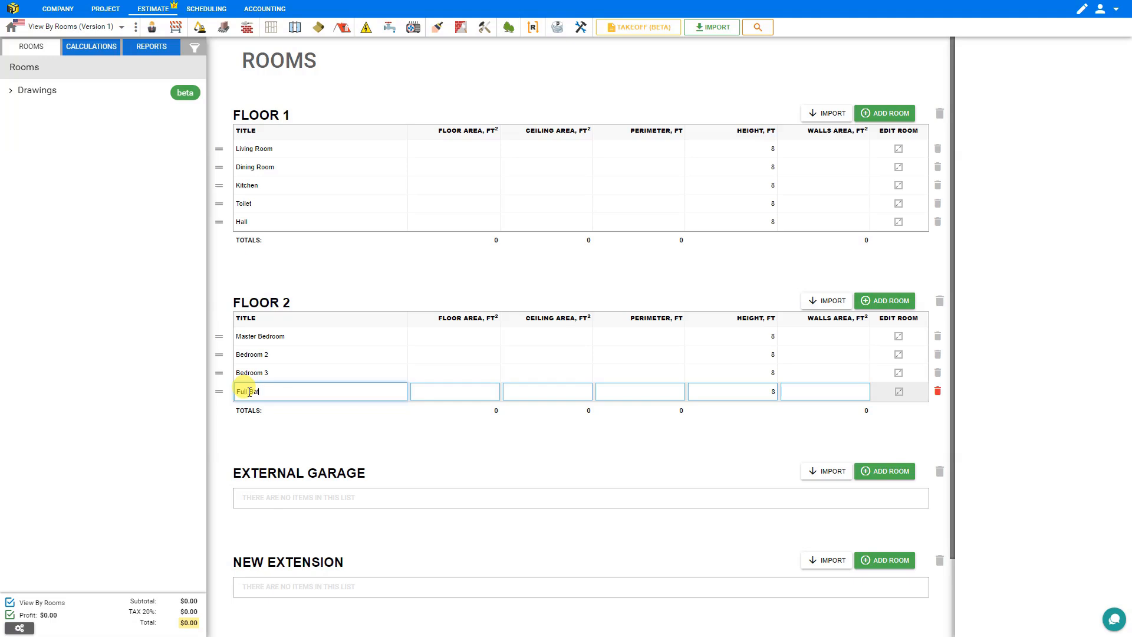
{"action": "type", "text": "th"}
{"action": "left_click", "coordinate": [881, 475]}
{"action": "left_click", "coordinate": [887, 476]}
{"action": "left_click", "coordinate": [251, 506]}
{"action": "triple_click", "coordinate": [252, 506]}
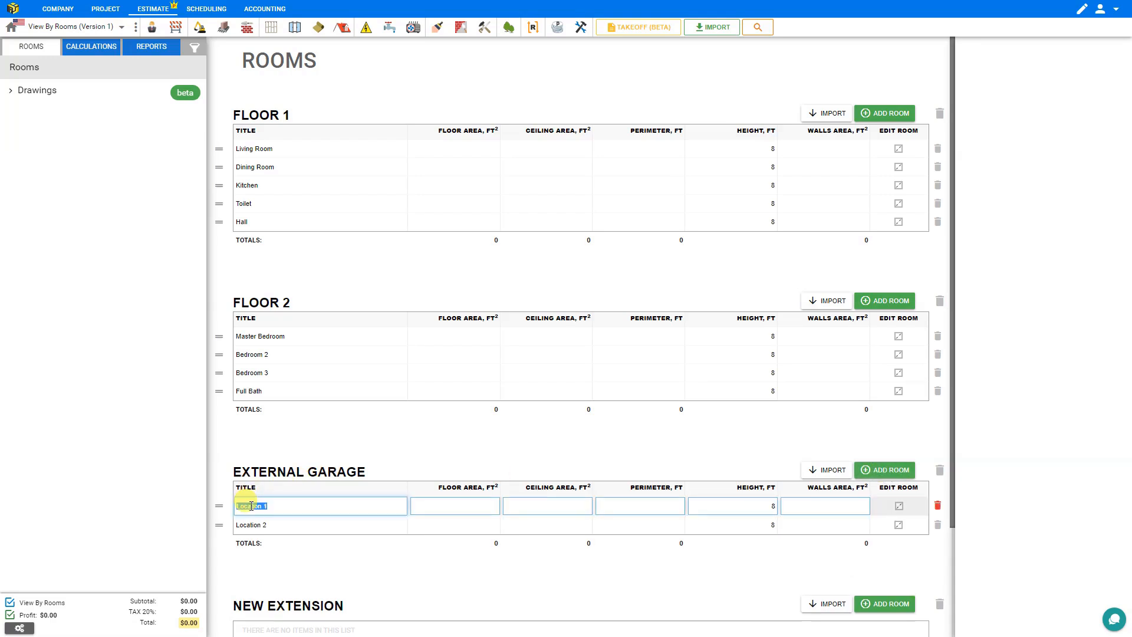
{"action": "type", "text": "Parking"}
{"action": "triple_click", "coordinate": [254, 525]}
{"action": "type", "text": "Storage"}
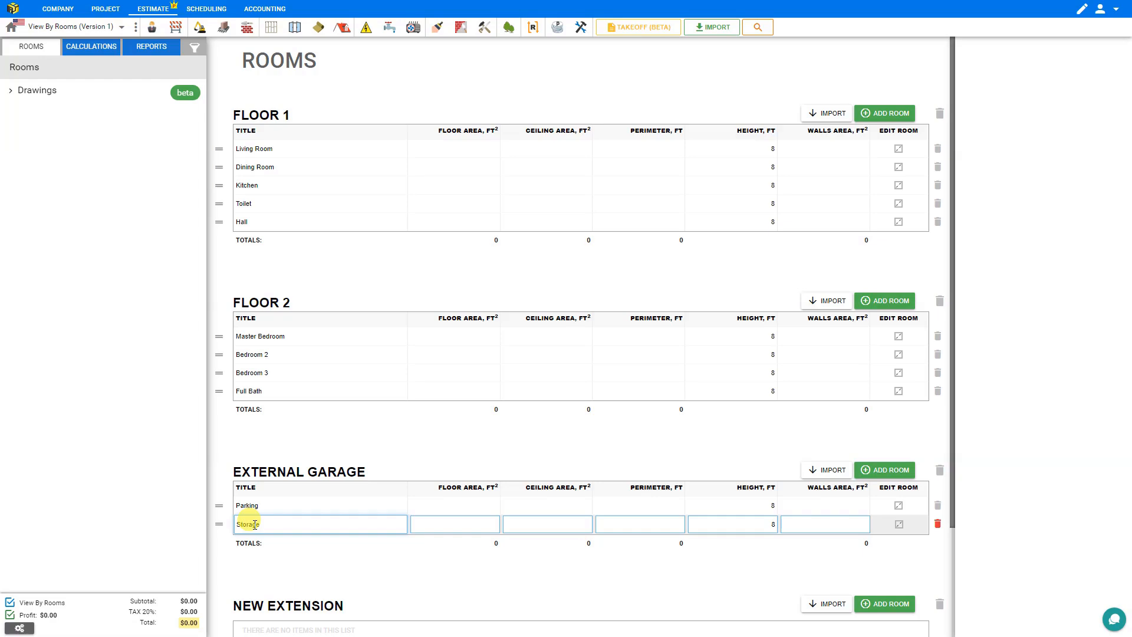
{"action": "scroll", "coordinate": [330, 501], "scroll_direction": "down", "scroll_amount": 2}
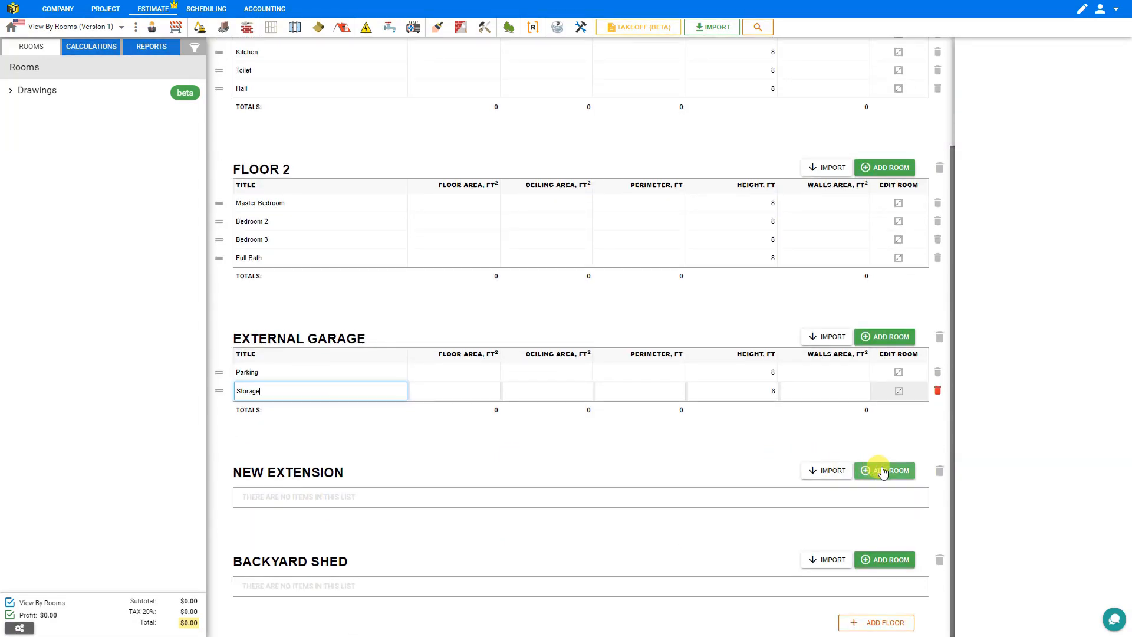
{"action": "left_click", "coordinate": [863, 470]}
{"action": "triple_click", "coordinate": [261, 504]}
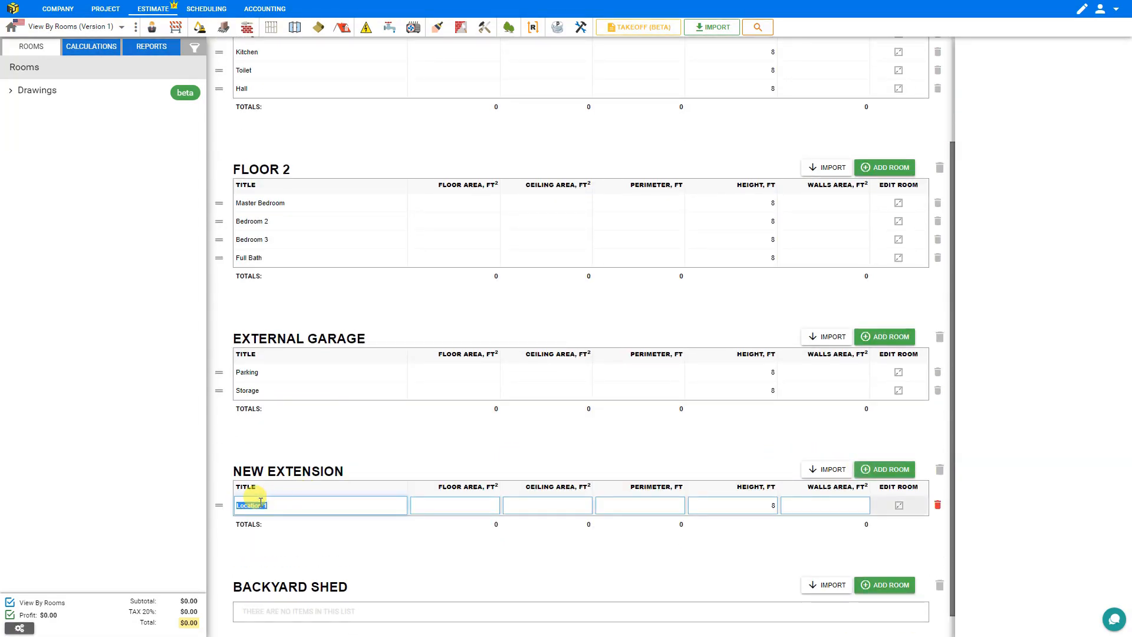
{"action": "type", "text": "Sunroom"}
{"action": "left_click", "coordinate": [884, 558]}
{"action": "triple_click", "coordinate": [263, 594]}
{"action": "type", "text": "Outdoor Storage"}
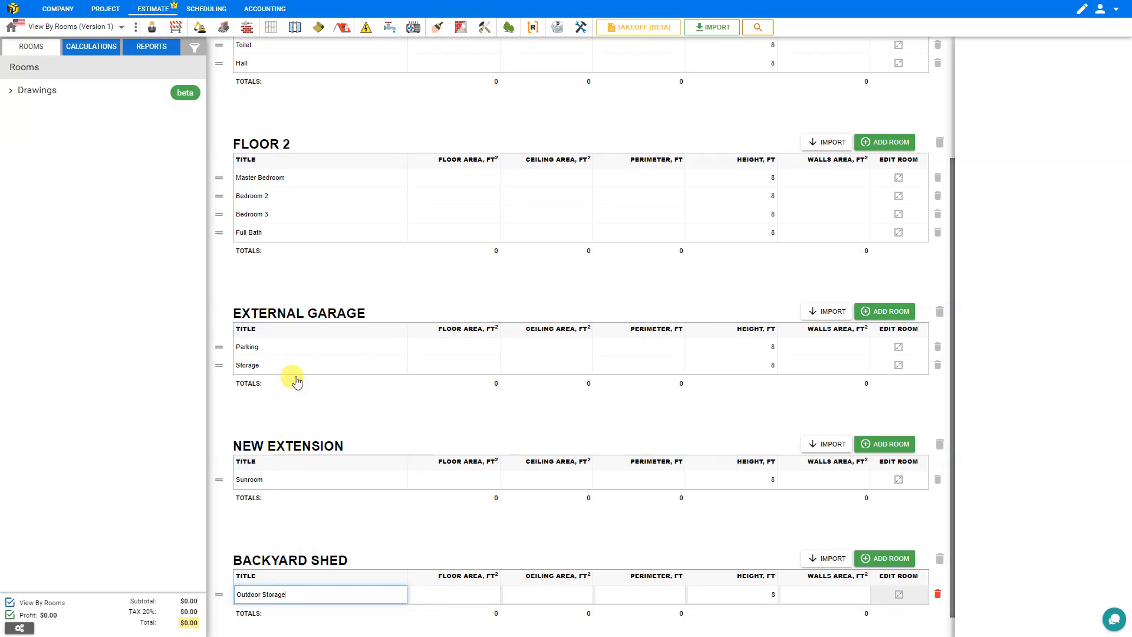
{"action": "scroll", "coordinate": [278, 109], "scroll_direction": "up", "scroll_amount": 3}
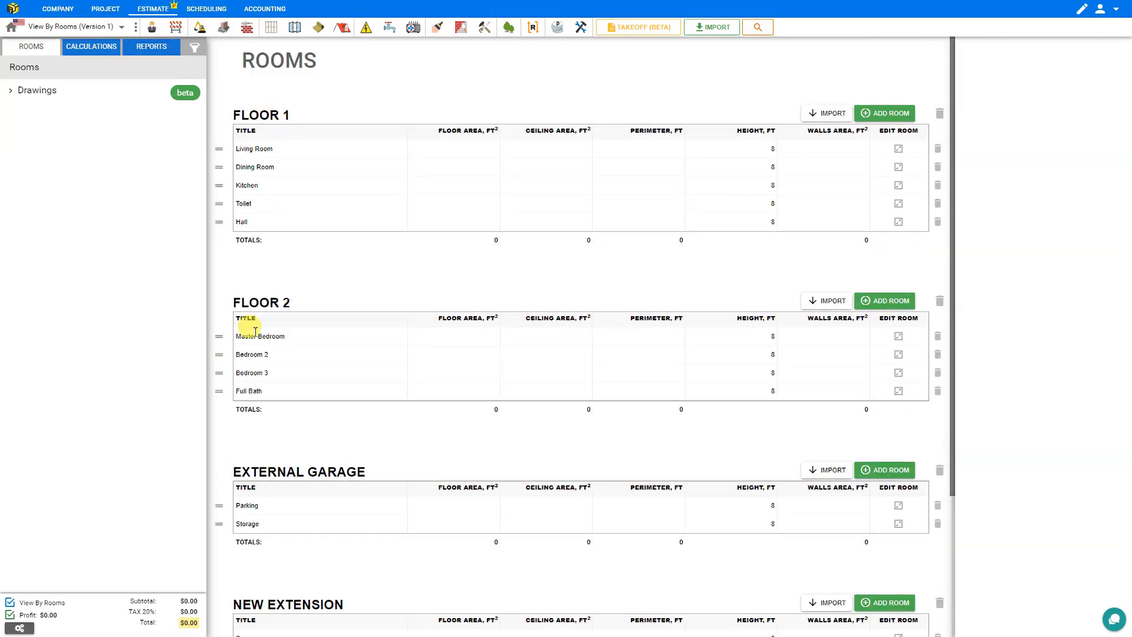
{"action": "scroll", "coordinate": [248, 326], "scroll_direction": "down", "scroll_amount": 3}
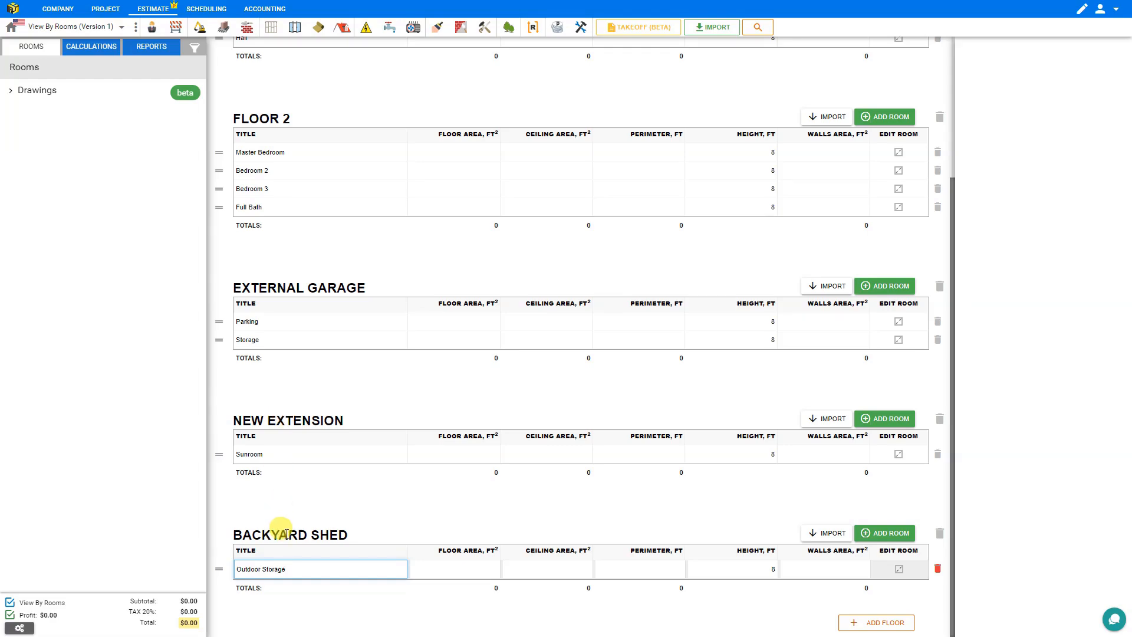
{"action": "scroll", "coordinate": [281, 528], "scroll_direction": "up", "scroll_amount": 3}
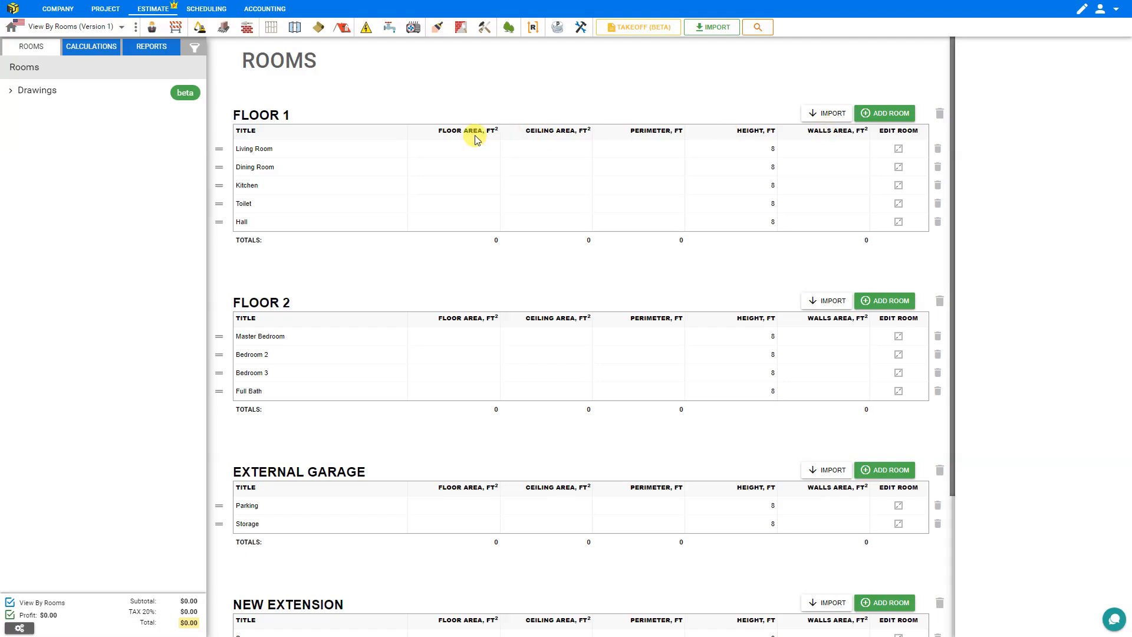
Step: Give the Living Room 180 ft² floor and ceiling, 54 ft perimeter and 10 ft height
{"action": "left_click", "coordinate": [464, 152]}
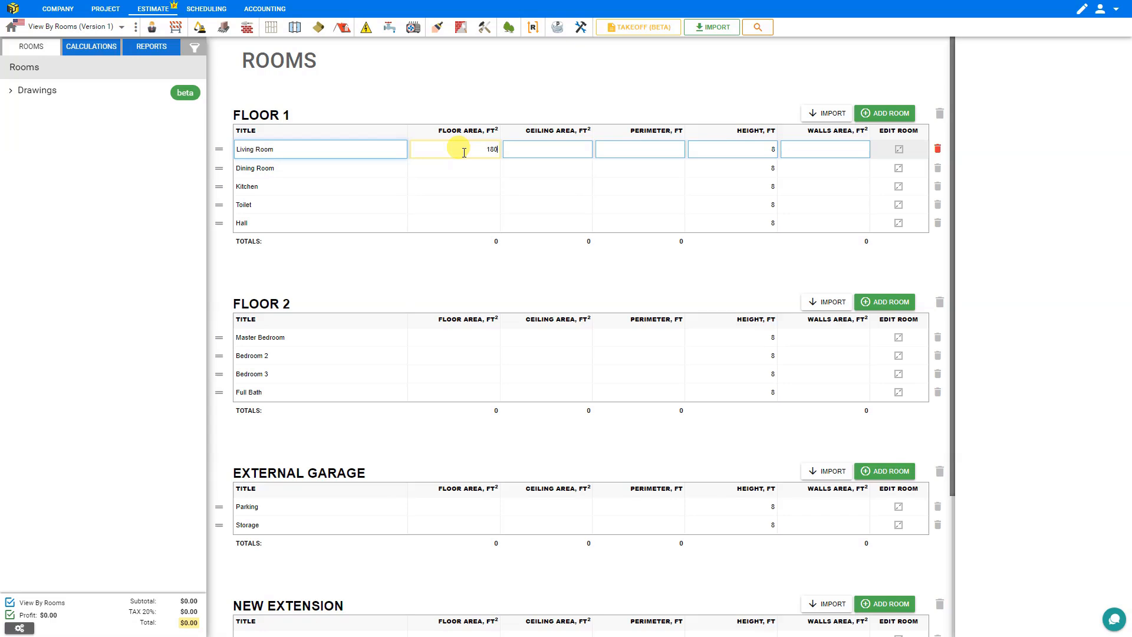
{"action": "left_click", "coordinate": [534, 152]}
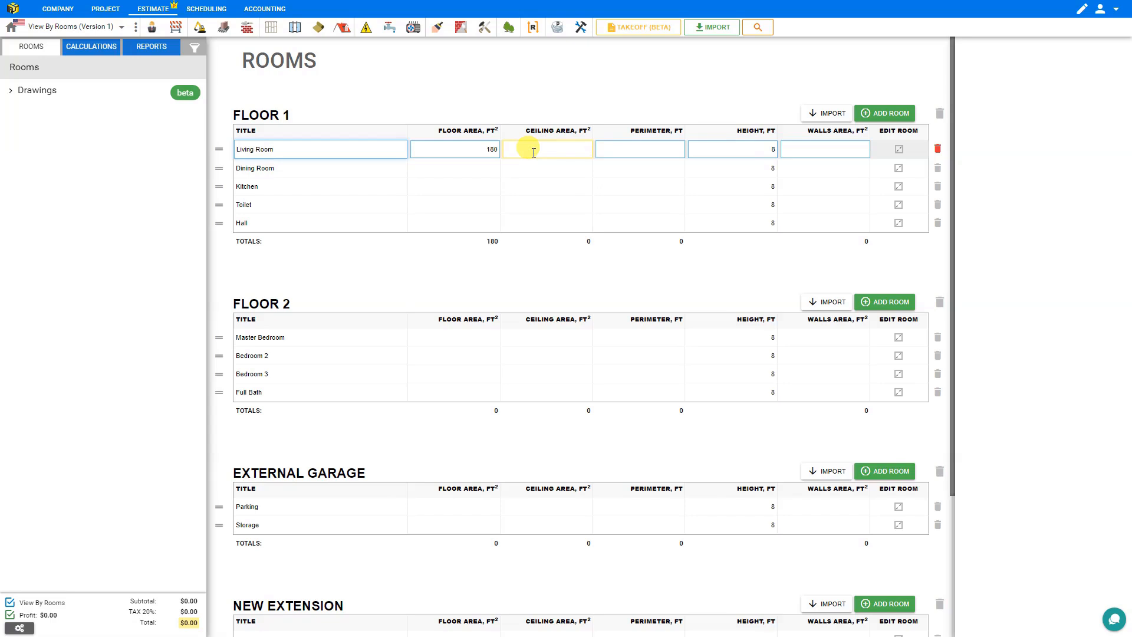
{"action": "type", "text": "180"}
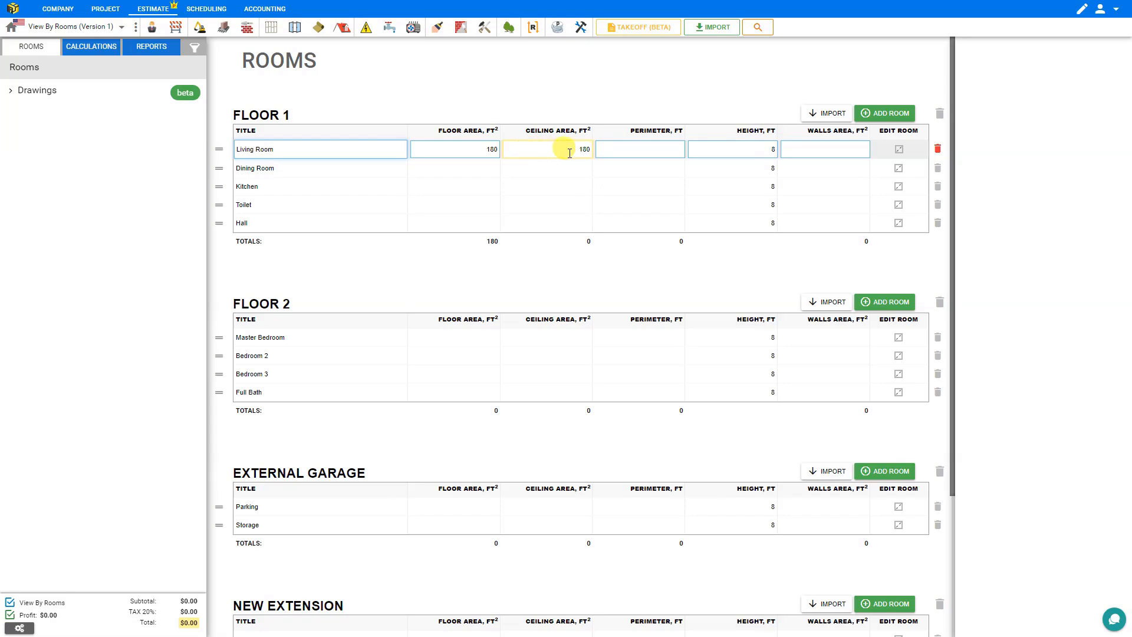
{"action": "left_click", "coordinate": [652, 152]}
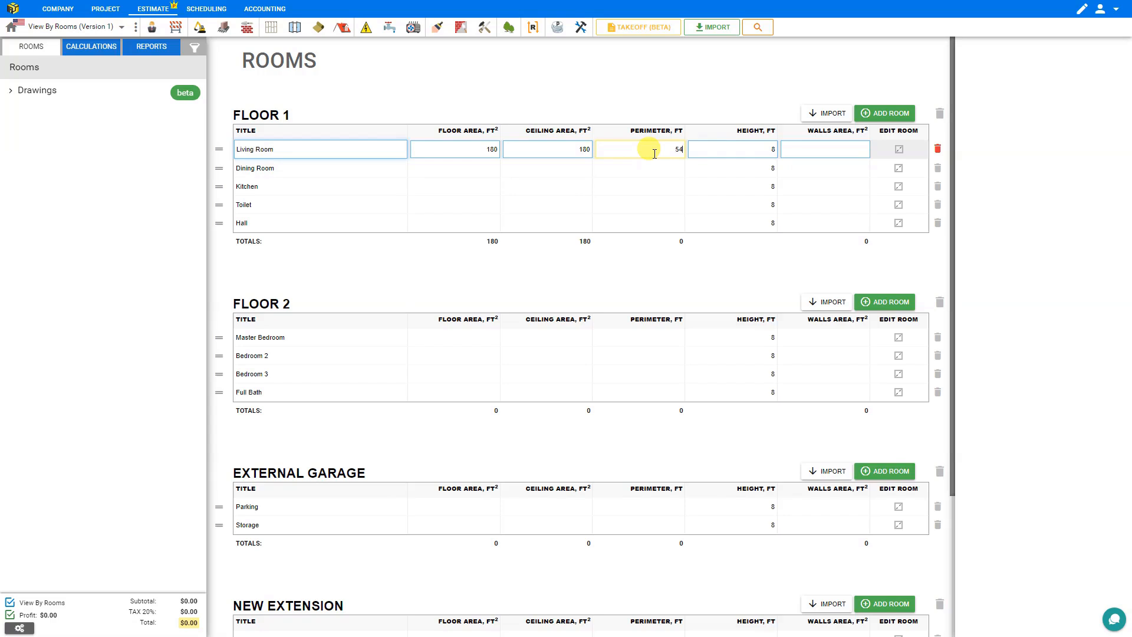
{"action": "left_click", "coordinate": [744, 152]}
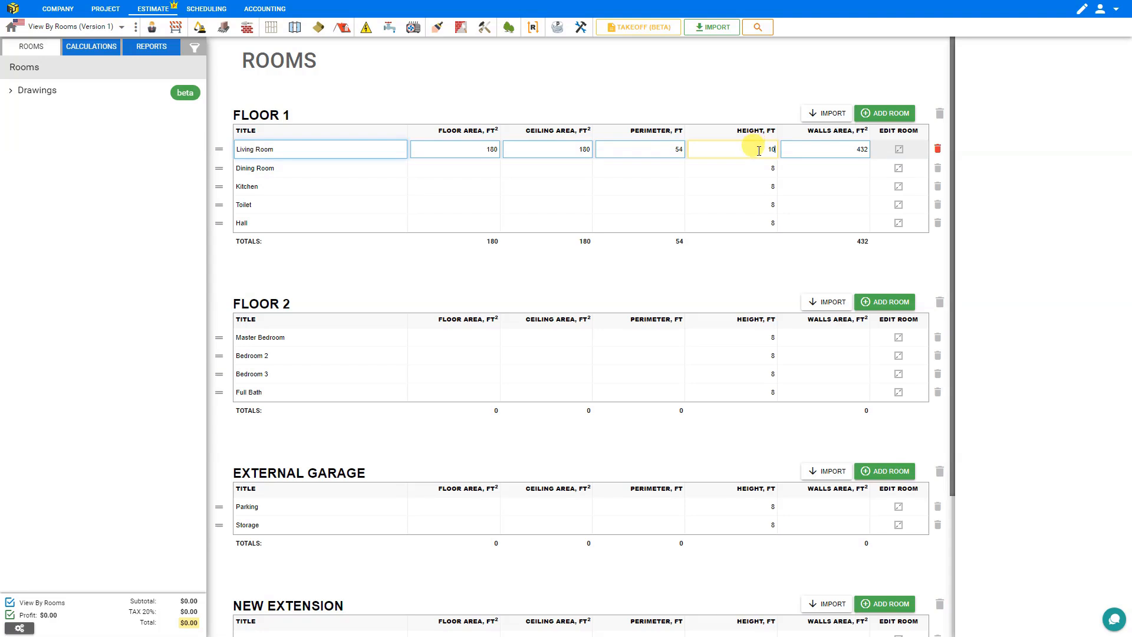
{"action": "left_click", "coordinate": [816, 149]}
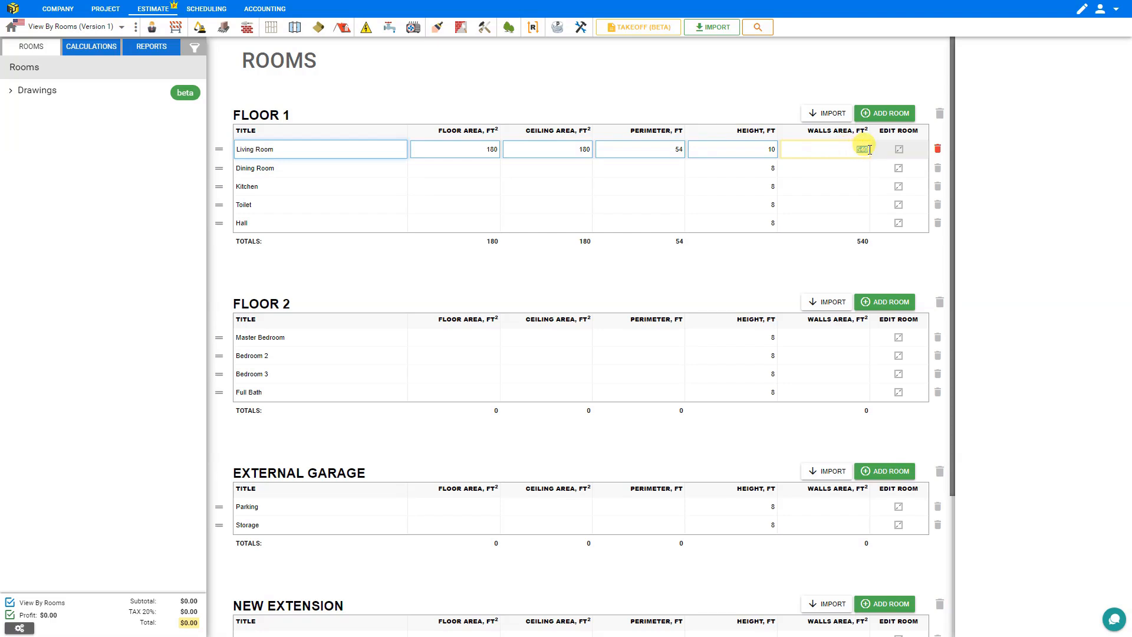
Step: Give the Dining Room 144 ft² floor and ceiling, 48 ft perimeter and 8 ft height
{"action": "left_click", "coordinate": [472, 168]}
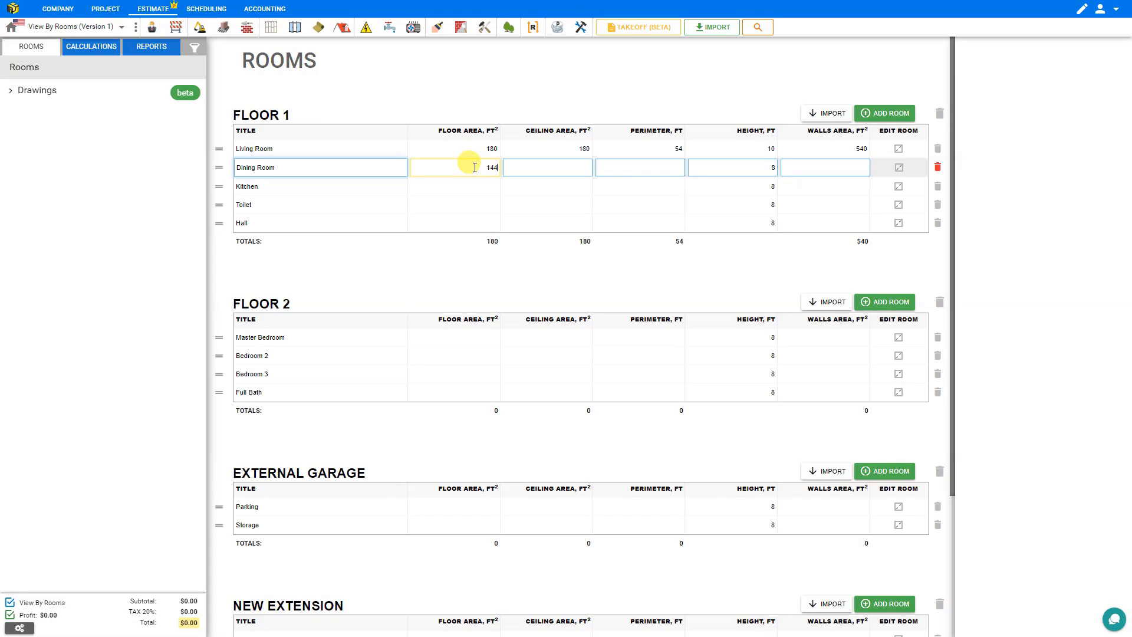
{"action": "left_click", "coordinate": [549, 167]}
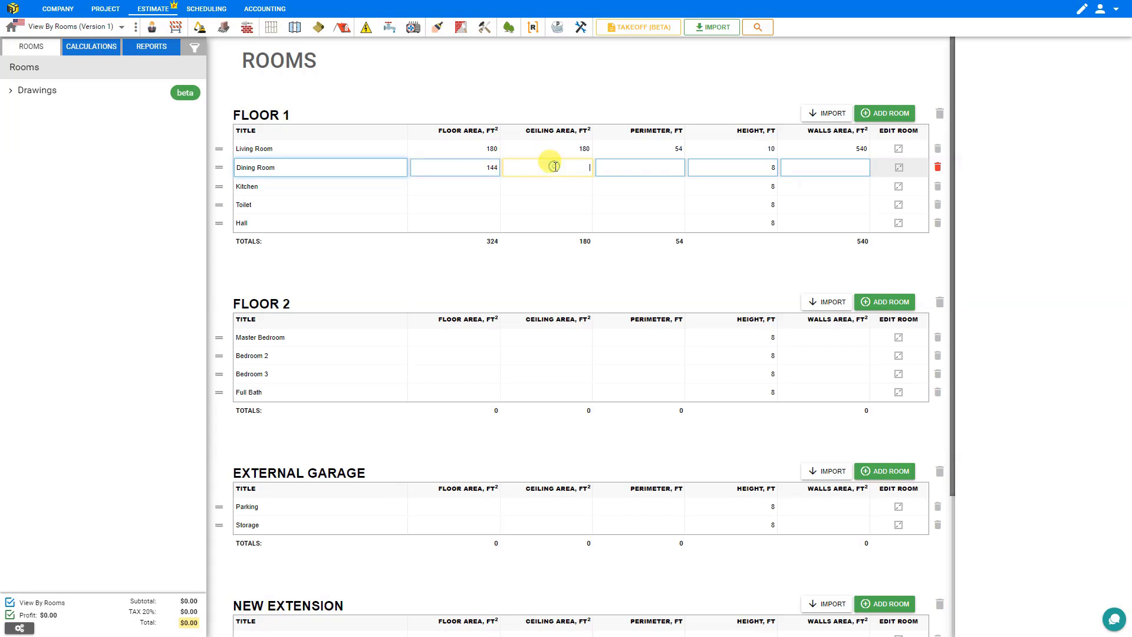
{"action": "type", "text": "144"}
{"action": "left_click", "coordinate": [653, 168]}
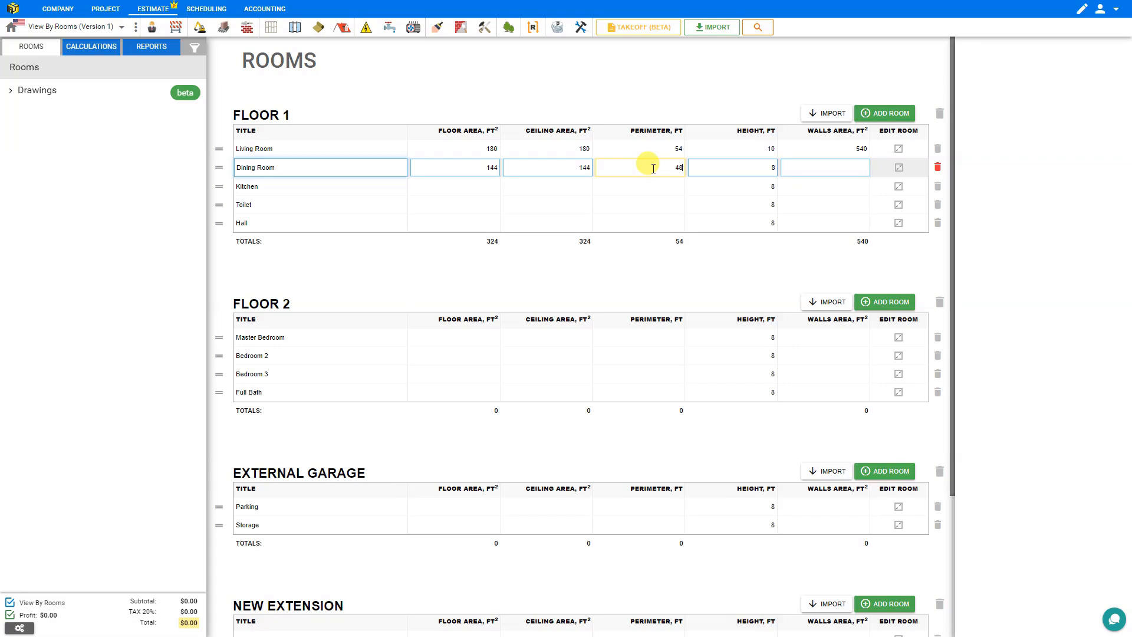
{"action": "left_click", "coordinate": [749, 168]}
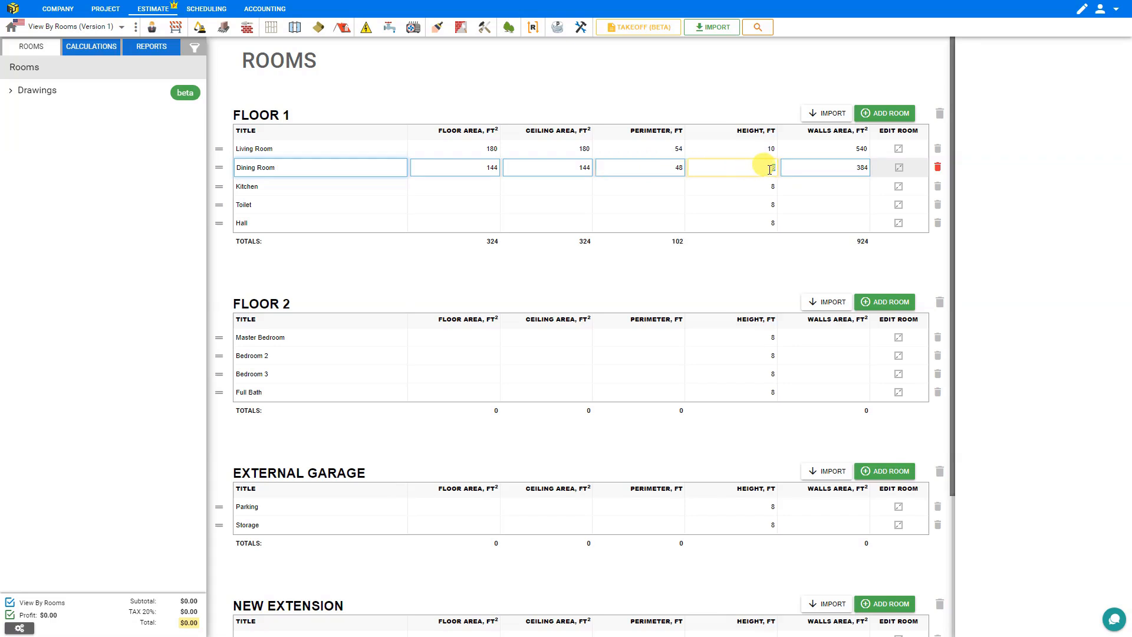
{"action": "left_click", "coordinate": [834, 168]}
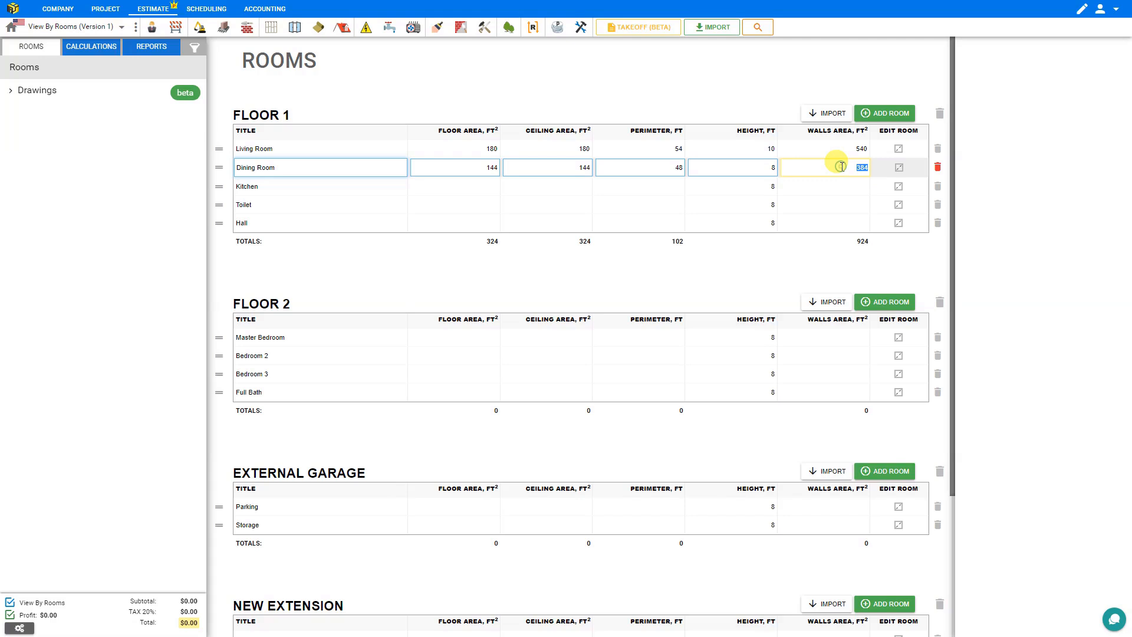
{"action": "double_click", "coordinate": [865, 170]}
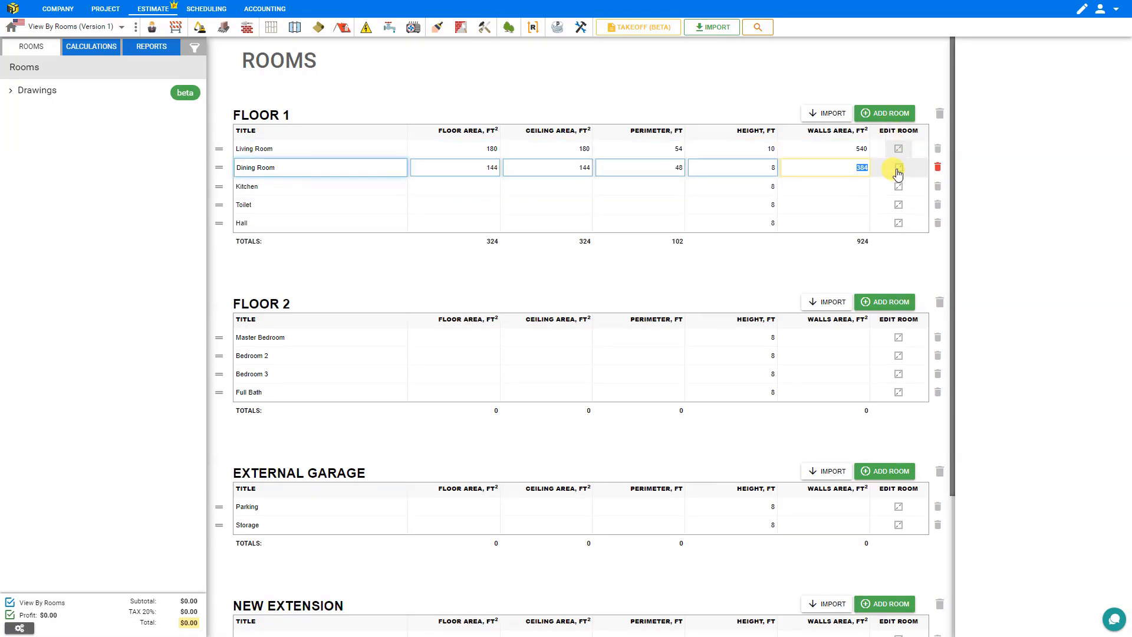
Step: Open the Kitchen in Room Editor v1, try the L and T shapes, then return to rectangle
{"action": "left_click", "coordinate": [898, 187]}
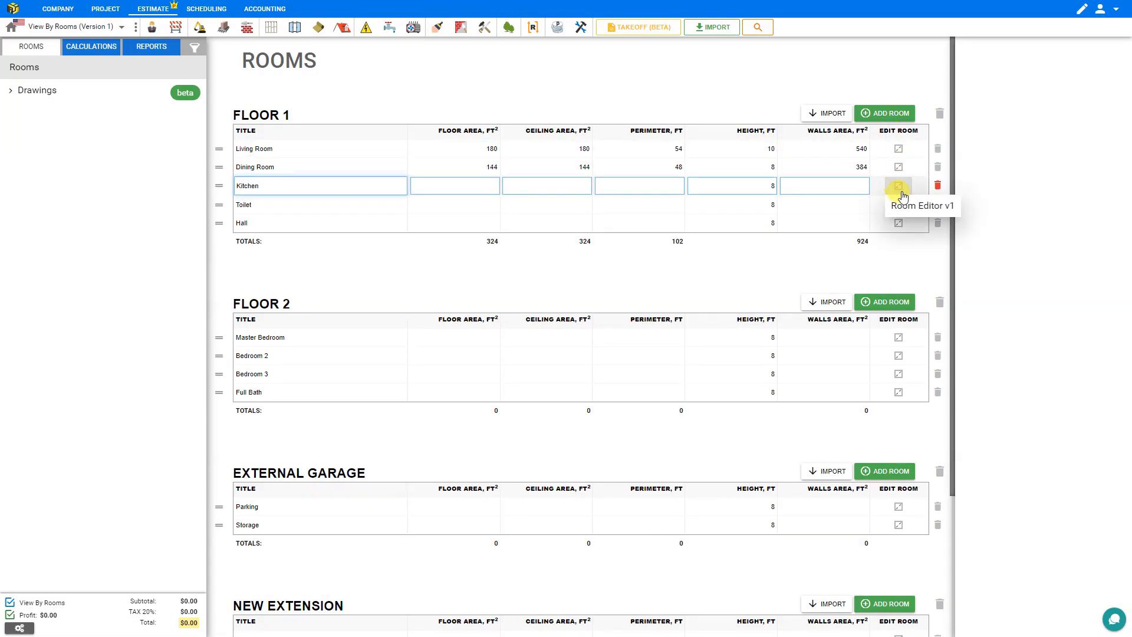
{"action": "left_click", "coordinate": [907, 206]}
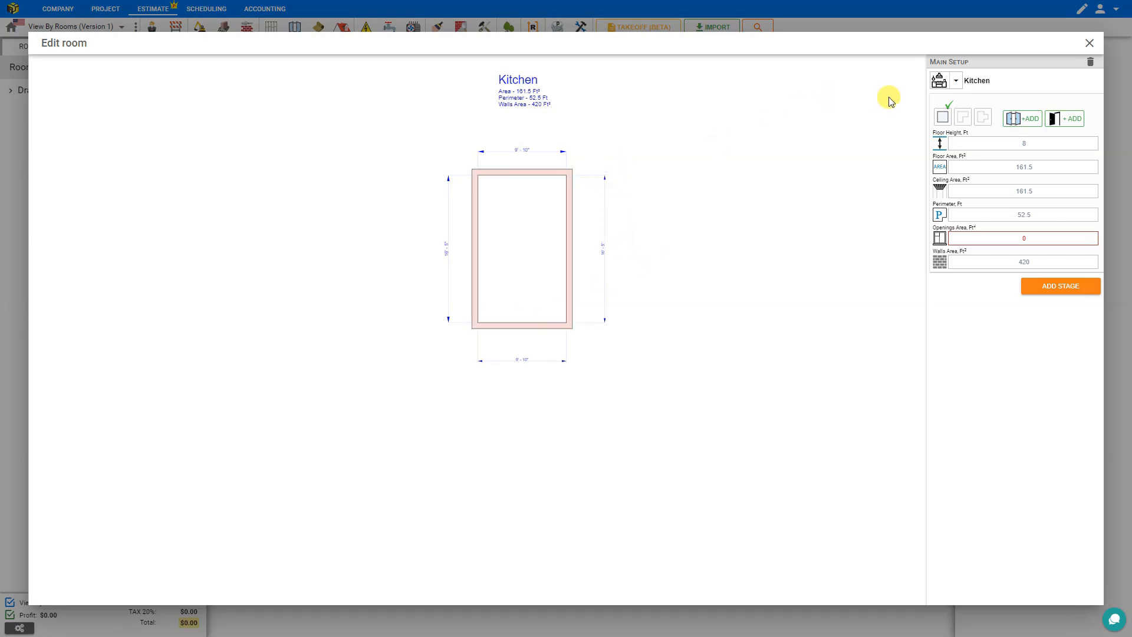
{"action": "left_click", "coordinate": [971, 121]}
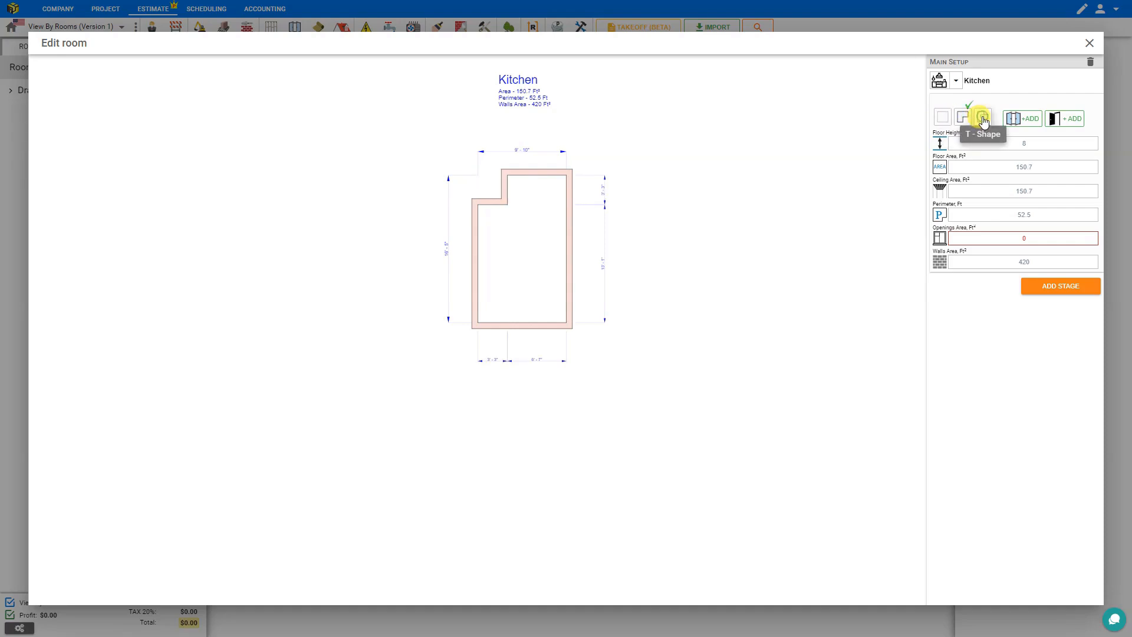
{"action": "left_click", "coordinate": [983, 120]}
{"action": "left_click", "coordinate": [942, 117]}
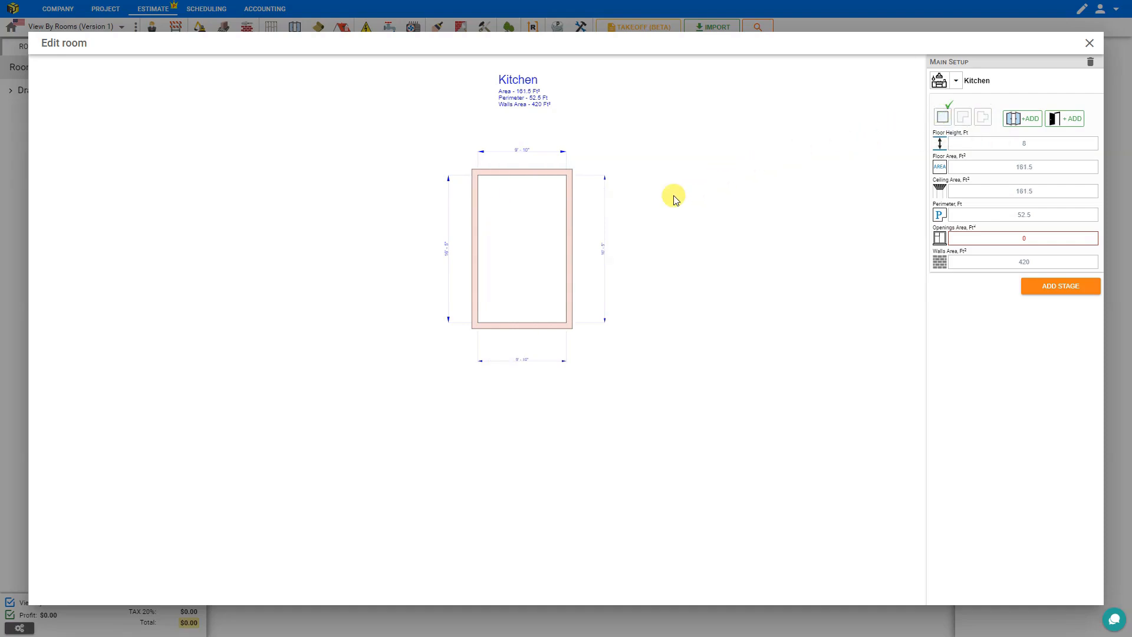
Step: Drag the Kitchen walls to make an 8 × 12 ft rectangle of 96.1 ft²
{"action": "left_click", "coordinate": [569, 309]}
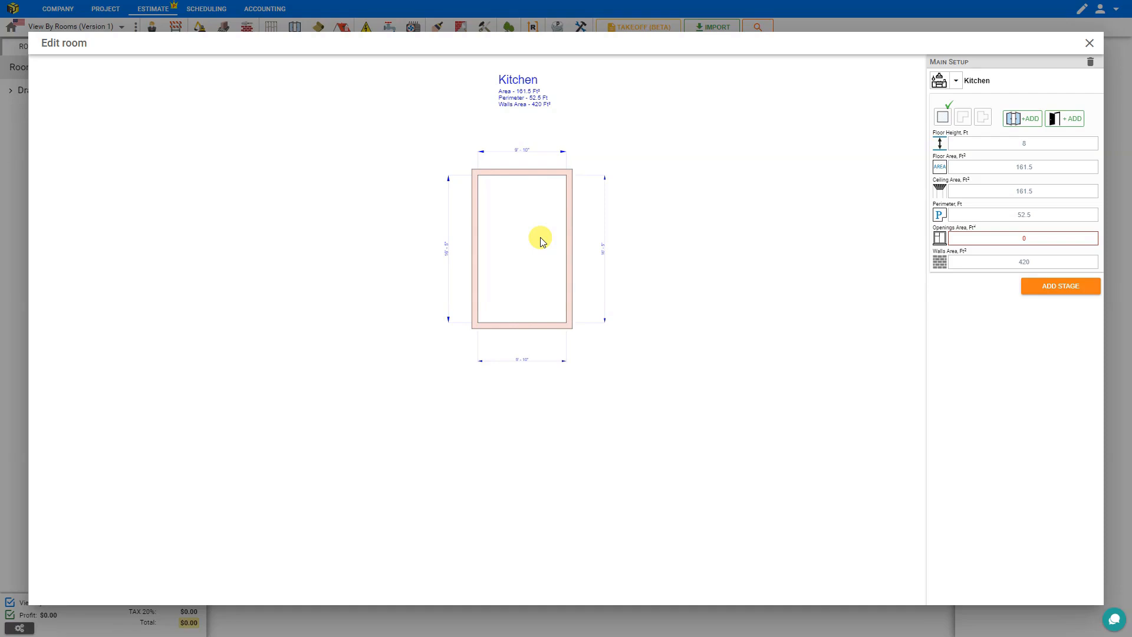
{"action": "left_click", "coordinate": [569, 241]}
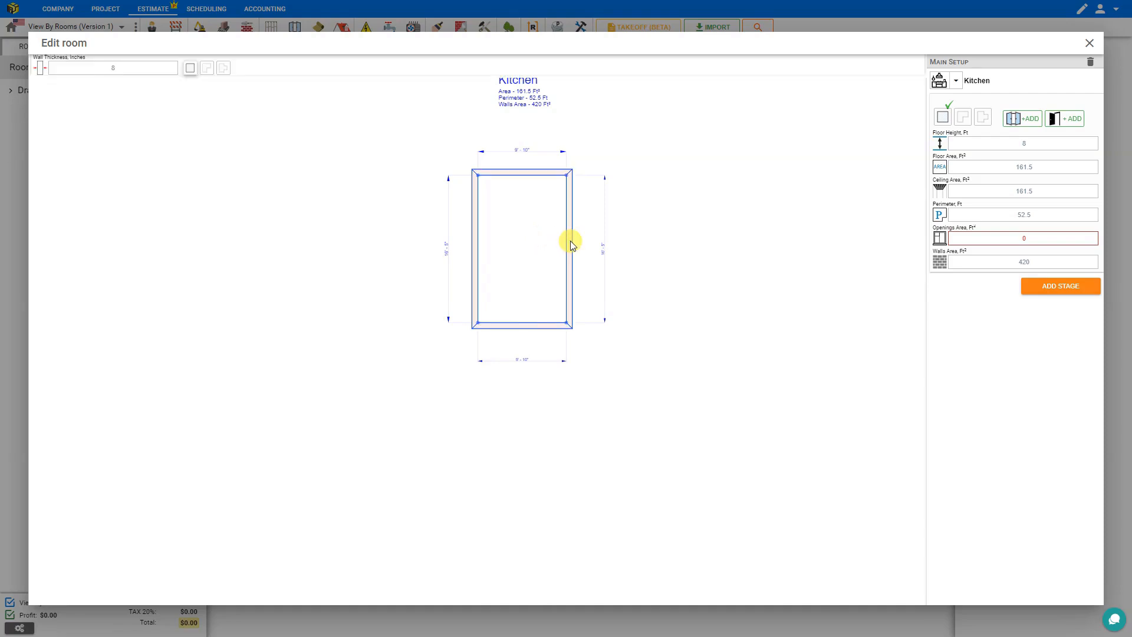
{"action": "left_click_drag", "start_coordinate": [577, 243], "coordinate": [604, 243]}
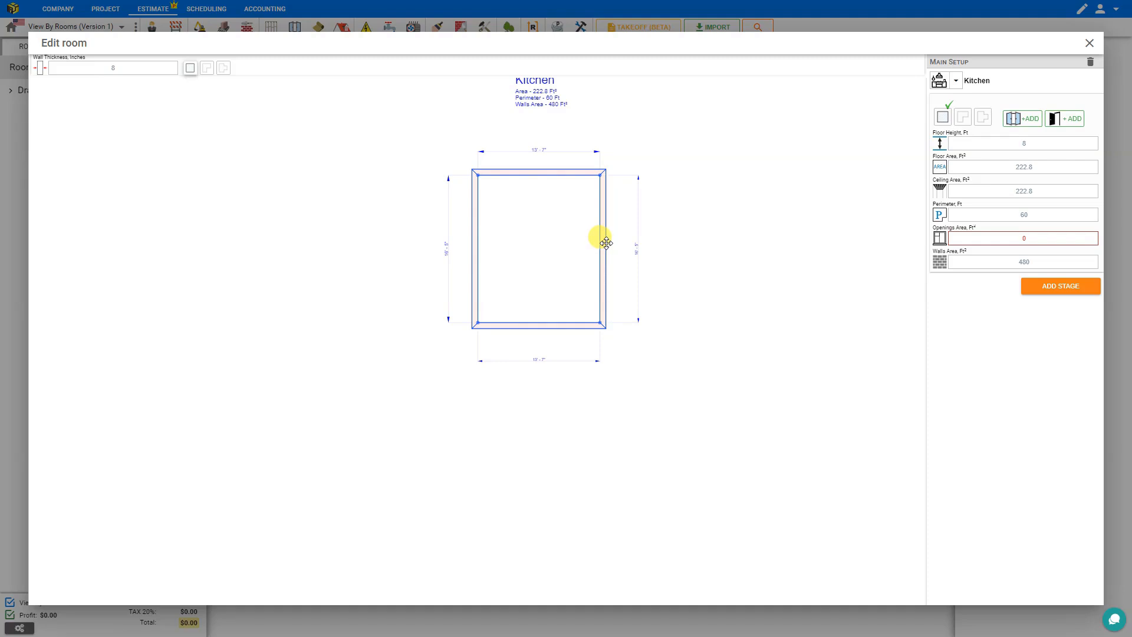
{"action": "left_click_drag", "start_coordinate": [607, 243], "coordinate": [558, 242]}
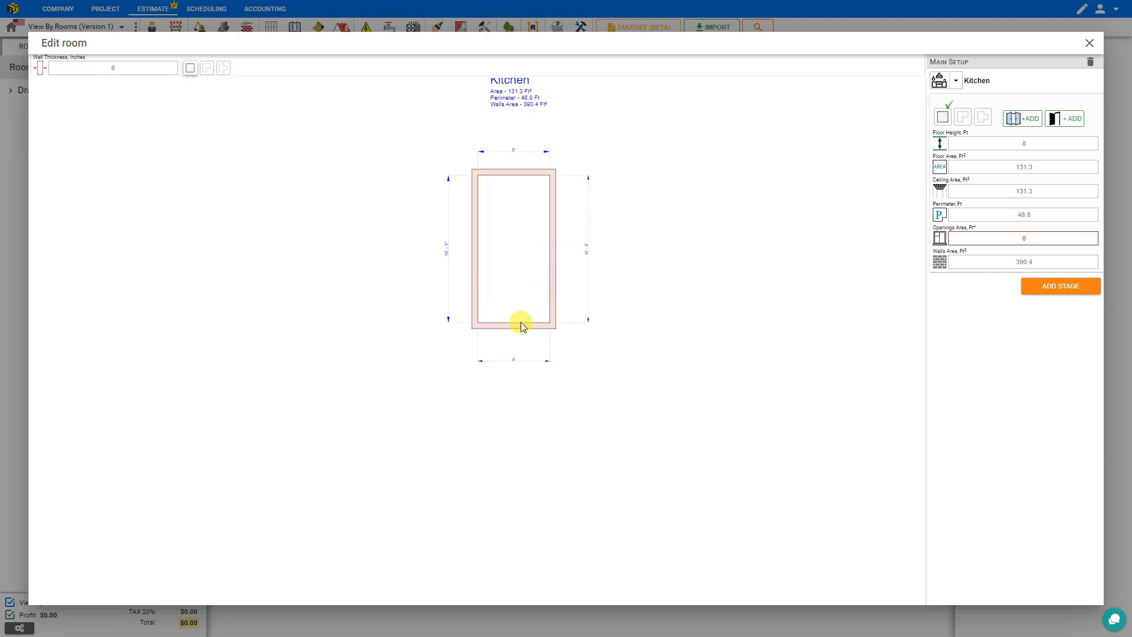
{"action": "left_click_drag", "start_coordinate": [520, 322], "coordinate": [518, 287]}
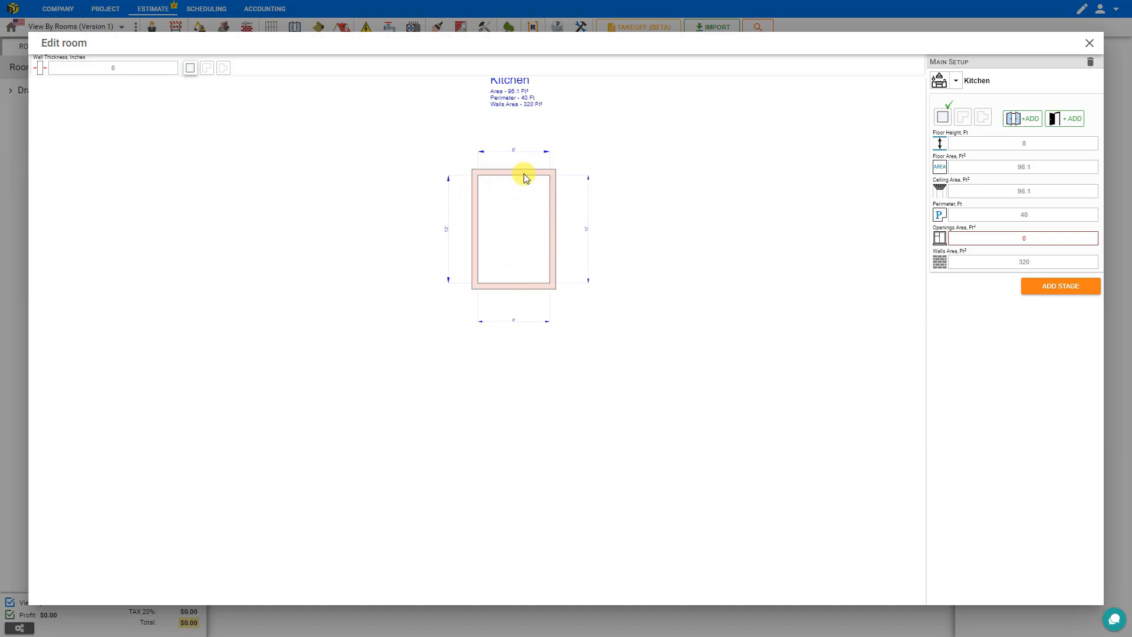
{"action": "scroll", "coordinate": [519, 186], "scroll_direction": "up", "scroll_amount": 3}
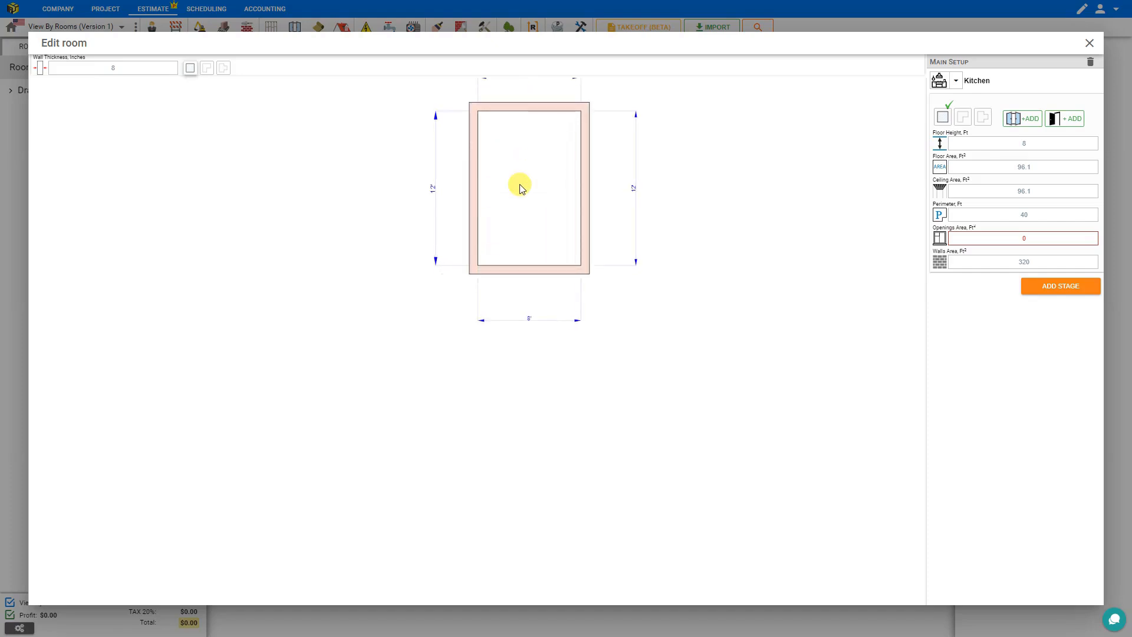
{"action": "mouse_move", "coordinate": [519, 197]}
{"action": "left_mouse_down"}
{"action": "mouse_move", "coordinate": [518, 374]}
{"action": "mouse_move", "coordinate": [502, 354]}
{"action": "left_mouse_up"}
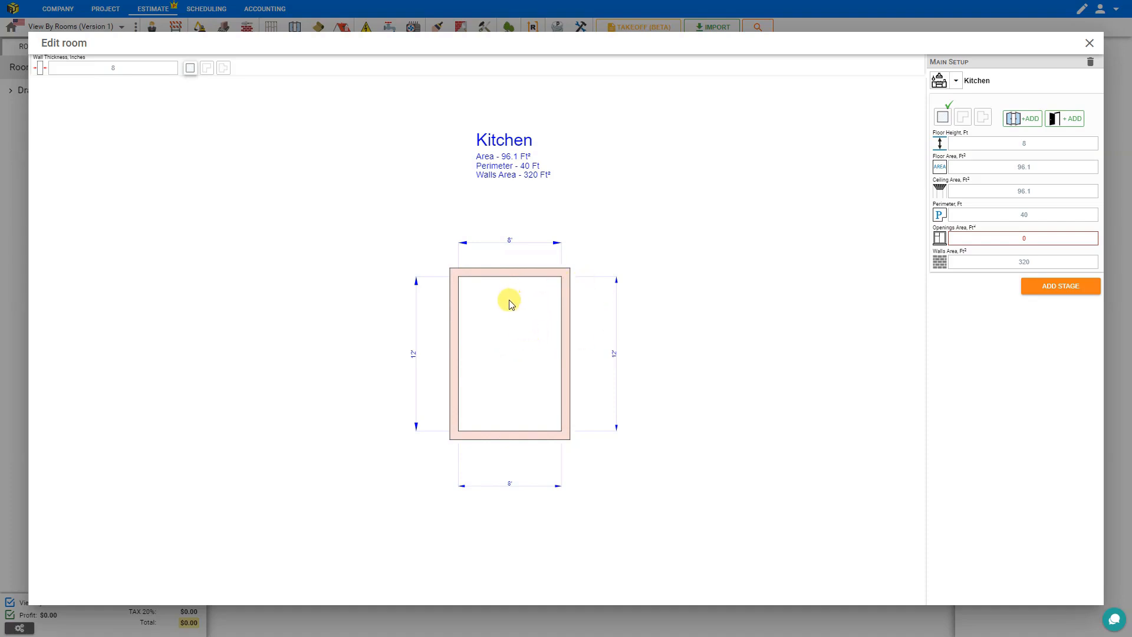
{"action": "left_click", "coordinate": [512, 272]}
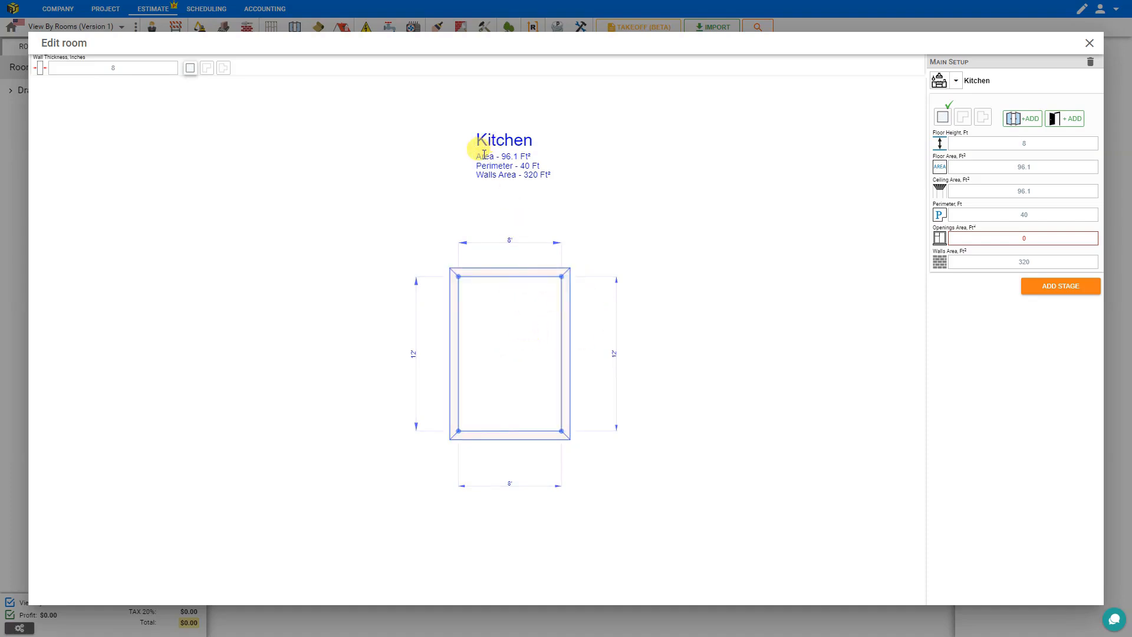
{"action": "left_click", "coordinate": [504, 152]}
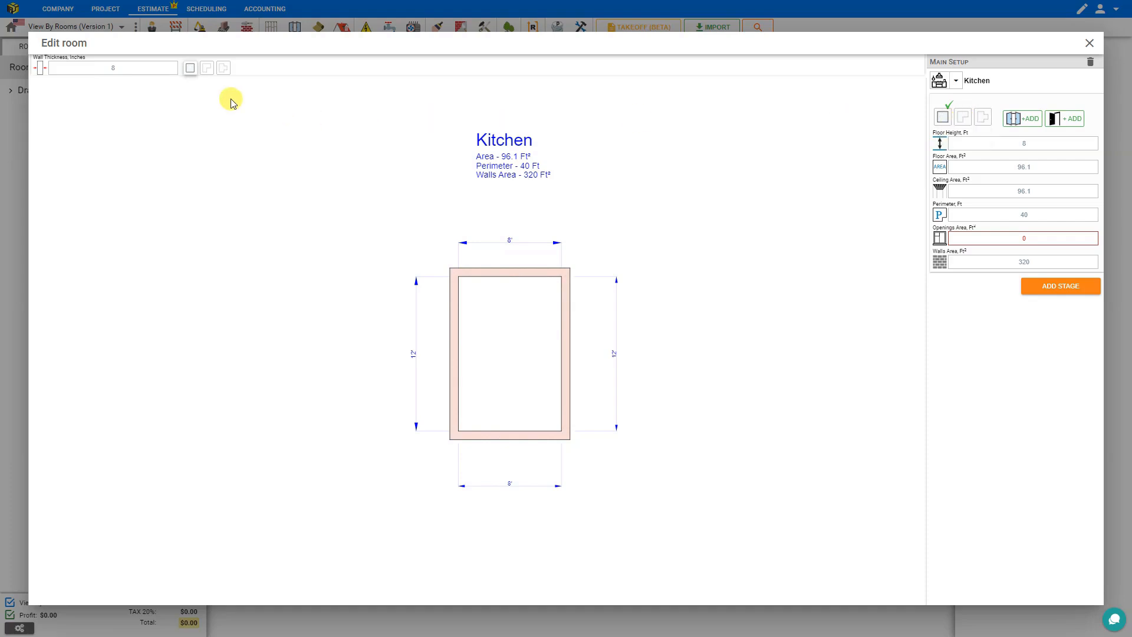
Step: Switch the Kitchen to a T-shaped outline, 9'-10" by 16'-5", giving 139.9 ft²
{"action": "left_click", "coordinate": [207, 72]}
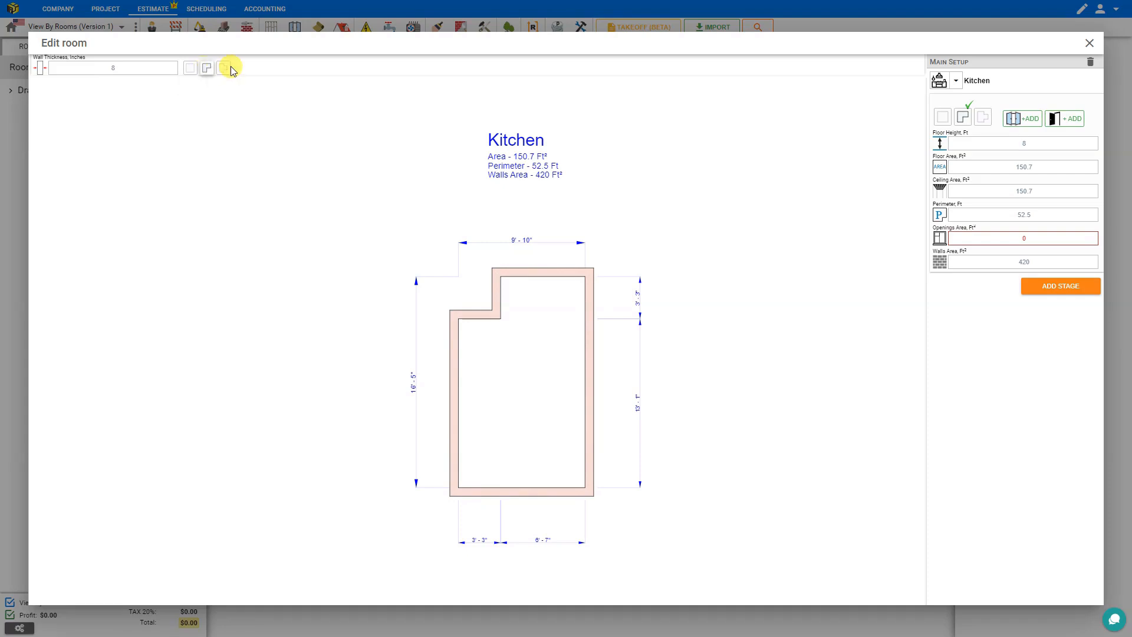
{"action": "left_click", "coordinate": [223, 72]}
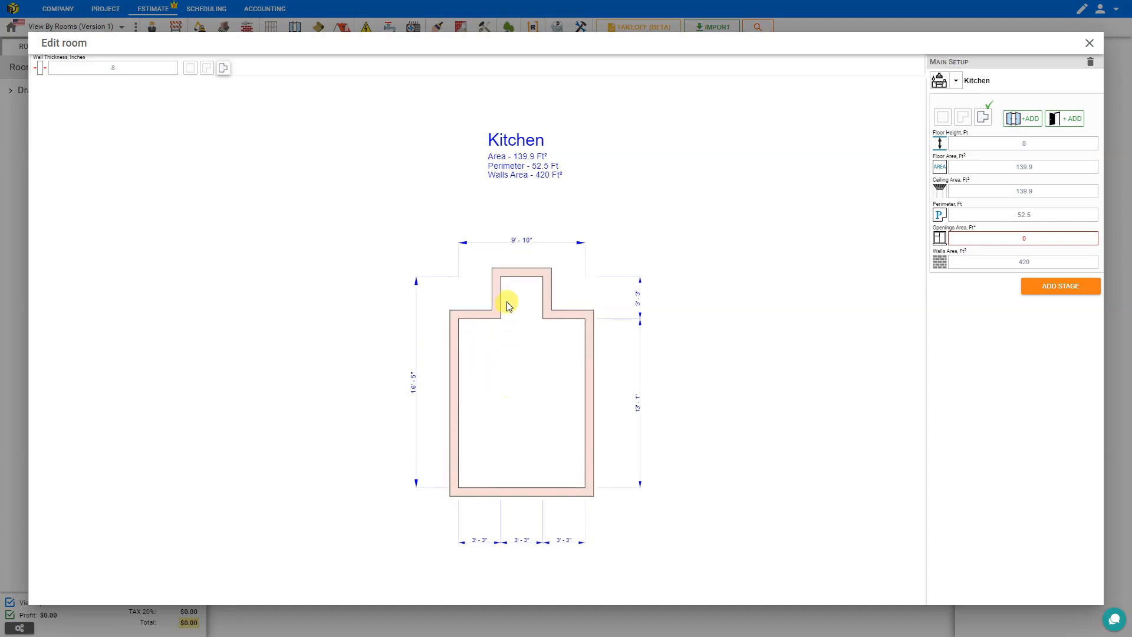
{"action": "scroll", "coordinate": [524, 331], "scroll_direction": "up", "scroll_amount": 3}
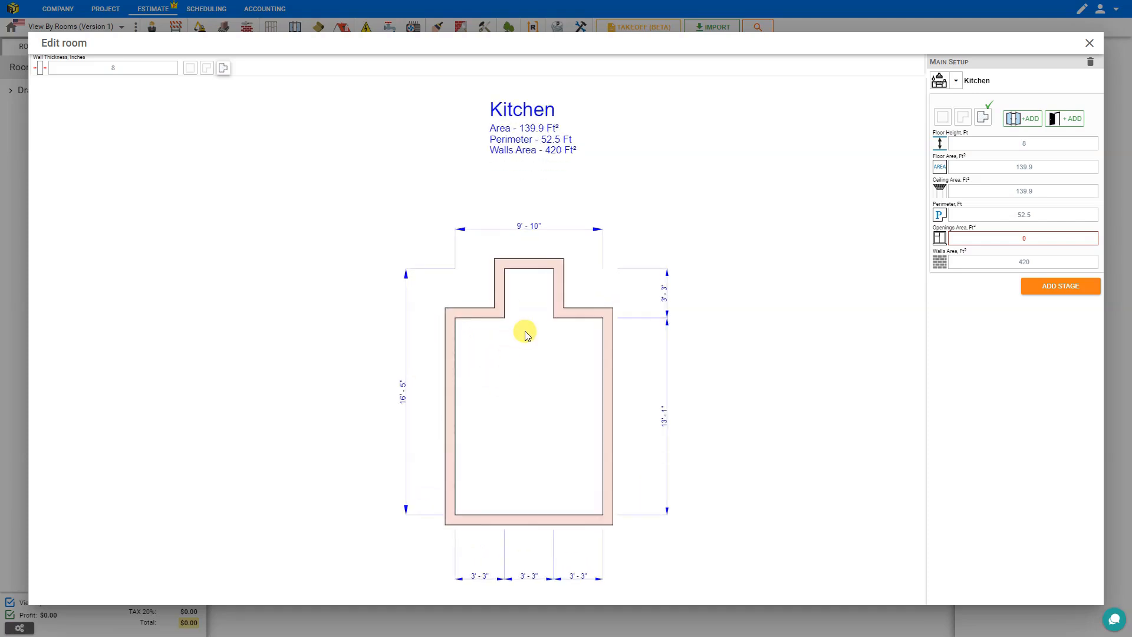
{"action": "scroll", "coordinate": [527, 335], "scroll_direction": "up", "scroll_amount": 1}
{"action": "scroll", "coordinate": [527, 335], "scroll_direction": "down", "scroll_amount": 1}
{"action": "scroll", "coordinate": [527, 334], "scroll_direction": "up", "scroll_amount": 1}
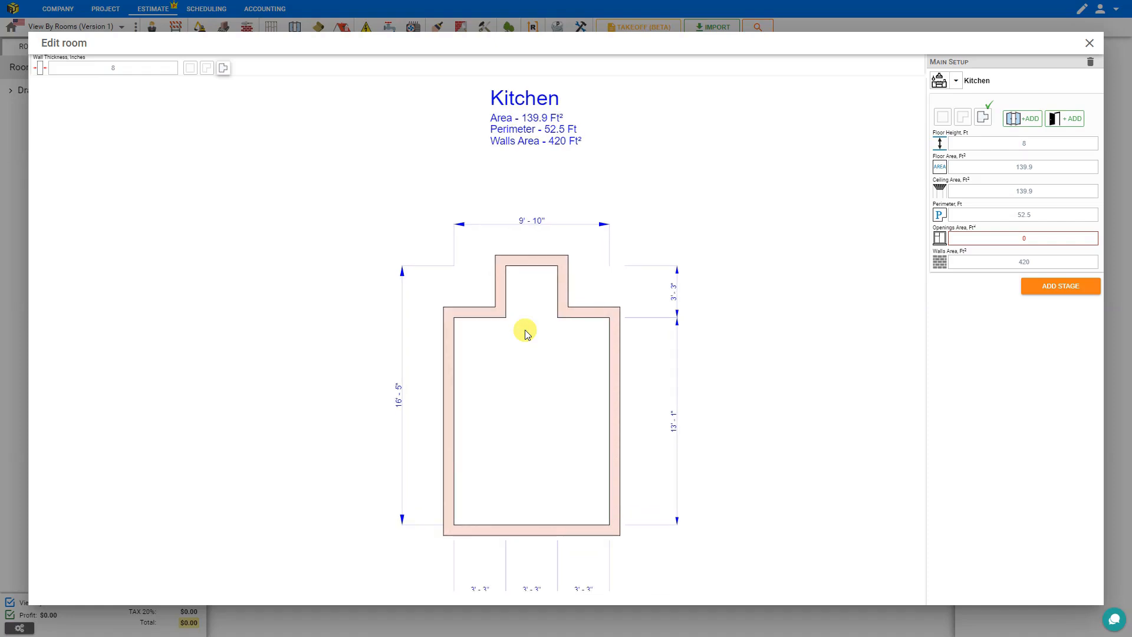
{"action": "left_click_drag", "start_coordinate": [527, 334], "coordinate": [526, 321]}
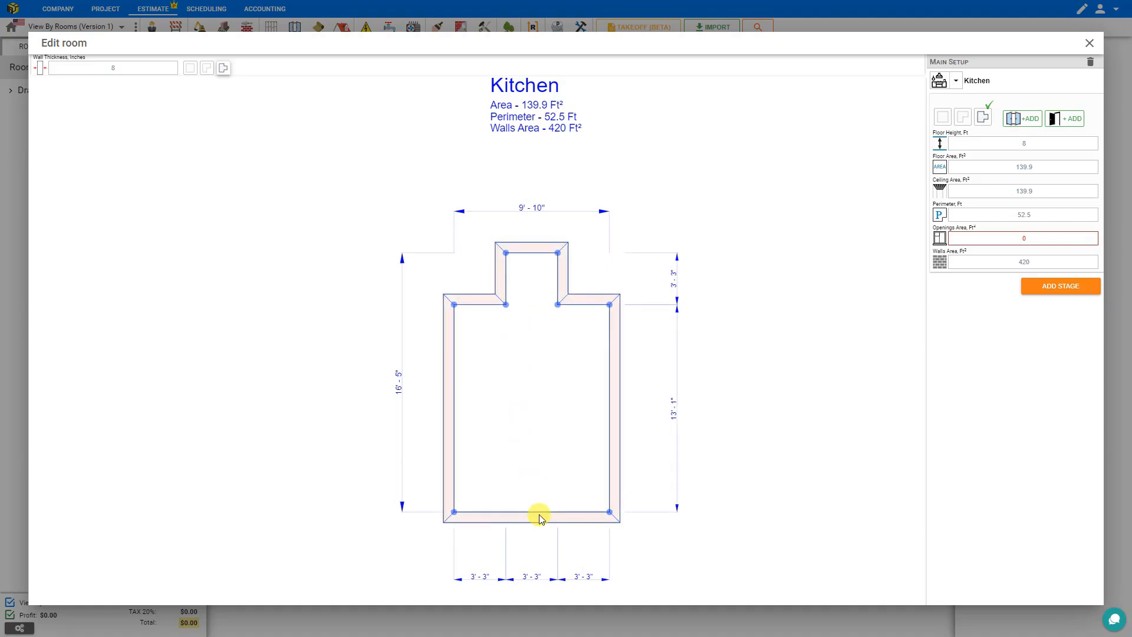
Step: Drag the Kitchen's bottom, side and bump walls until the room measures 15' wide by 20' deep
{"action": "left_click_drag", "start_coordinate": [540, 517], "coordinate": [543, 490]}
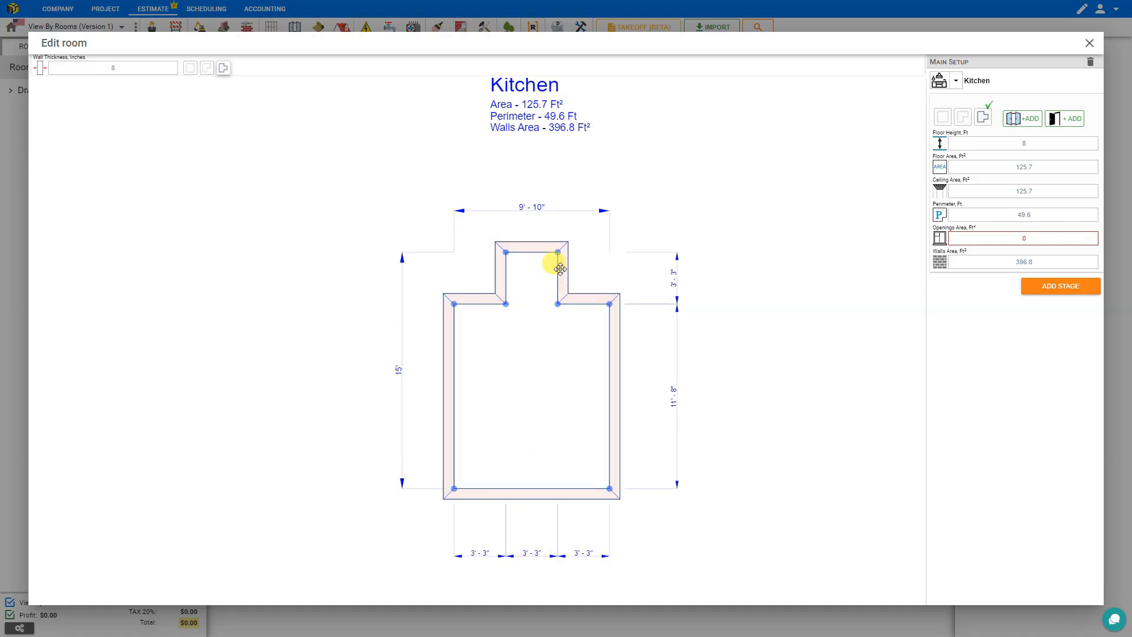
{"action": "left_click_drag", "start_coordinate": [558, 270], "coordinate": [584, 264]}
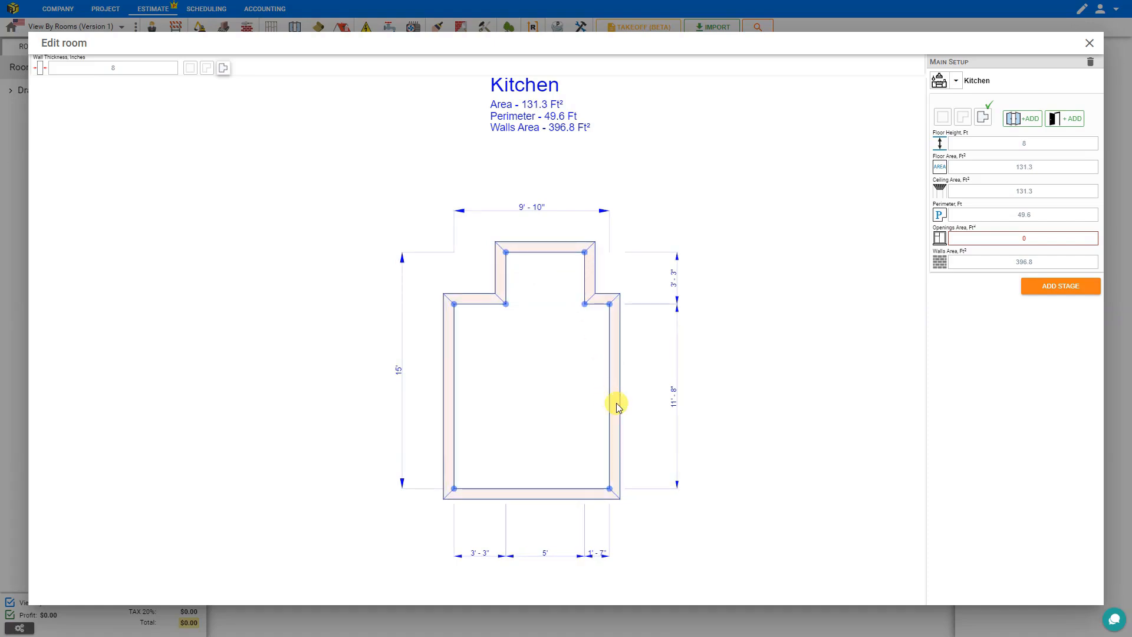
{"action": "left_click_drag", "start_coordinate": [619, 407], "coordinate": [669, 405]}
{"action": "left_click", "coordinate": [444, 370]}
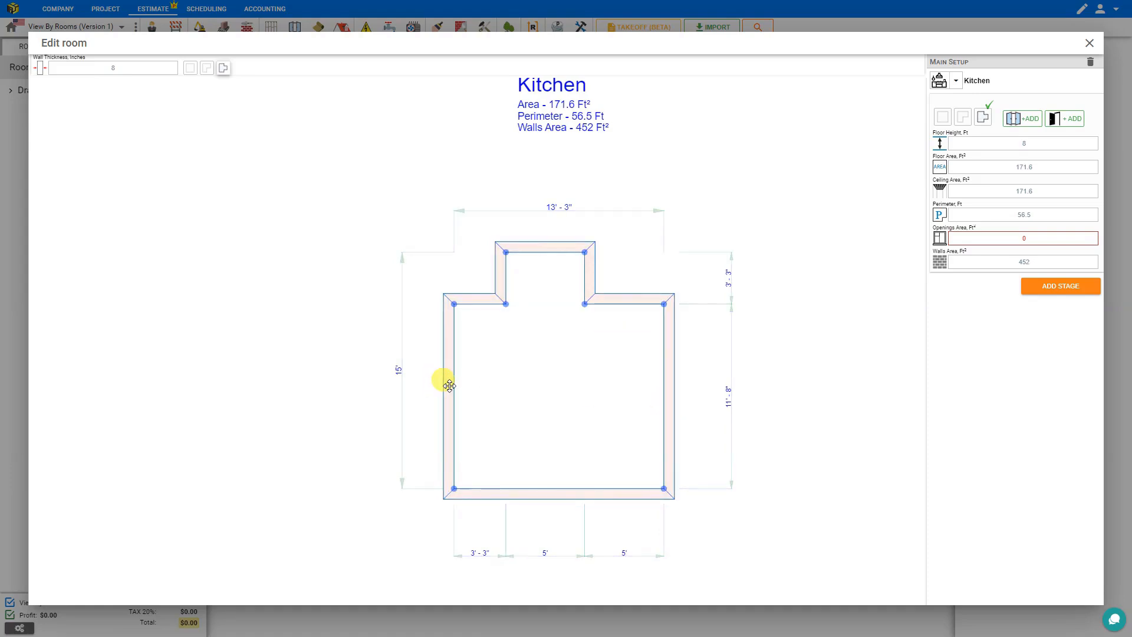
{"action": "left_click_drag", "start_coordinate": [450, 385], "coordinate": [427, 387]}
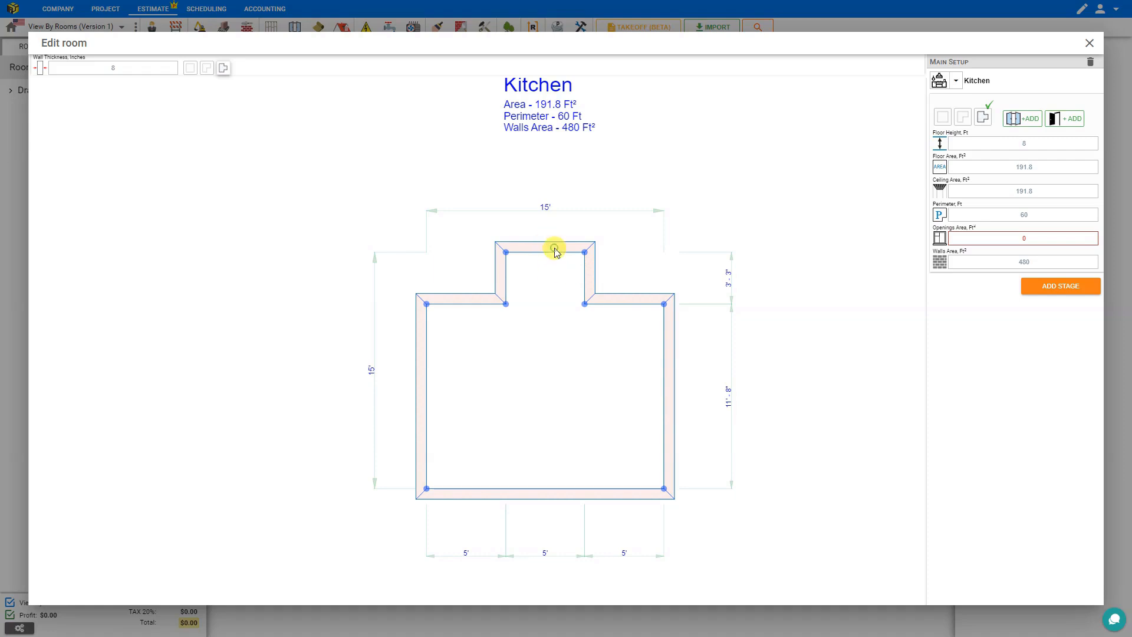
{"action": "left_click_drag", "start_coordinate": [557, 250], "coordinate": [552, 220]}
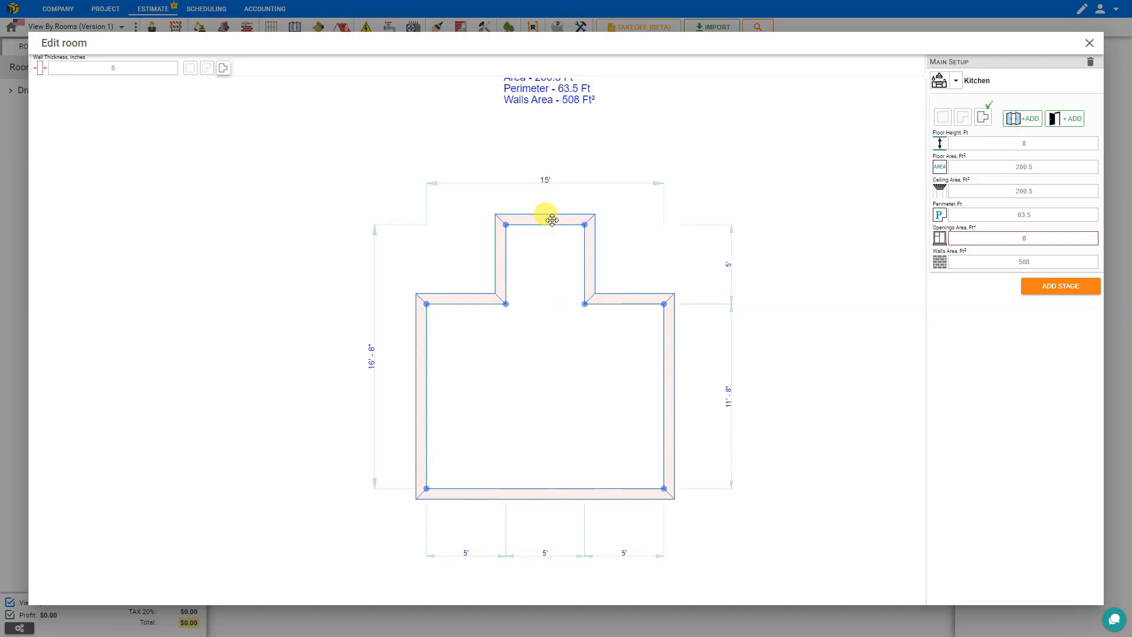
{"action": "left_click", "coordinate": [545, 495]}
{"action": "left_click_drag", "start_coordinate": [546, 494], "coordinate": [539, 547]}
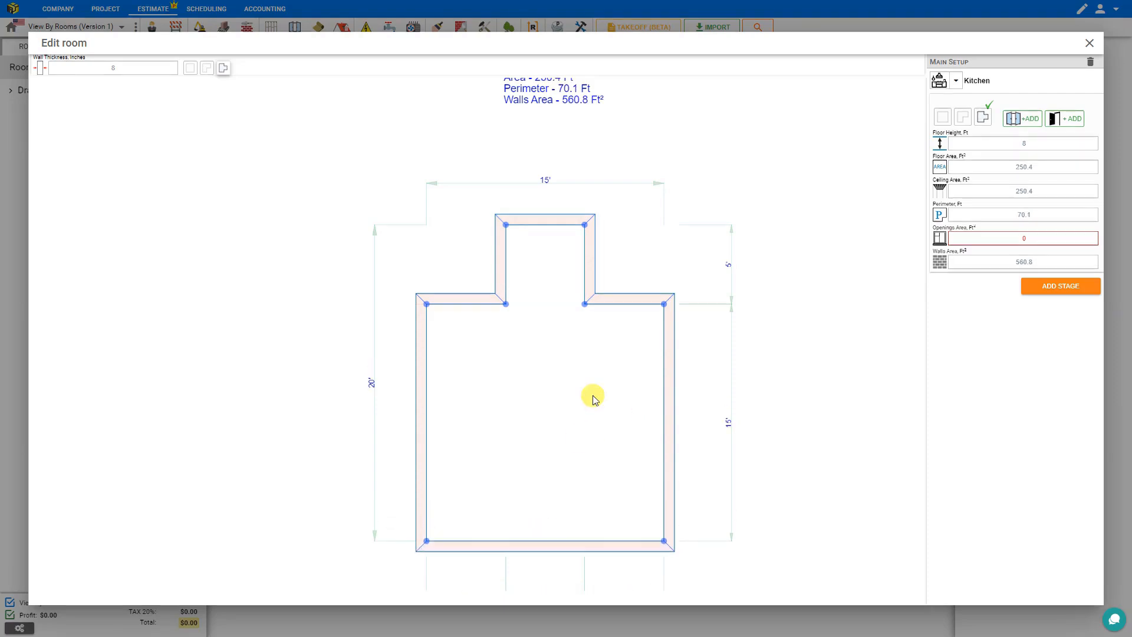
{"action": "scroll", "coordinate": [533, 306], "scroll_direction": "down", "scroll_amount": 2}
{"action": "scroll", "coordinate": [533, 308], "scroll_direction": "down", "scroll_amount": 2}
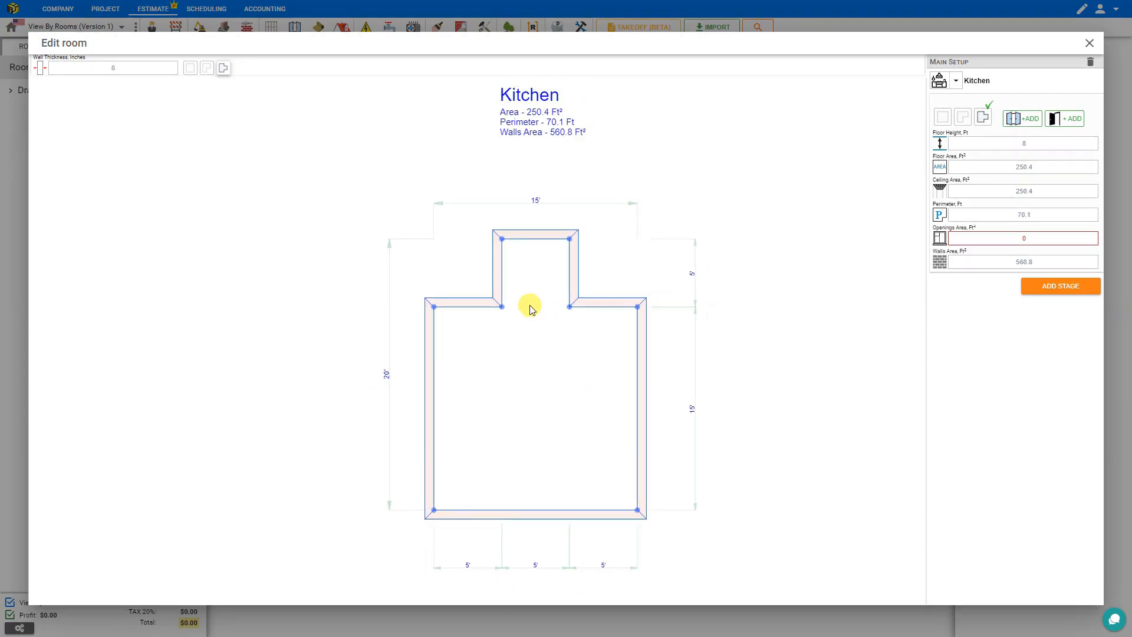
{"action": "left_click_drag", "start_coordinate": [530, 306], "coordinate": [537, 299]}
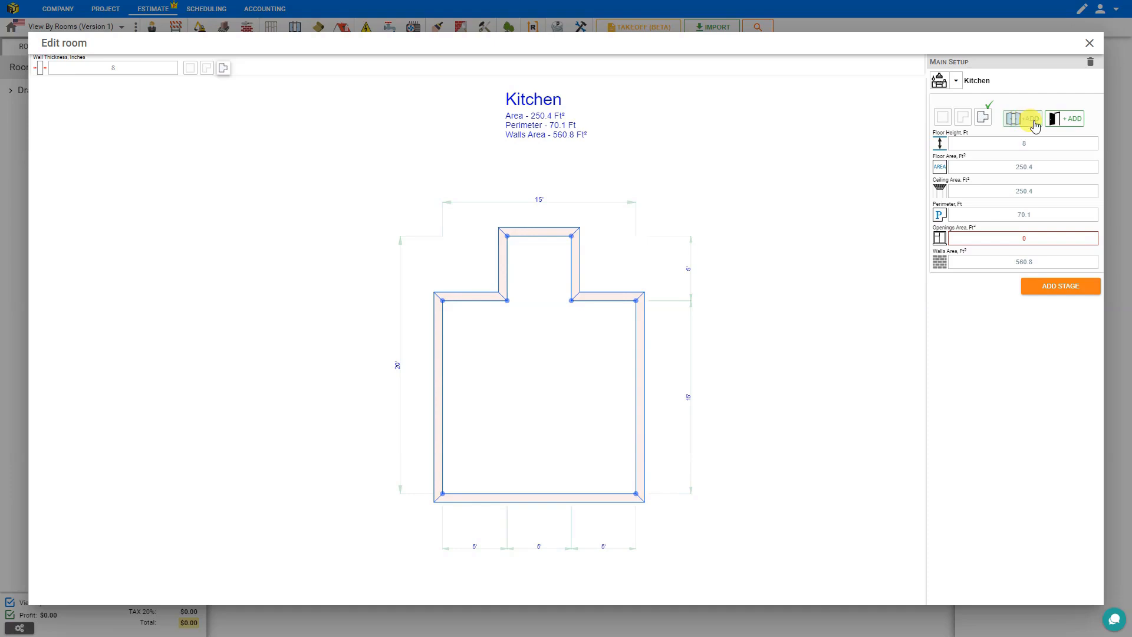
Step: Place two 30 × 80 in doors on the Kitchen's shoulder walls, giving 33.33 ft² openings
{"action": "left_click", "coordinate": [1073, 126]}
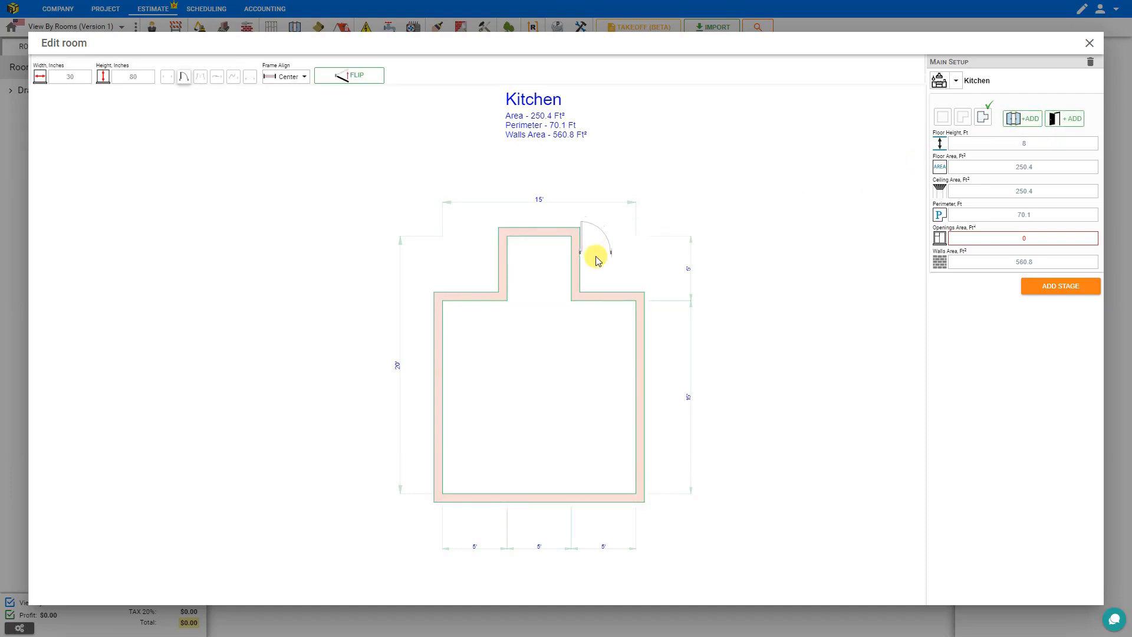
{"action": "left_click", "coordinate": [538, 239]}
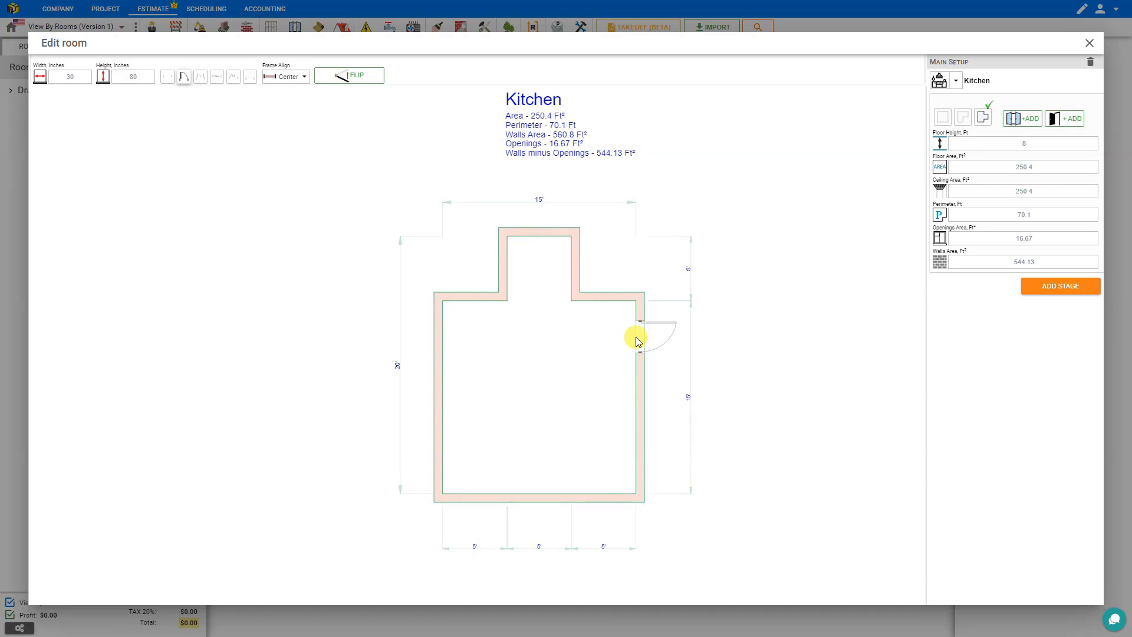
{"action": "left_click", "coordinate": [610, 298]}
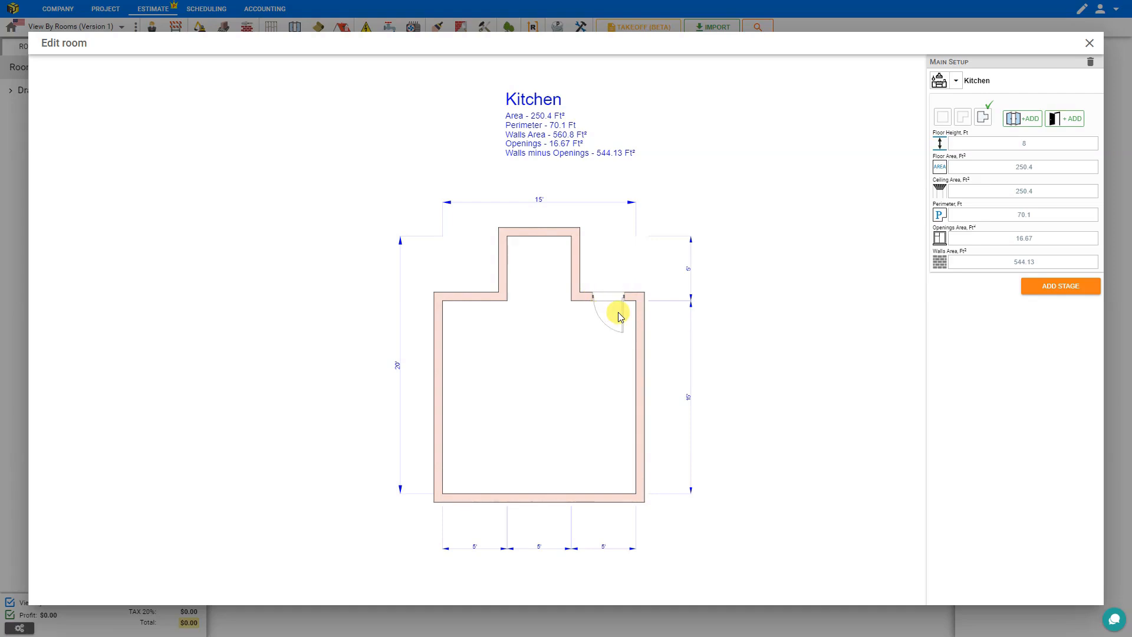
{"action": "left_click", "coordinate": [620, 316]}
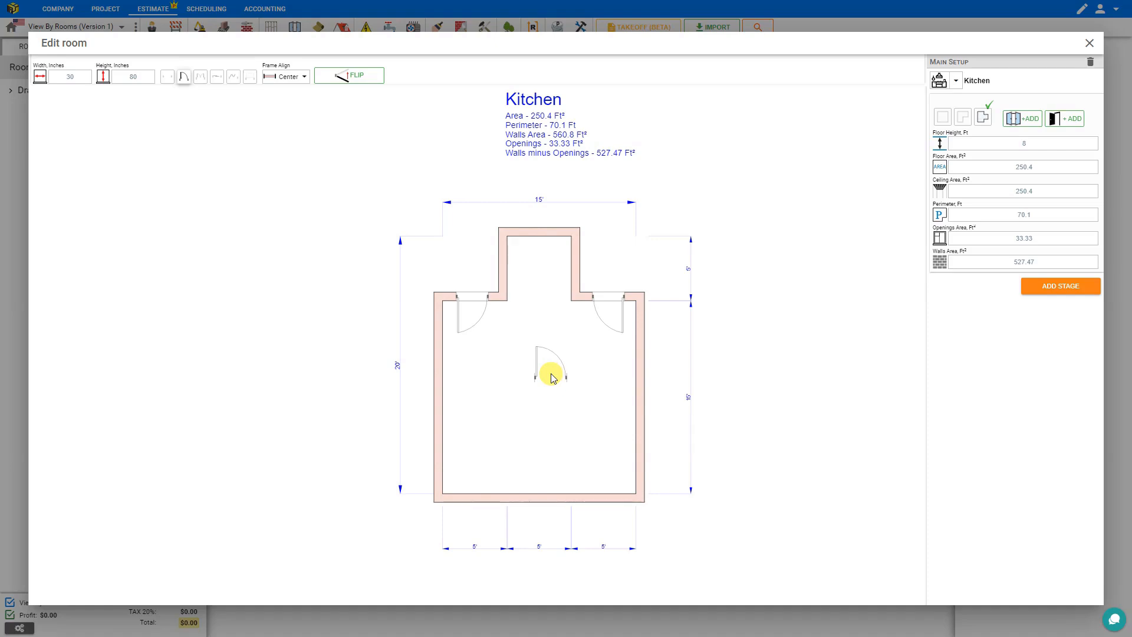
{"action": "key", "text": "Escape"}
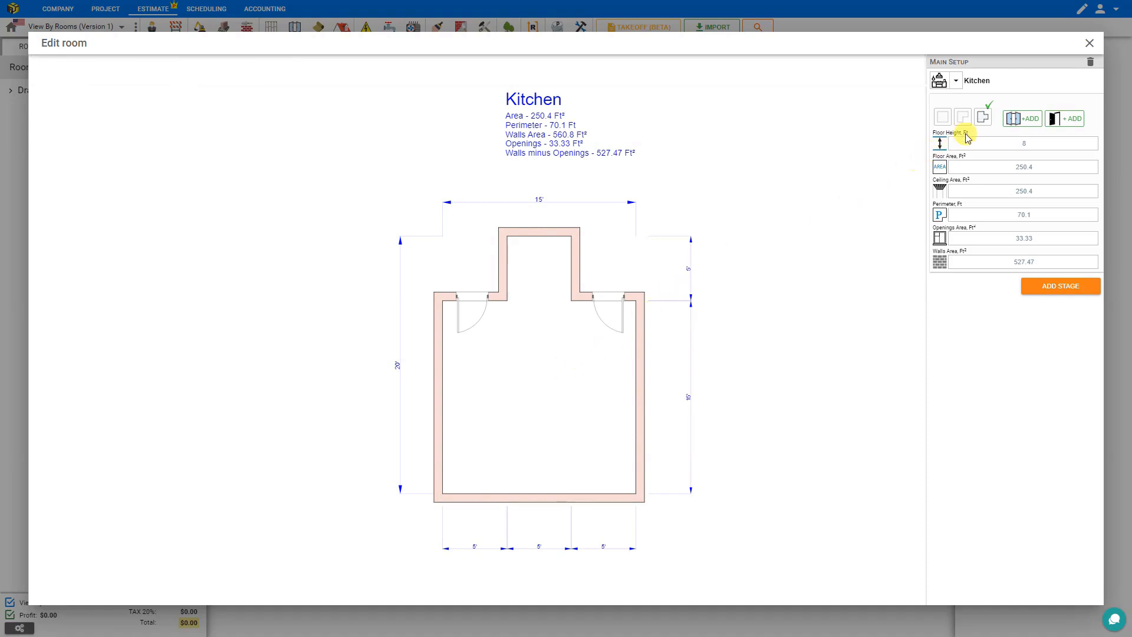
Step: Place windows on the Kitchen's right, bottom and left walls
{"action": "left_click", "coordinate": [1027, 121]}
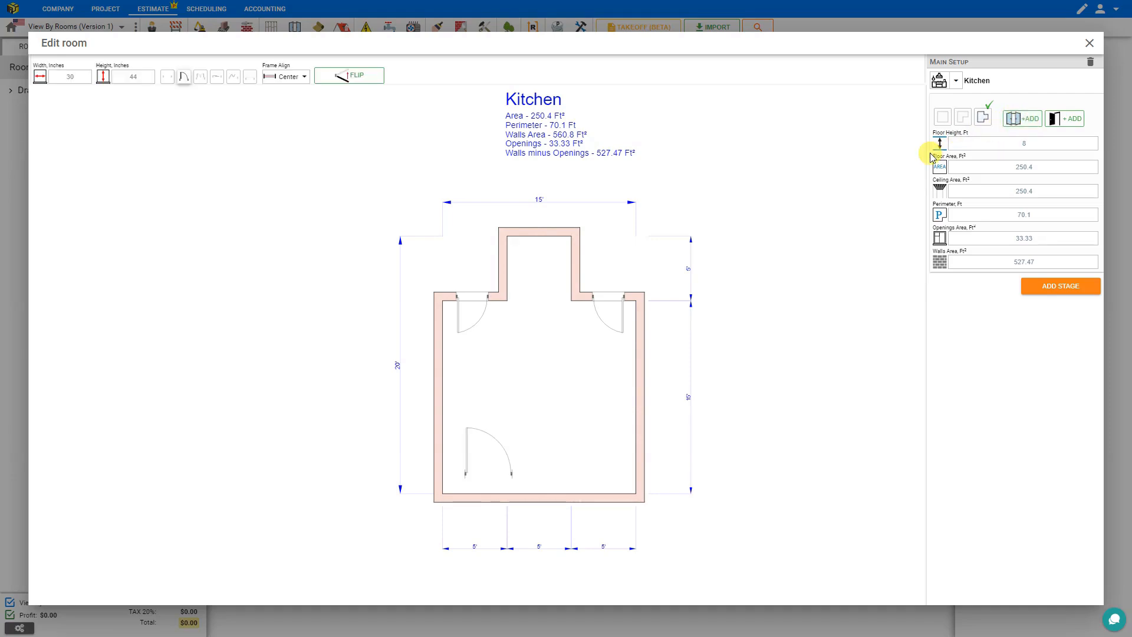
{"action": "left_click", "coordinate": [639, 361]}
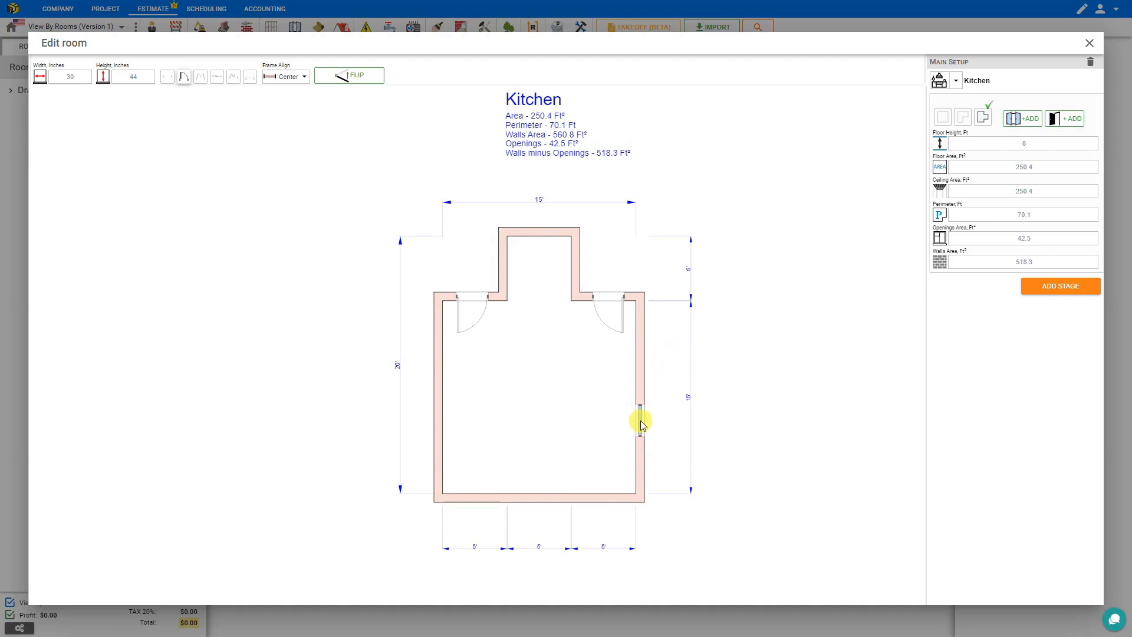
{"action": "left_click_drag", "start_coordinate": [635, 454], "coordinate": [644, 365]}
{"action": "left_click", "coordinate": [642, 363]}
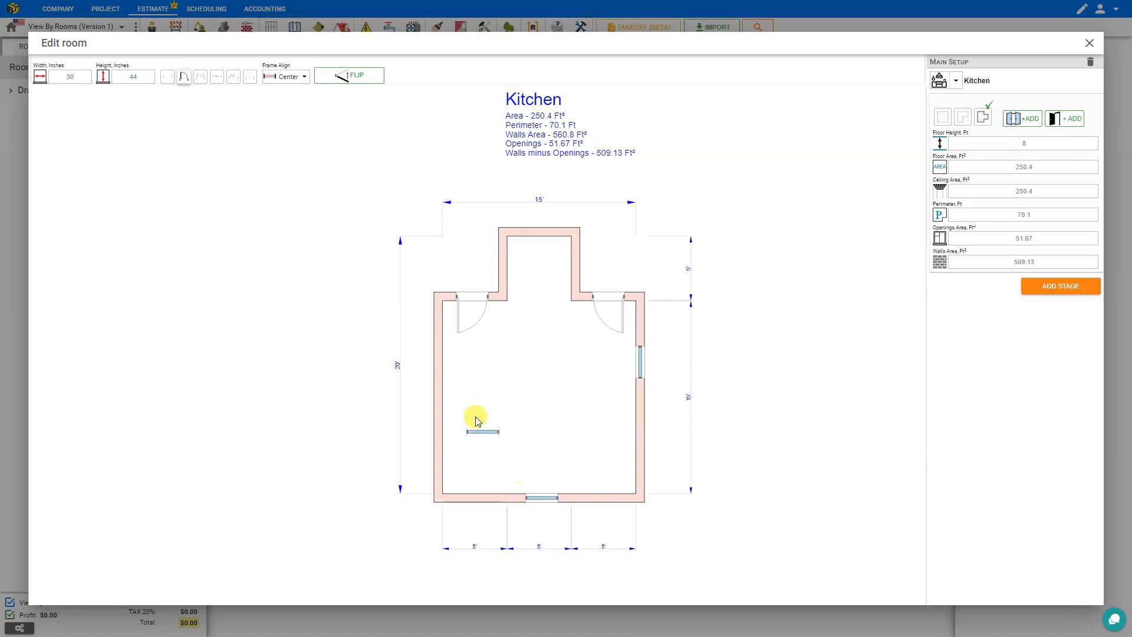
{"action": "left_click", "coordinate": [439, 364]}
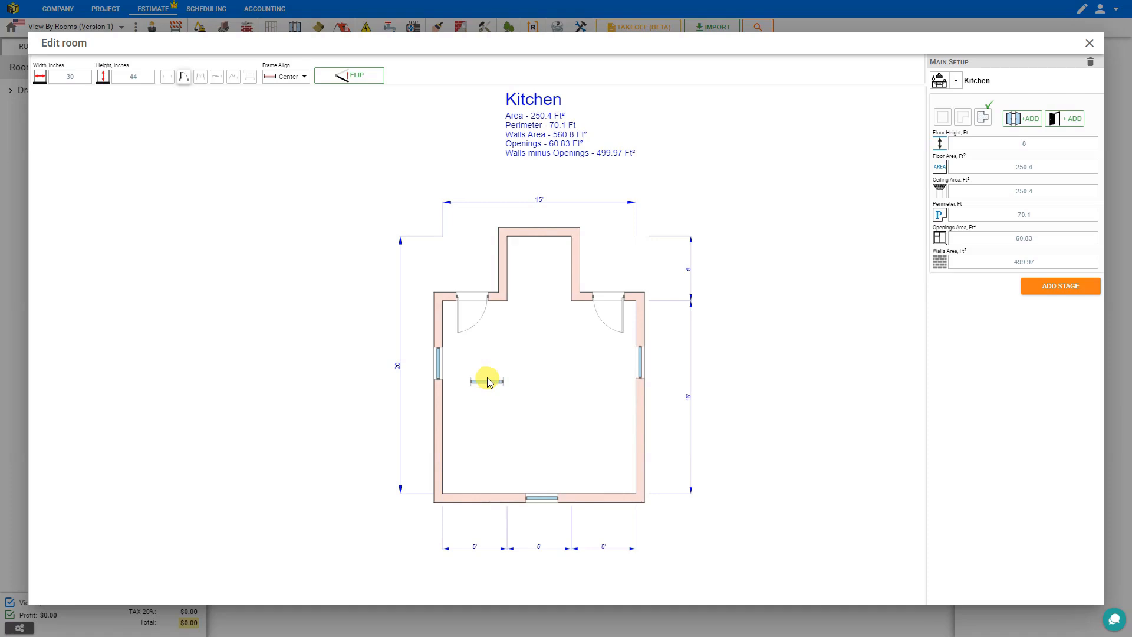
{"action": "key", "text": "Escape"}
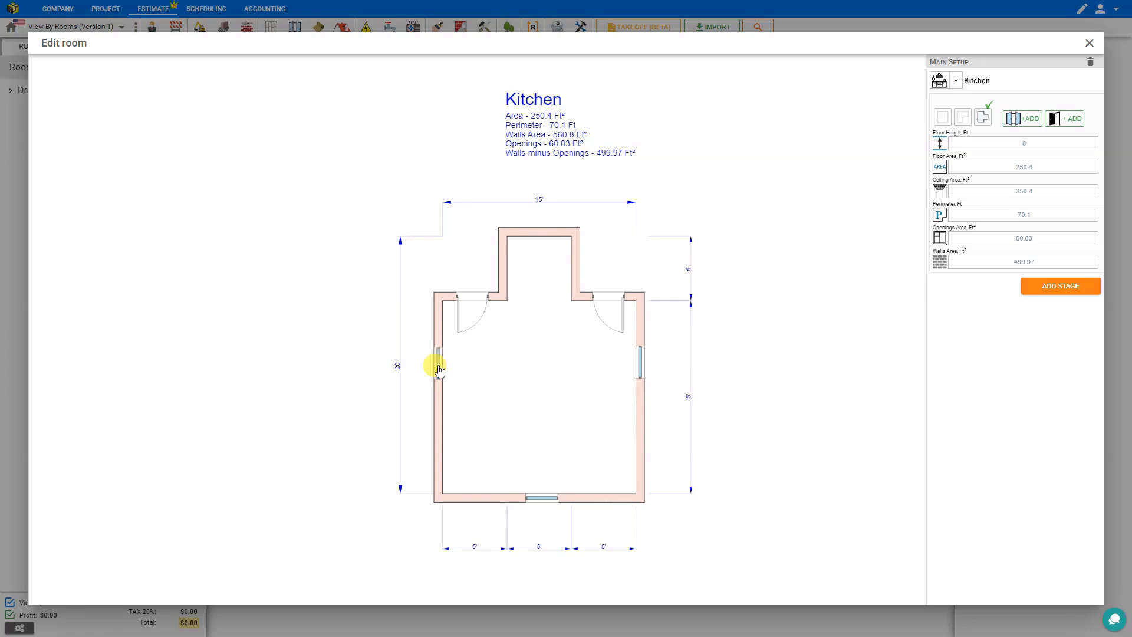
Step: Widen the left-wall window so openings total 66.7 ft², then close the Kitchen drawing
{"action": "left_click_drag", "start_coordinate": [439, 371], "coordinate": [437, 392]}
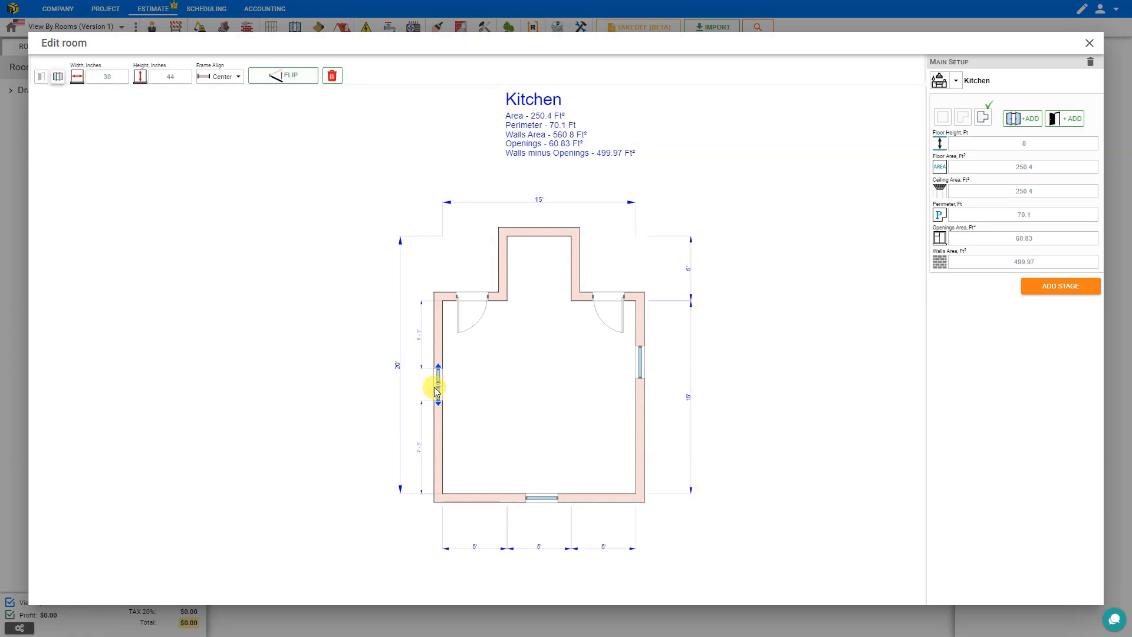
{"action": "left_click_drag", "start_coordinate": [437, 393], "coordinate": [438, 390]}
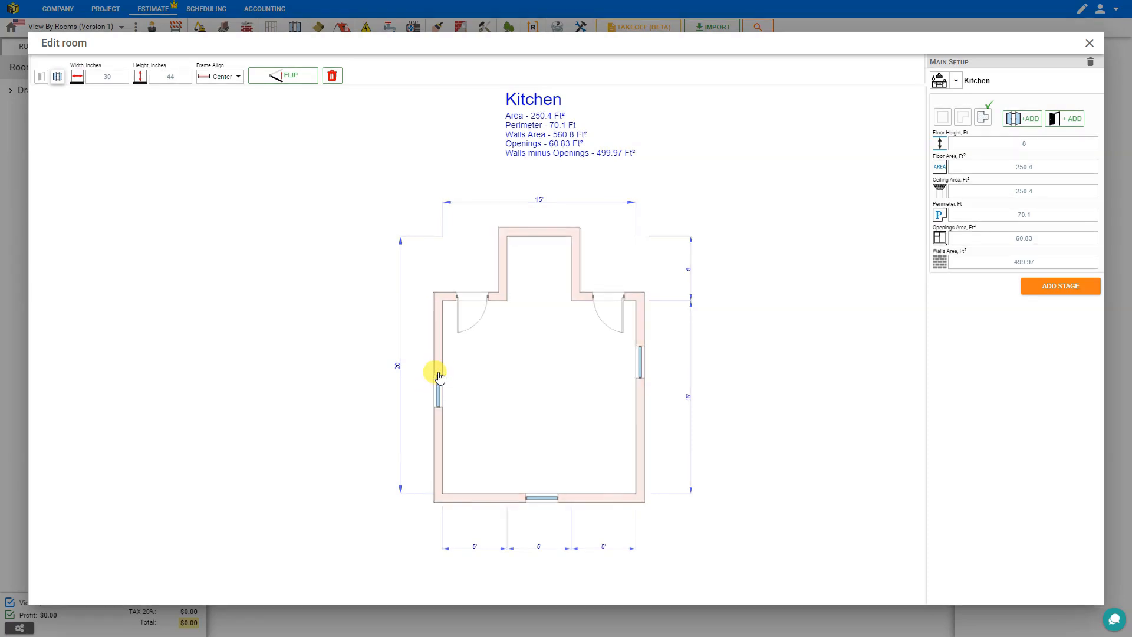
{"action": "left_click_drag", "start_coordinate": [438, 371], "coordinate": [441, 354]}
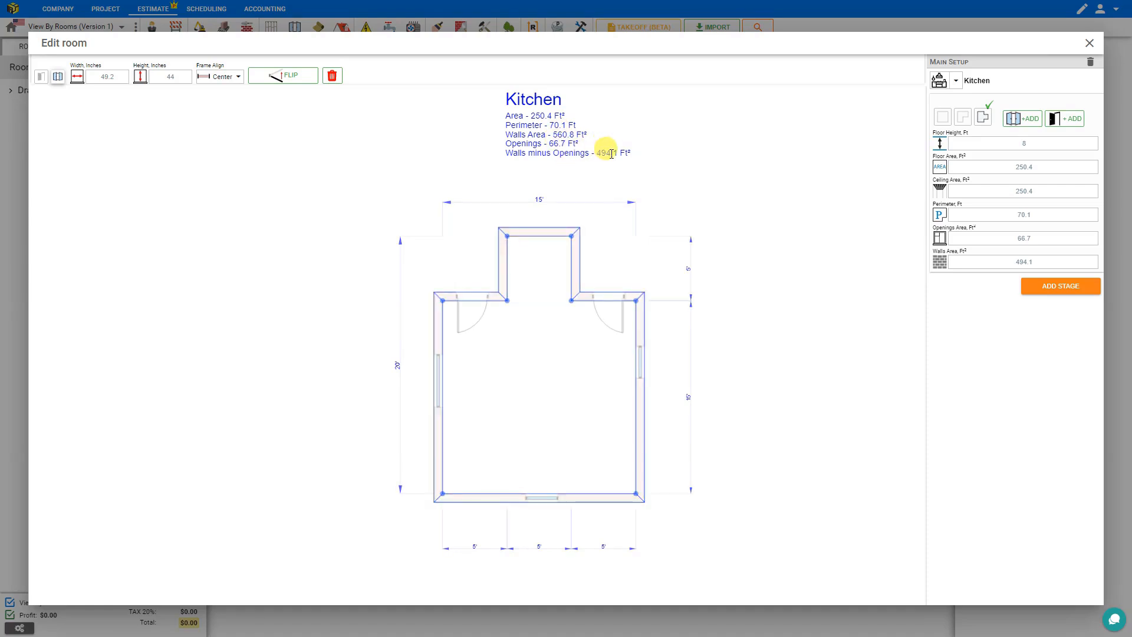
{"action": "left_click", "coordinate": [1090, 44]}
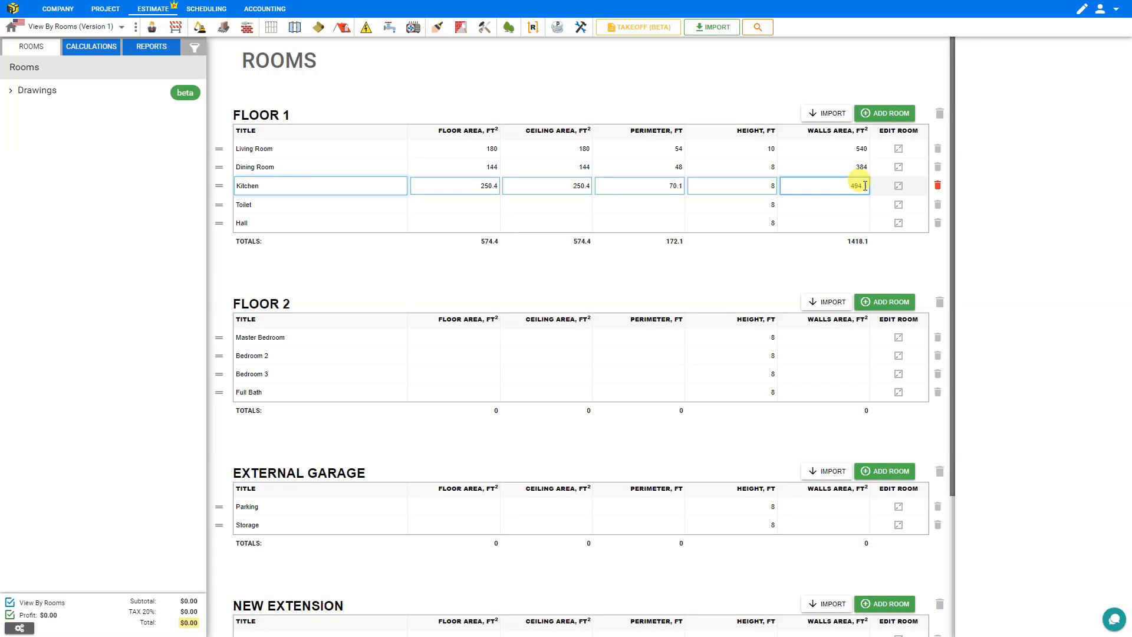
Step: Reopen and close the Kitchen drawing, leaving Floor 1 at 574.4 ft² floor and 1418.1 ft² walls
{"action": "left_click", "coordinate": [899, 186]}
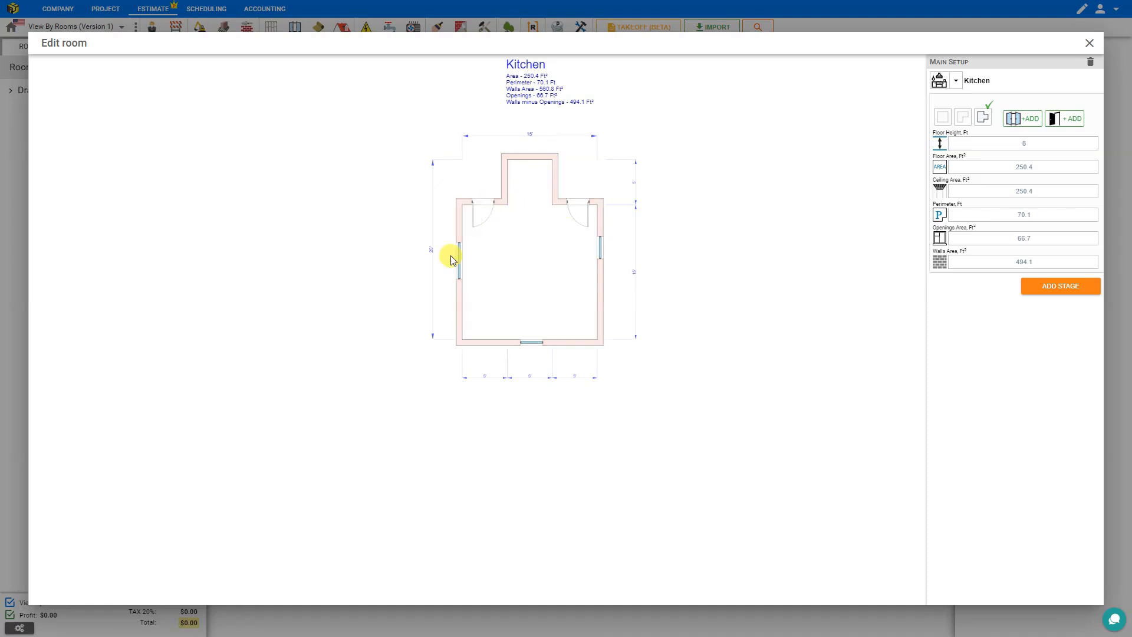
{"action": "left_click", "coordinate": [1089, 44]}
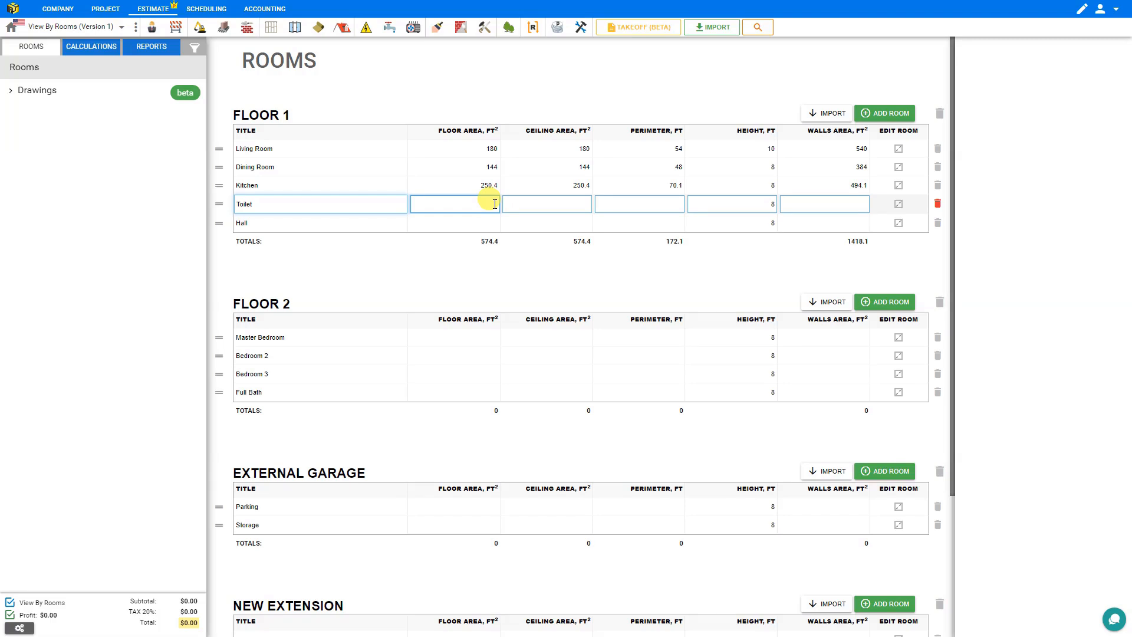
Step: Enter the Toilet's floor area 40 and perimeter 26
{"action": "left_click", "coordinate": [495, 204]}
{"action": "type", "text": "40"}
{"action": "left_click", "coordinate": [536, 204]}
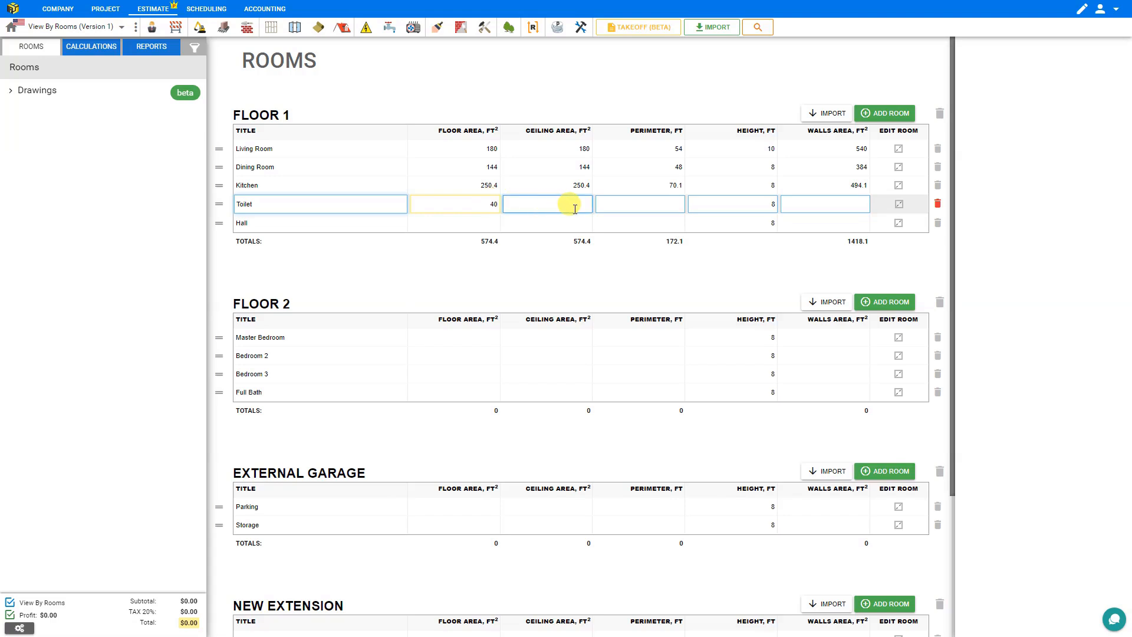
{"action": "left_click", "coordinate": [651, 204]}
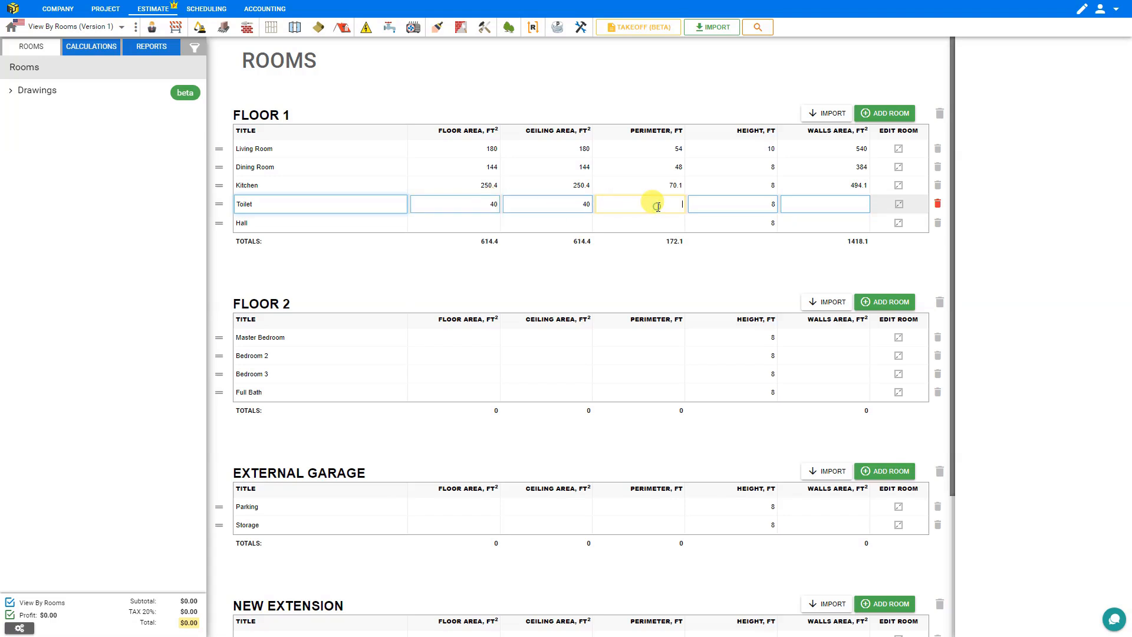
{"action": "type", "text": "26"}
{"action": "left_click", "coordinate": [824, 203]}
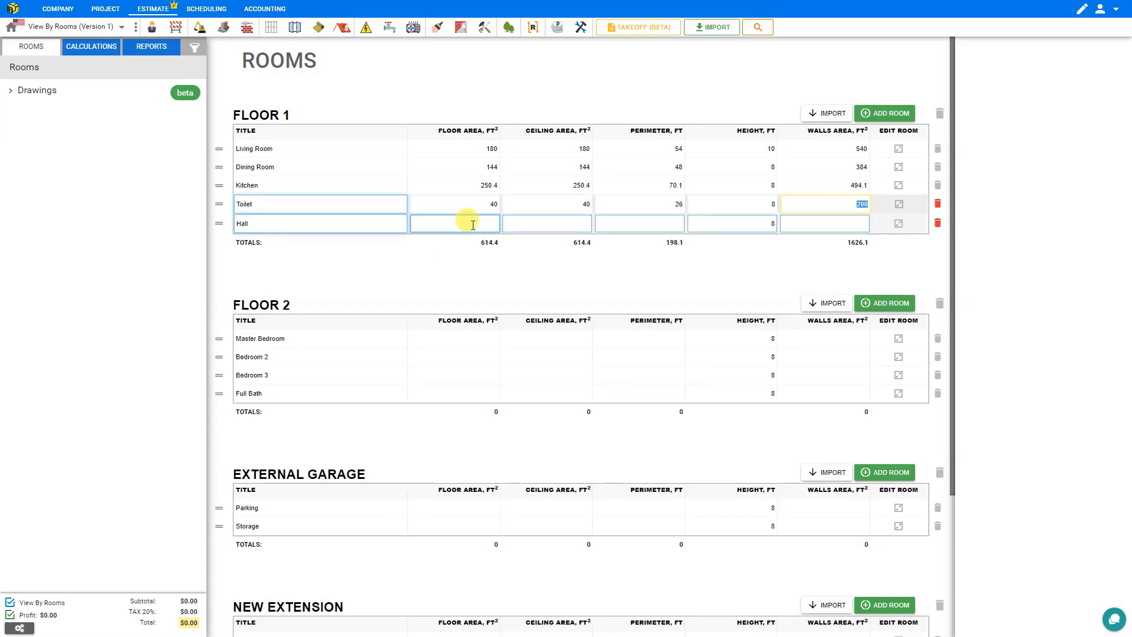
Step: Enter the Hall's floor area 100 and perimeter 50, then start Bedroom 2 and go to Calculations
{"action": "left_click", "coordinate": [473, 224]}
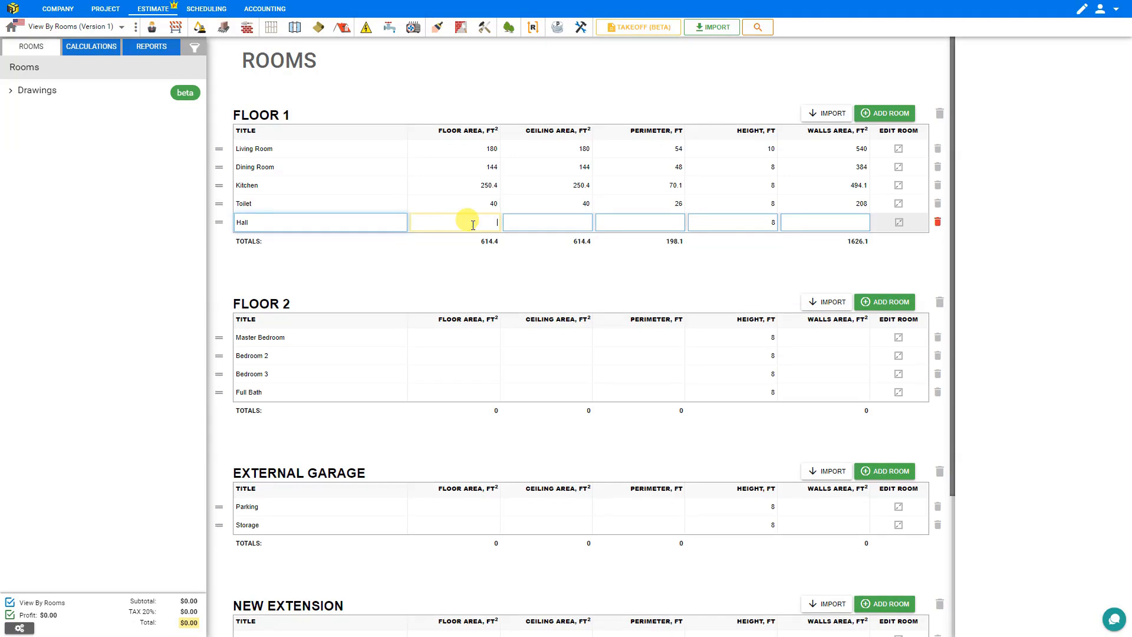
{"action": "type", "text": "100"}
{"action": "left_click", "coordinate": [557, 221]}
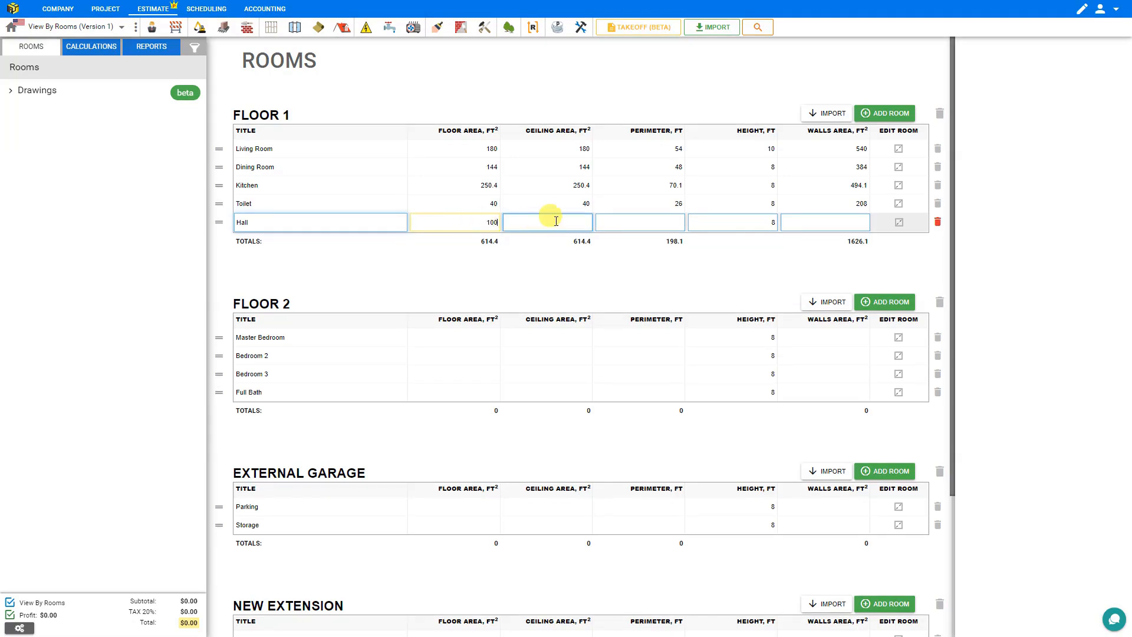
{"action": "left_click", "coordinate": [642, 221]}
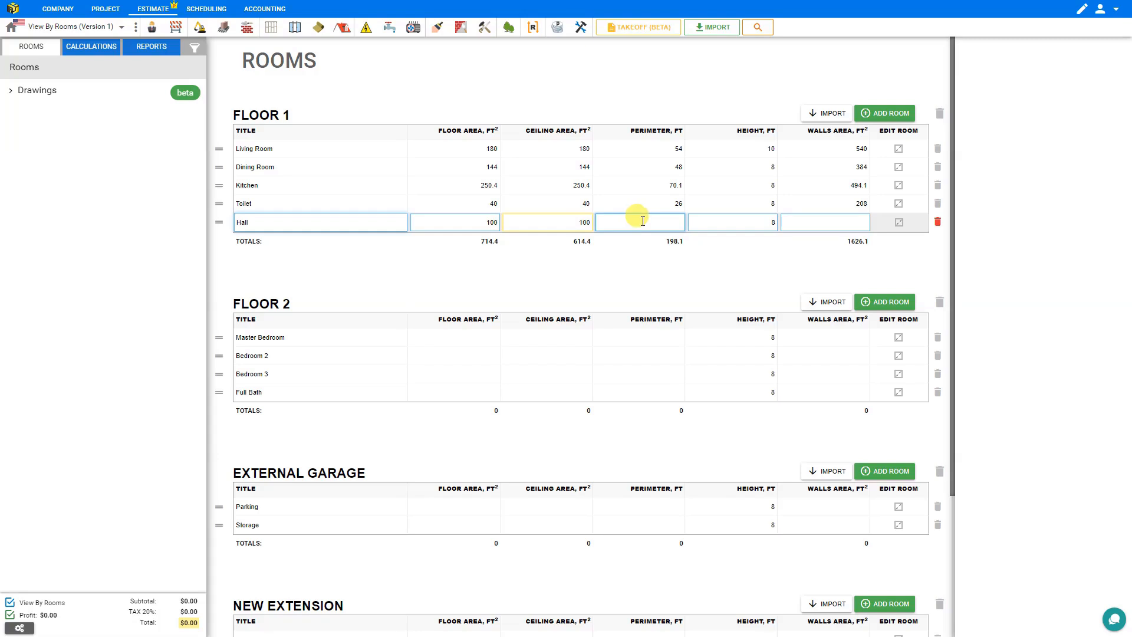
{"action": "type", "text": "50"}
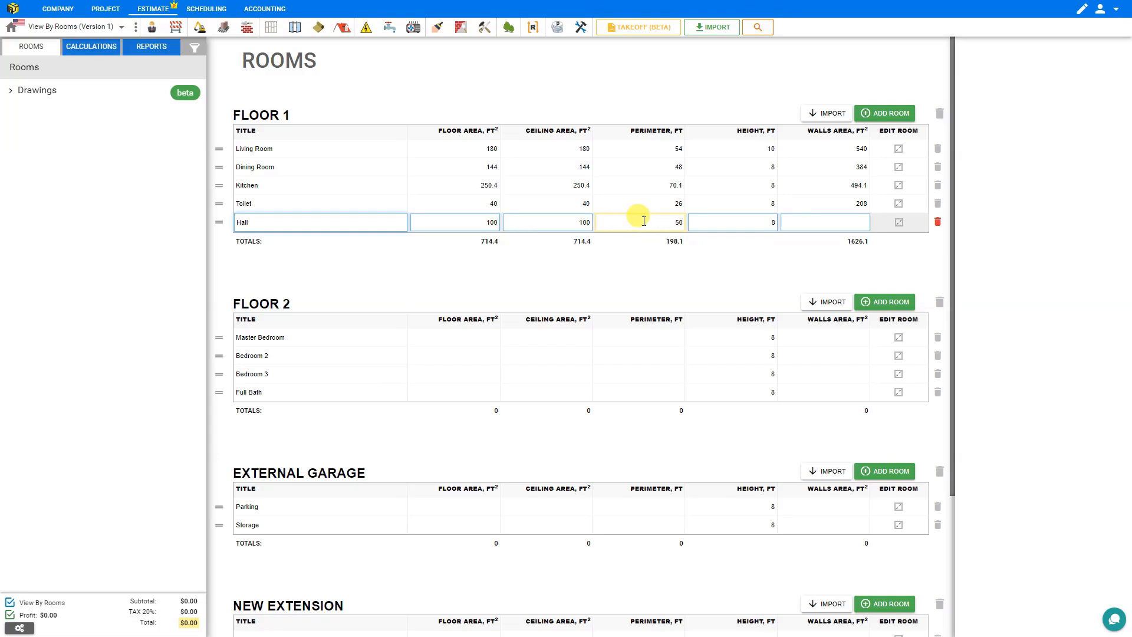
{"action": "left_click", "coordinate": [848, 221]}
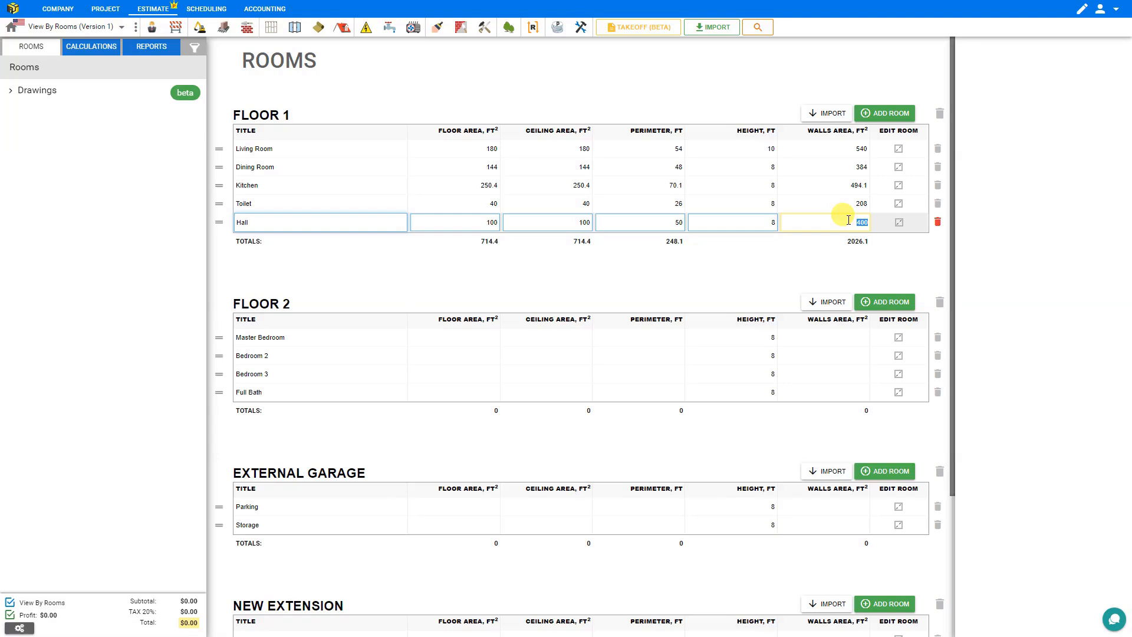
{"action": "scroll", "coordinate": [472, 228], "scroll_direction": "down", "scroll_amount": 2}
{"action": "left_click", "coordinate": [465, 236]}
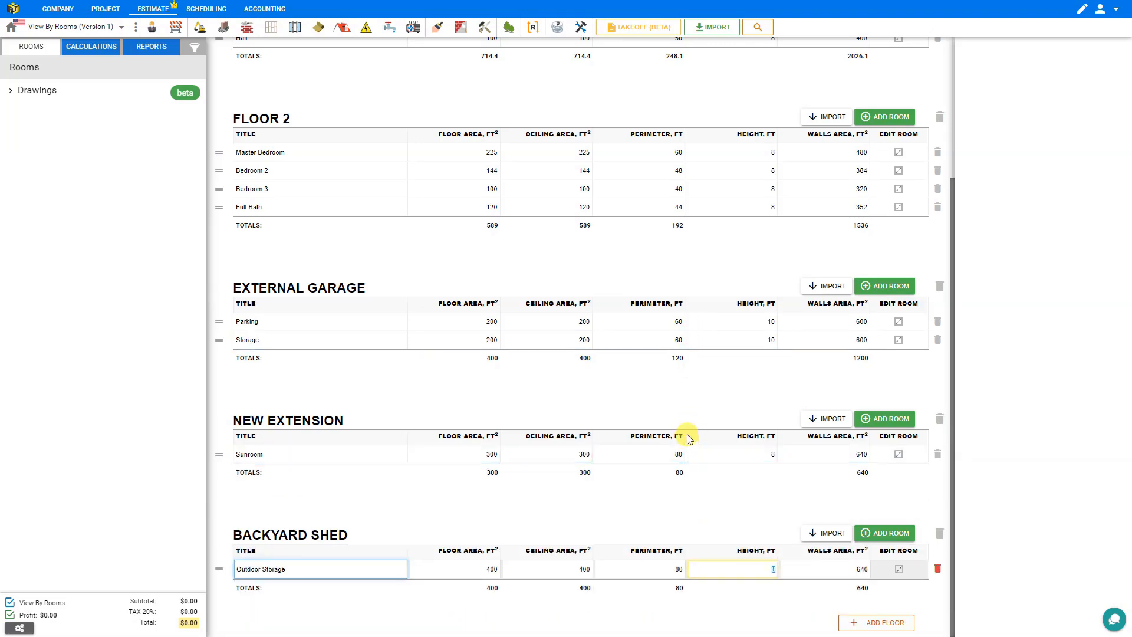
{"action": "left_click", "coordinate": [93, 48]}
Step: Collapse the general Flooring group and create a Tile flooring module located in the Kitchen
{"action": "left_click", "coordinate": [10, 86]}
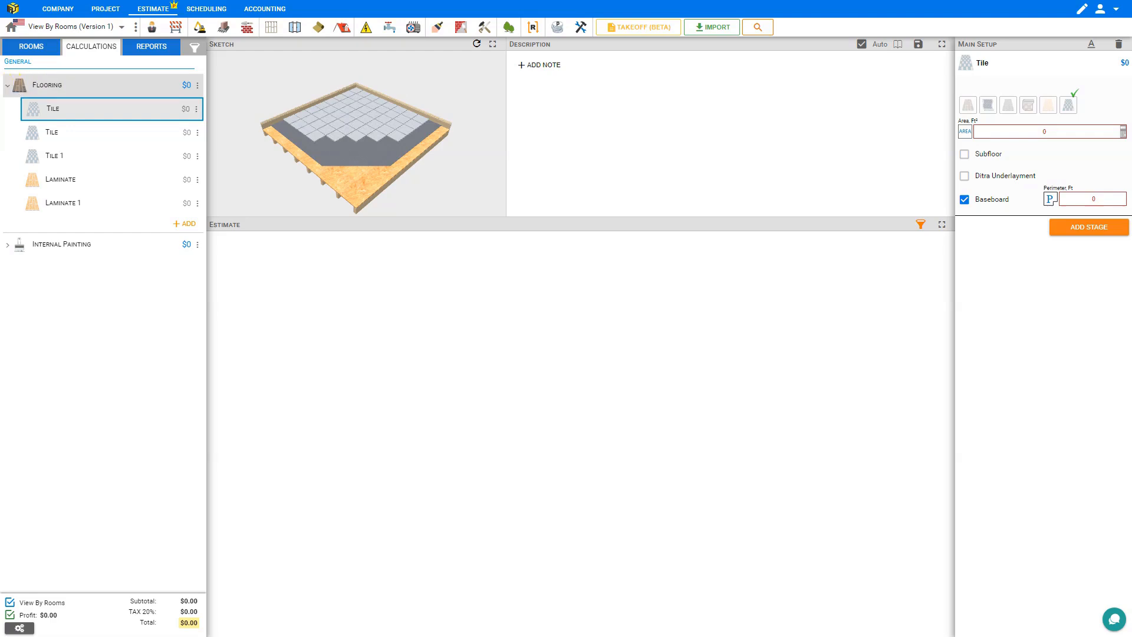
{"action": "left_click", "coordinate": [8, 88]}
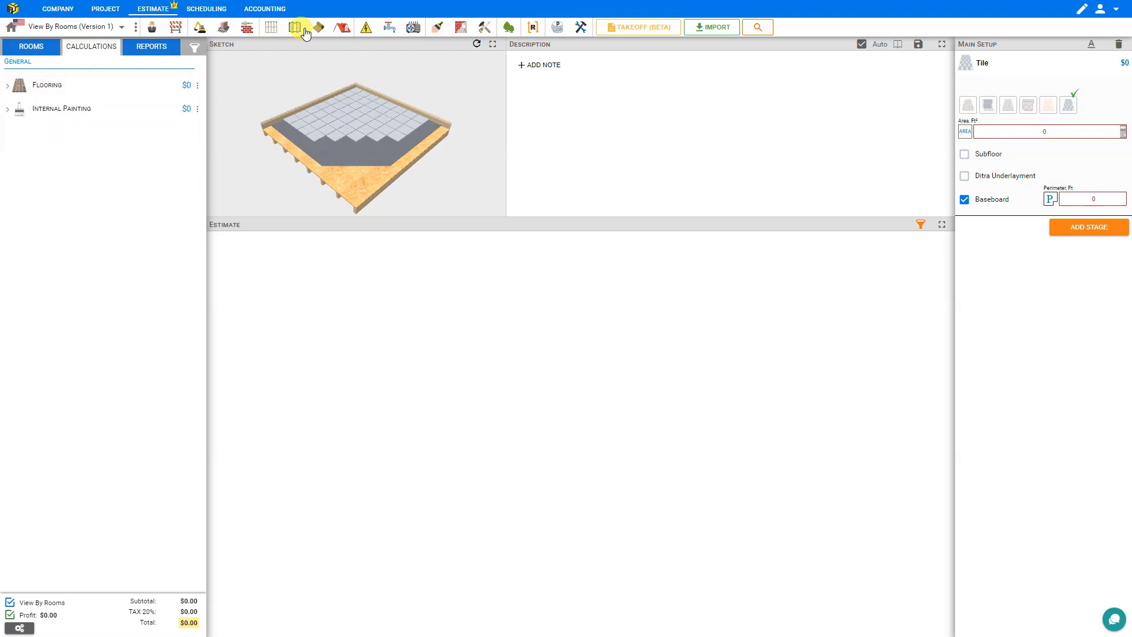
{"action": "left_click", "coordinate": [437, 30]}
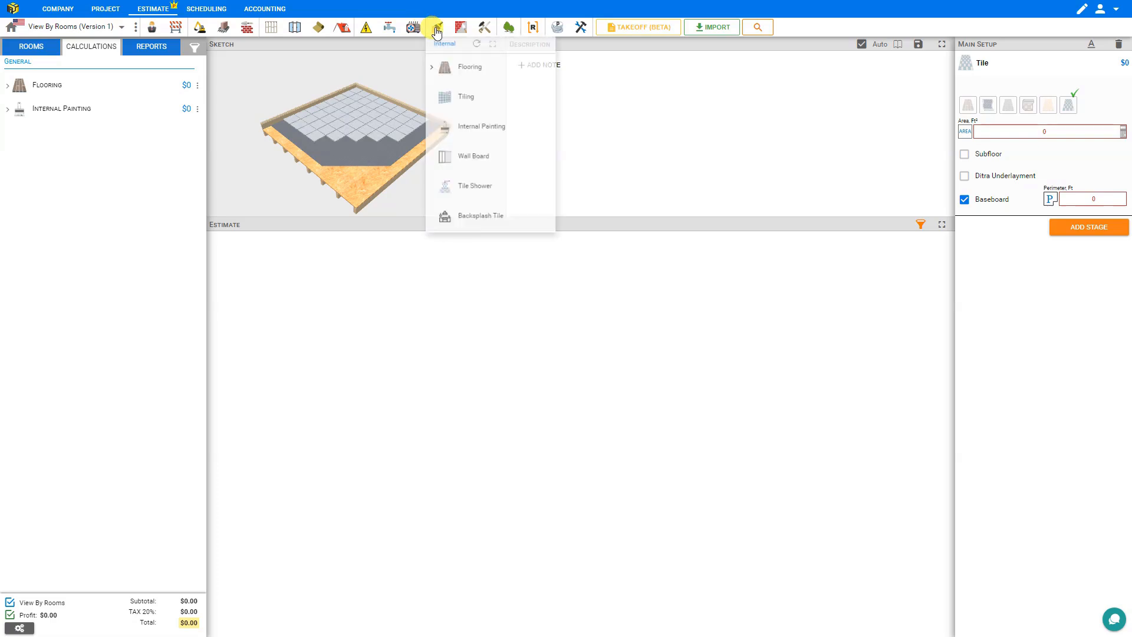
{"action": "left_click", "coordinate": [437, 73]}
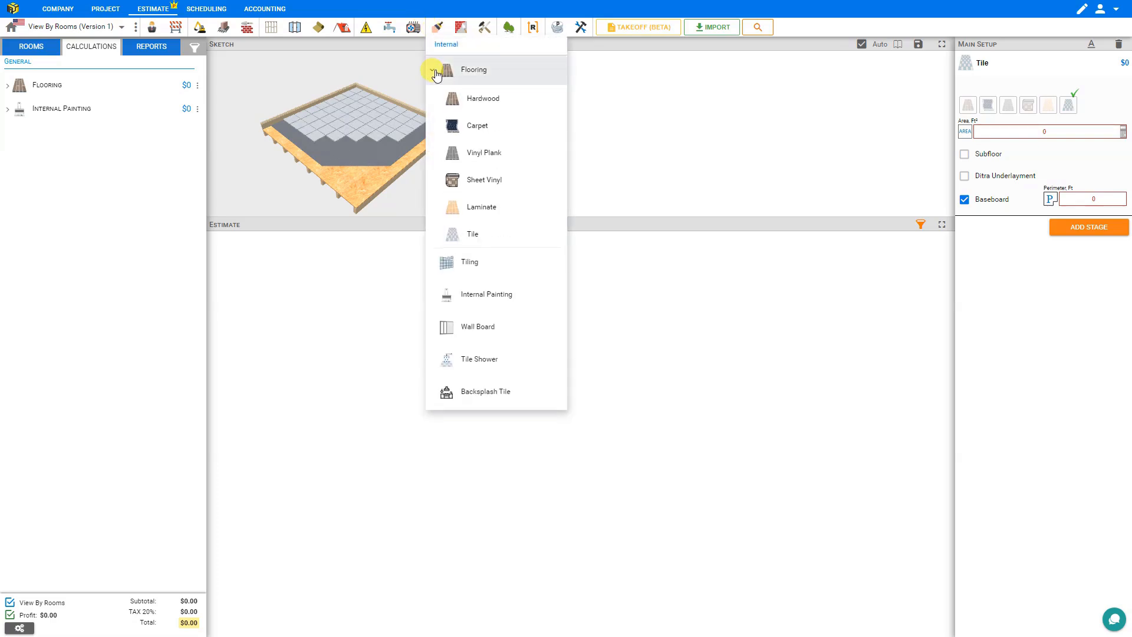
{"action": "left_click", "coordinate": [469, 236]}
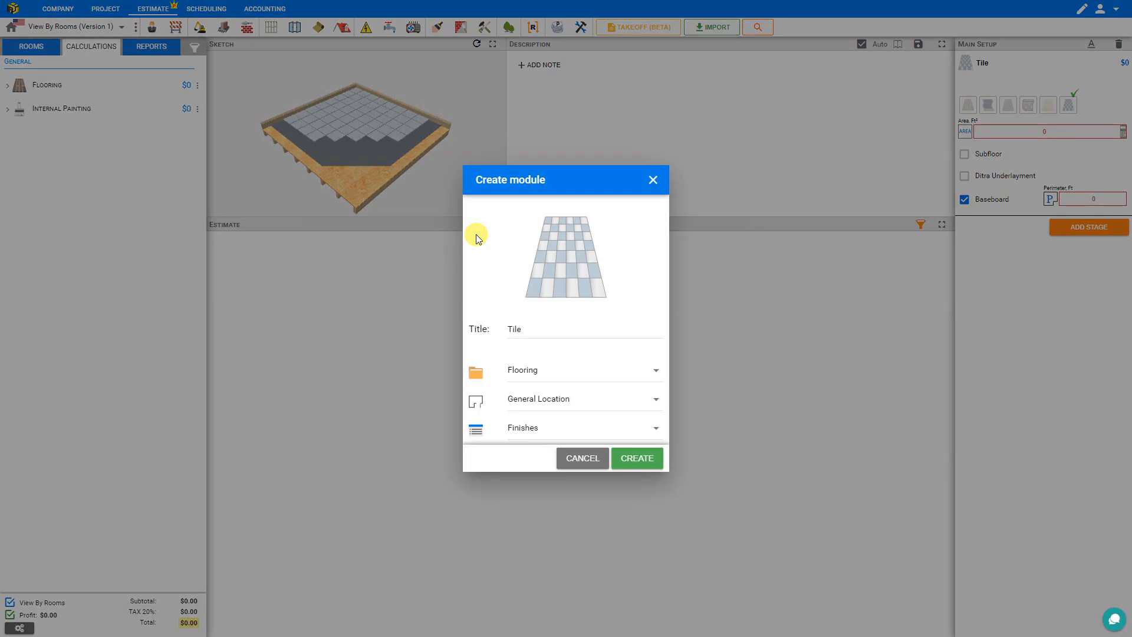
{"action": "left_click", "coordinate": [547, 404]}
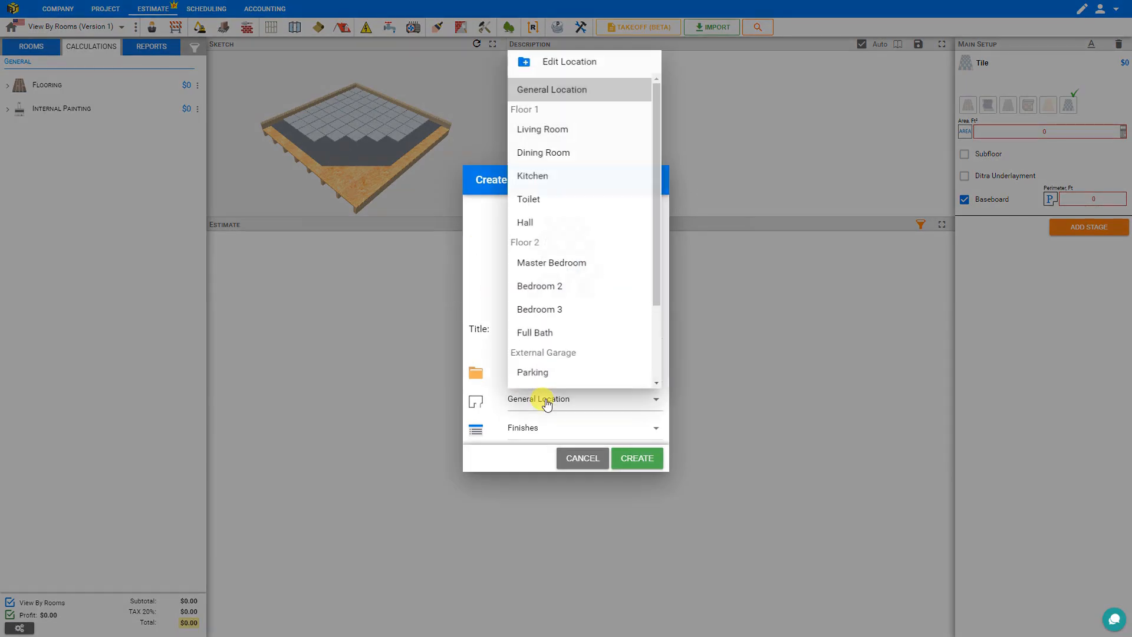
{"action": "left_click", "coordinate": [522, 176]}
{"action": "left_click", "coordinate": [632, 465]}
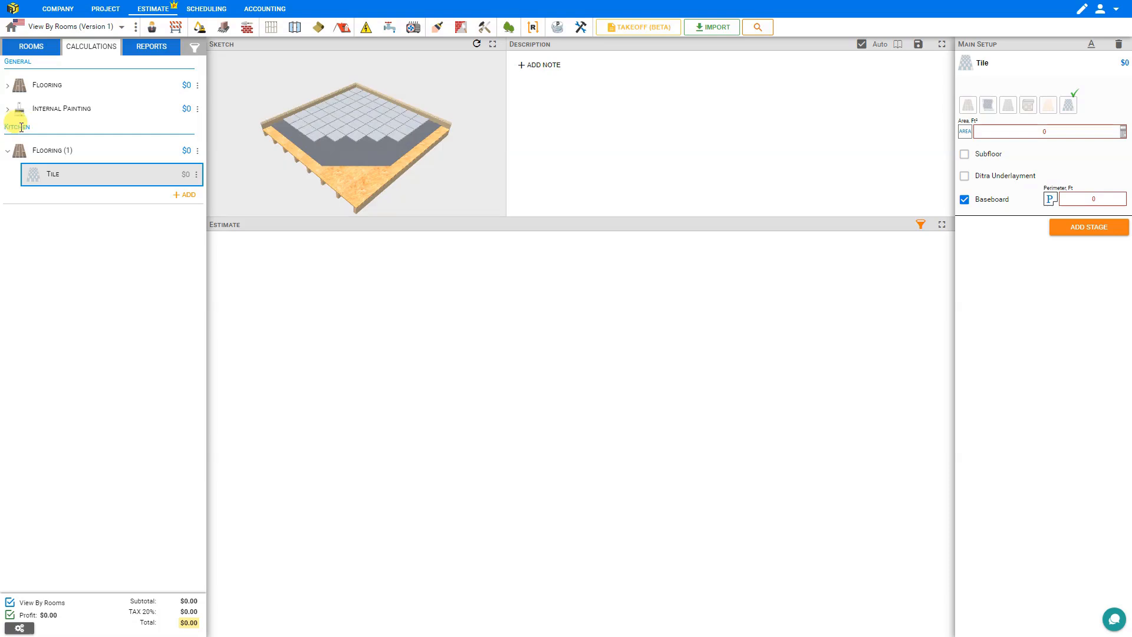
{"action": "left_click", "coordinate": [437, 27]}
Step: Create a Tile flooring module for the Toilet
{"action": "left_click", "coordinate": [445, 71]}
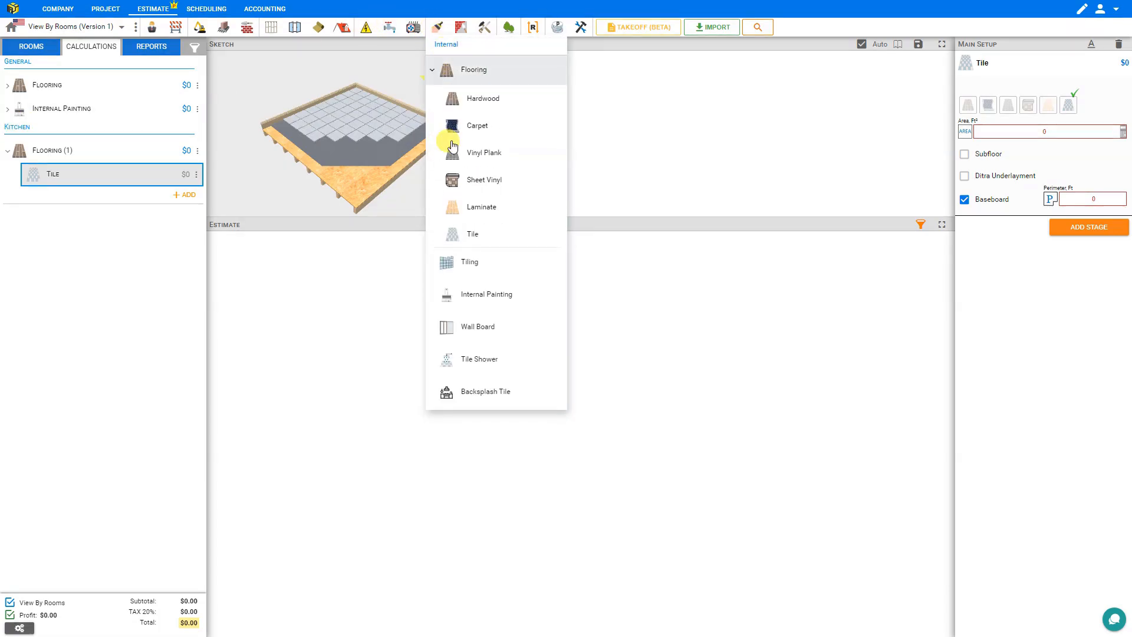
{"action": "left_click", "coordinate": [479, 234]}
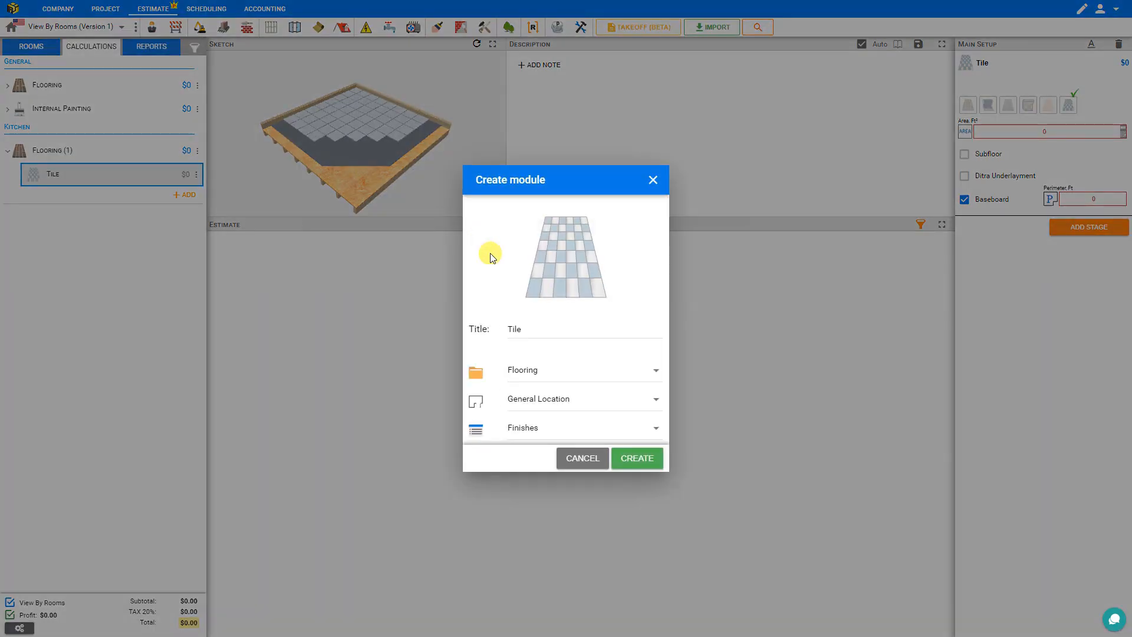
{"action": "left_click", "coordinate": [558, 406]}
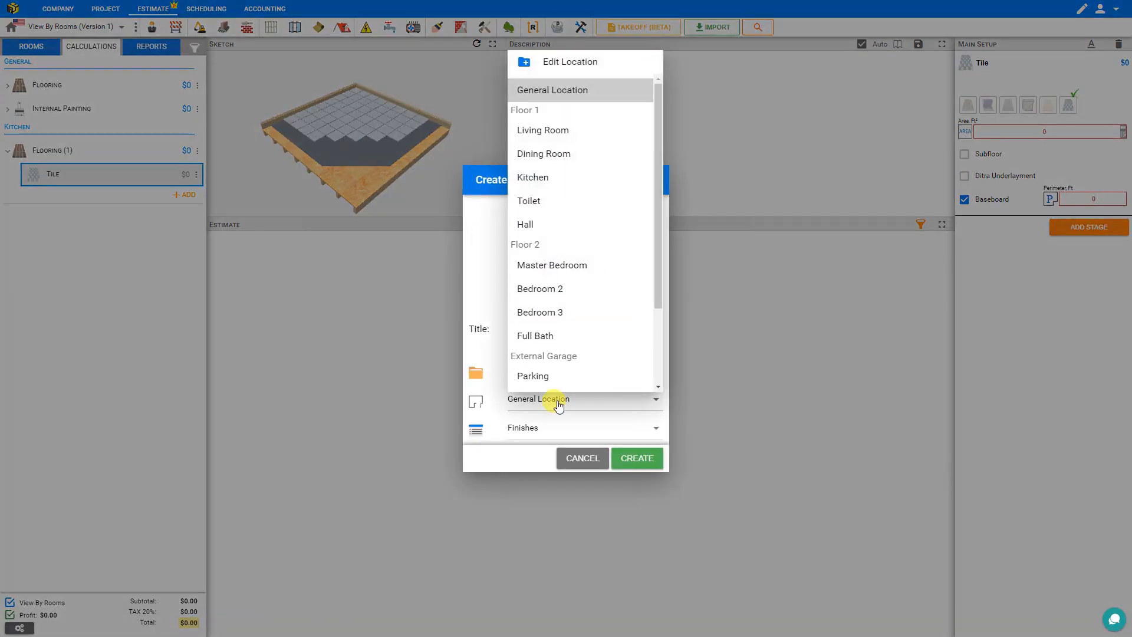
{"action": "left_click", "coordinate": [531, 202]}
{"action": "left_click", "coordinate": [638, 459]}
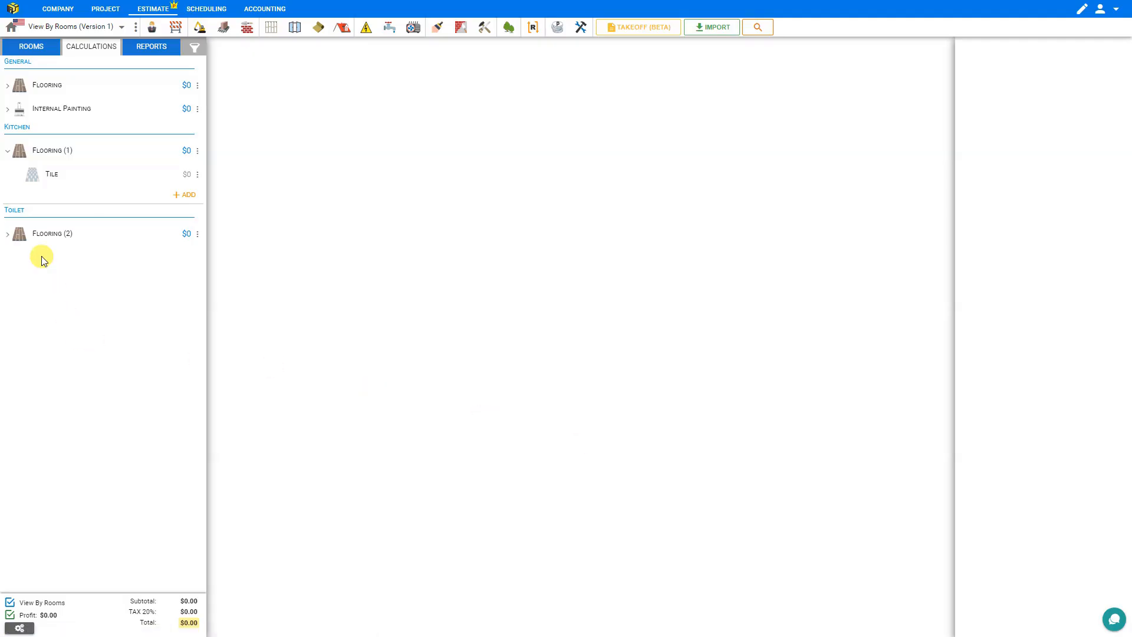
{"action": "left_click", "coordinate": [27, 234]}
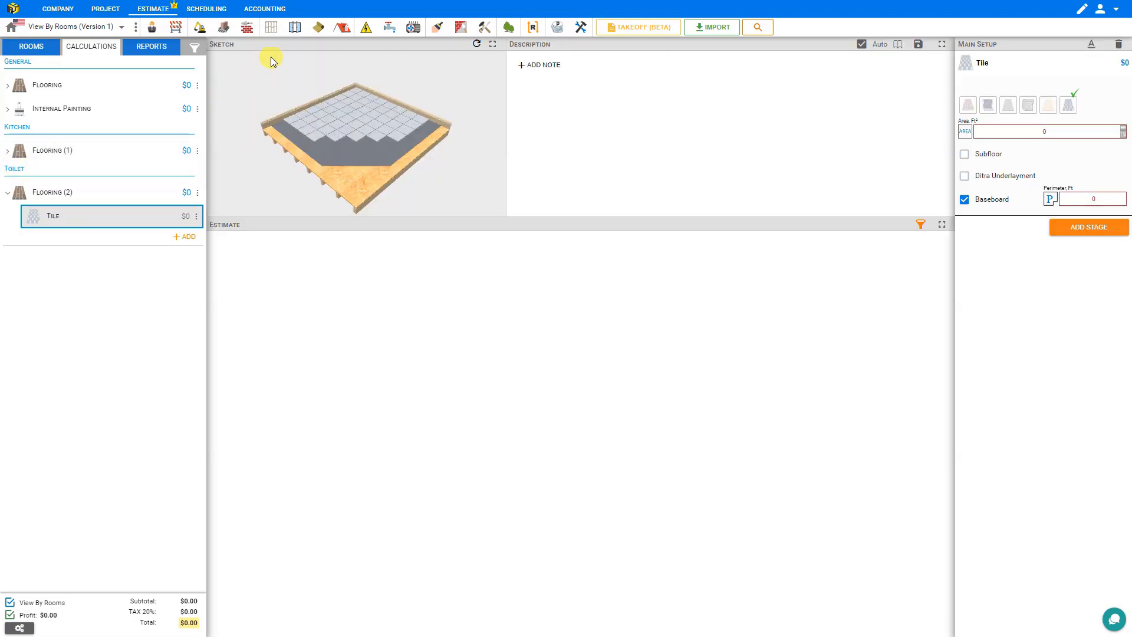
Step: Create a Tile flooring module for the Full Bath
{"action": "left_click", "coordinate": [438, 28]}
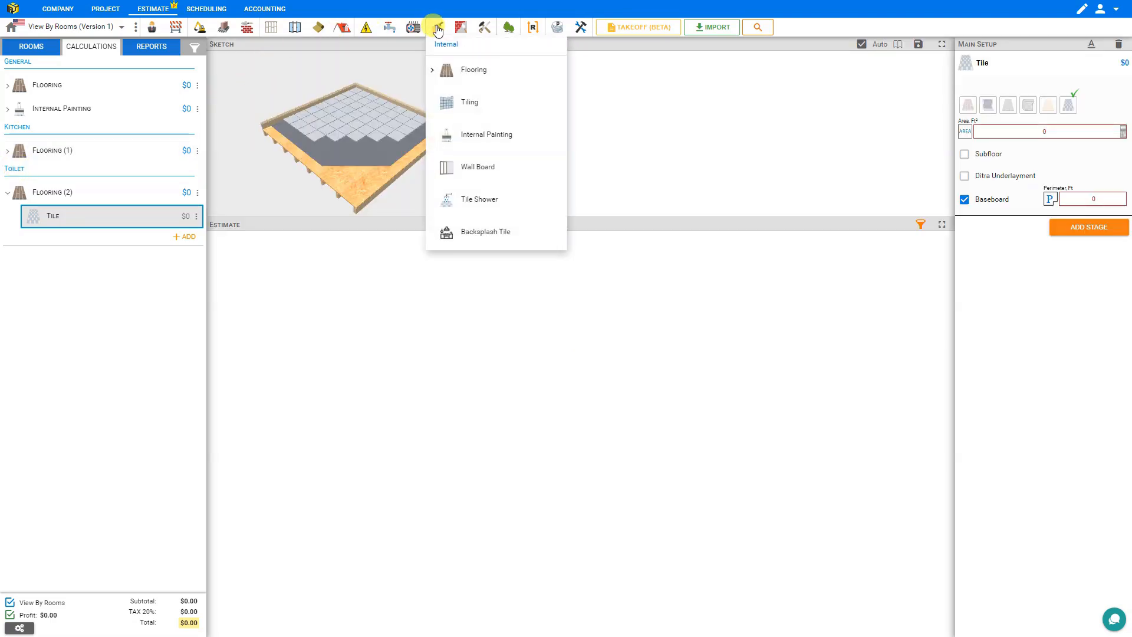
{"action": "left_click", "coordinate": [433, 70]}
{"action": "left_click", "coordinate": [460, 181]}
{"action": "left_click", "coordinate": [472, 234]}
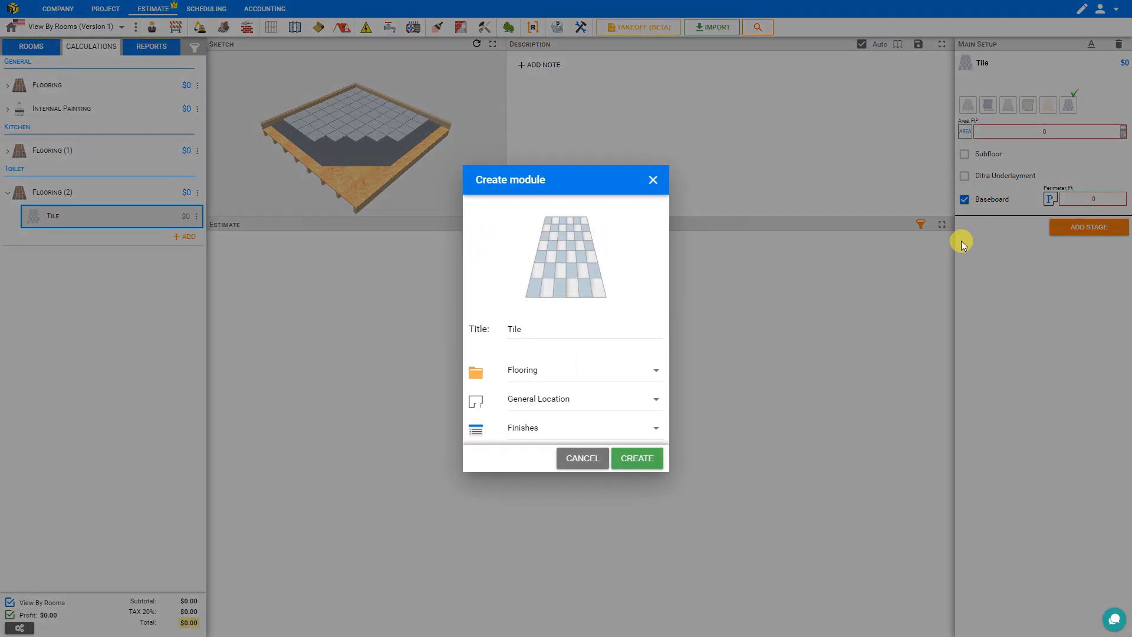
{"action": "left_click", "coordinate": [556, 399]}
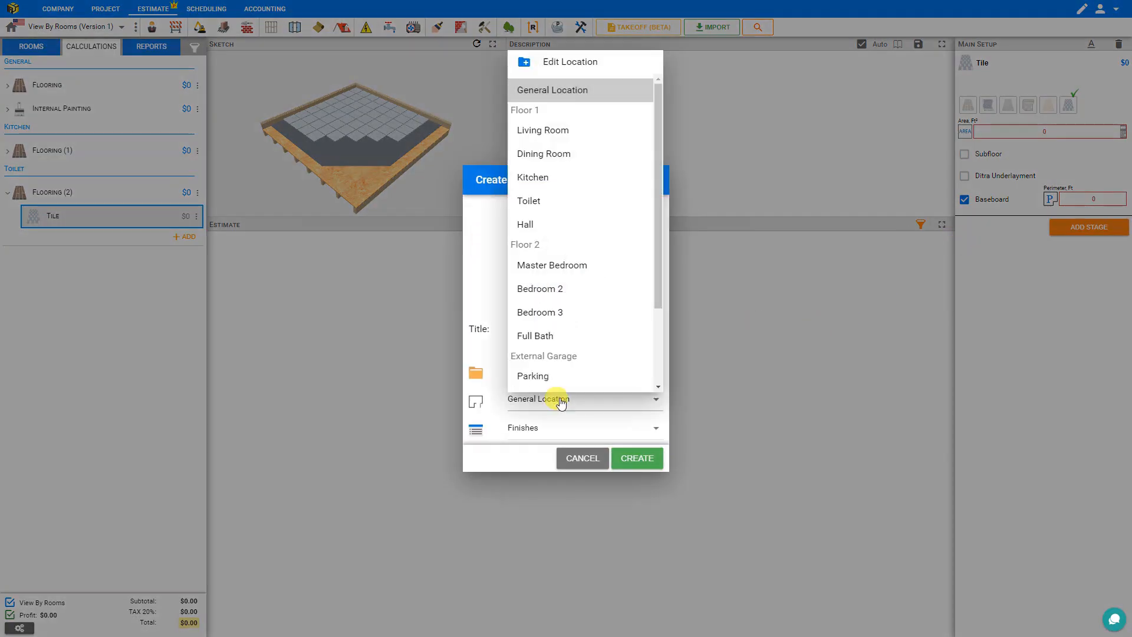
{"action": "left_click", "coordinate": [546, 338]}
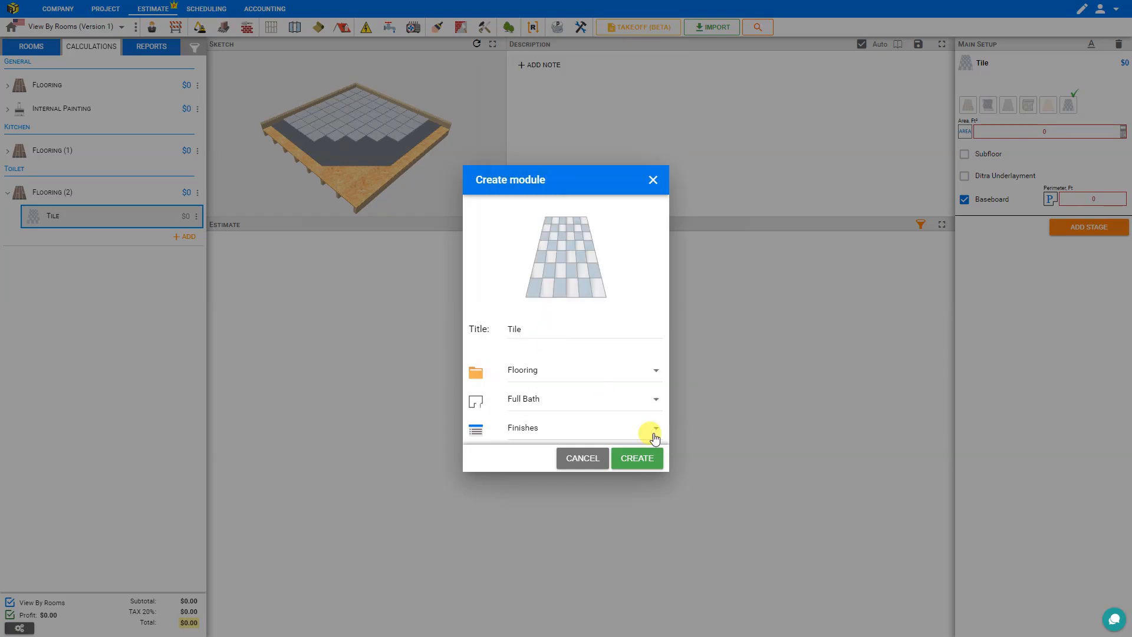
{"action": "left_click", "coordinate": [636, 463]}
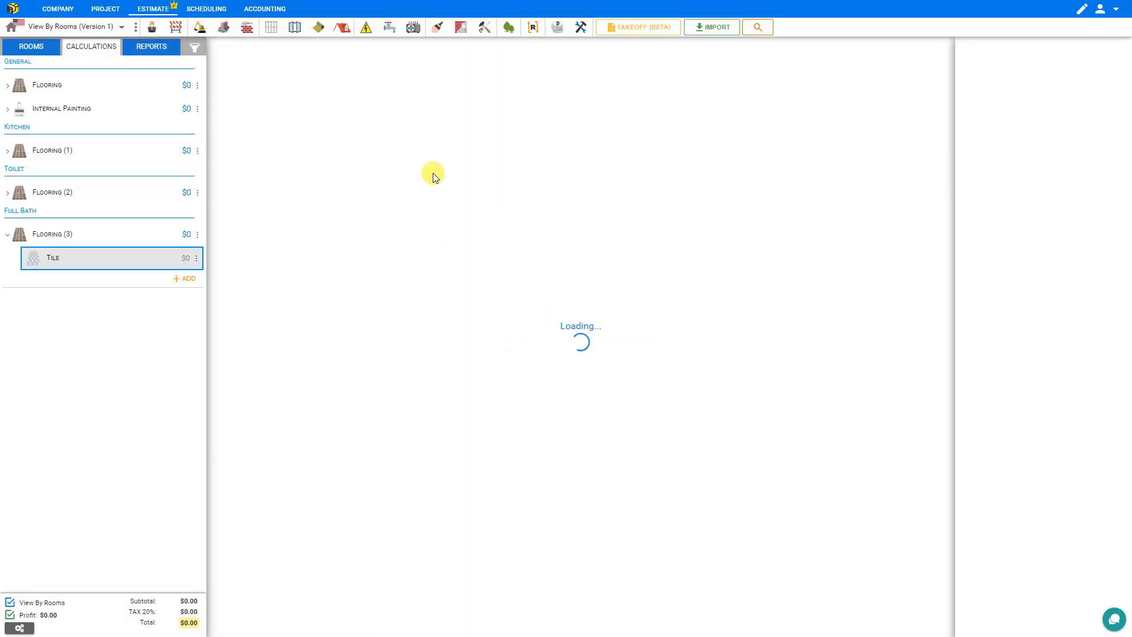
Step: Create a Laminate flooring module for the Living Room
{"action": "left_click", "coordinate": [436, 30]}
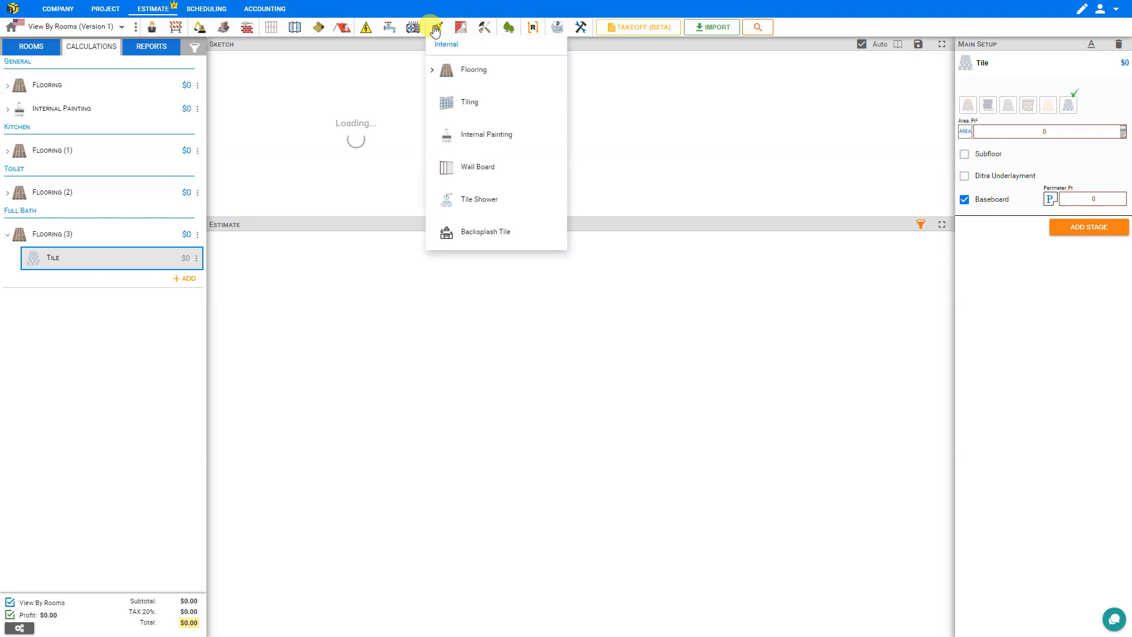
{"action": "left_click", "coordinate": [436, 70]}
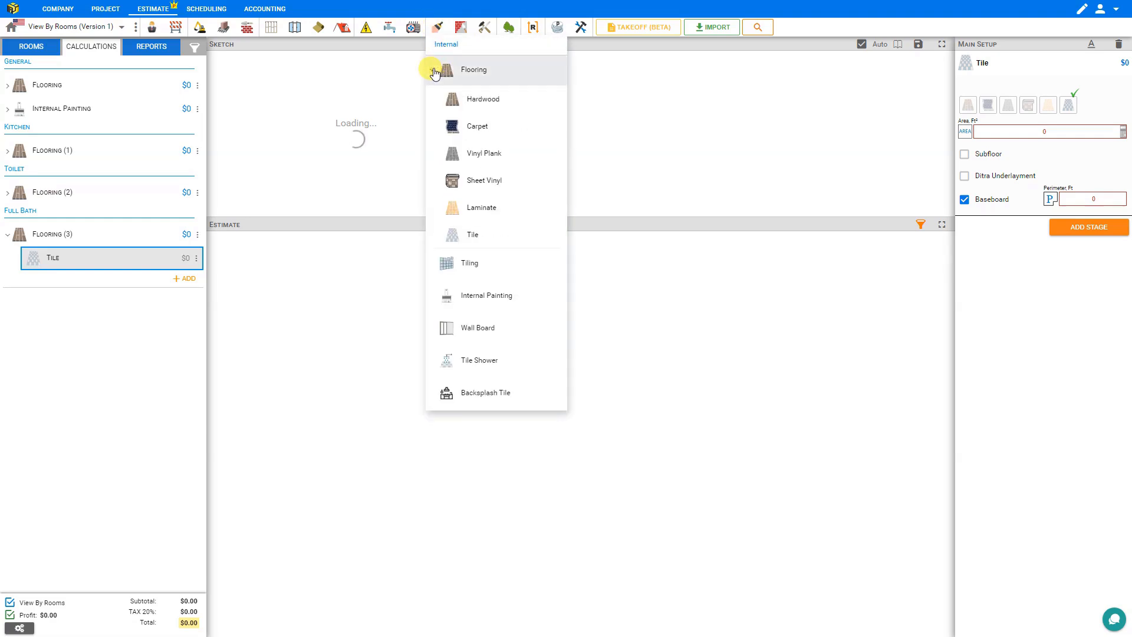
{"action": "left_click", "coordinate": [470, 206]}
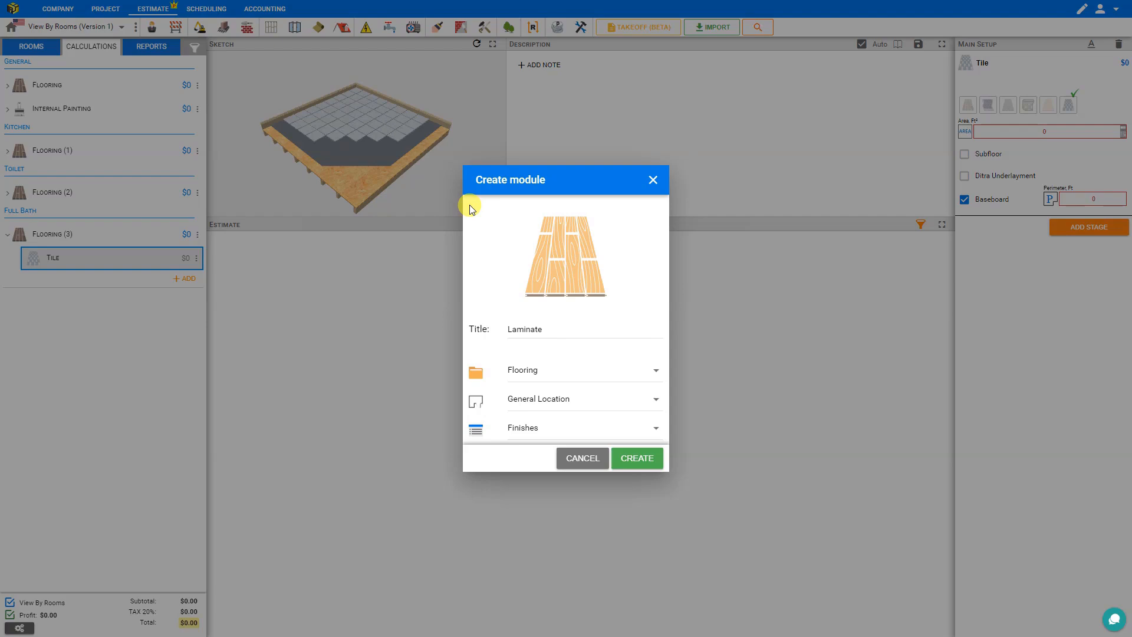
{"action": "left_click", "coordinate": [563, 405]}
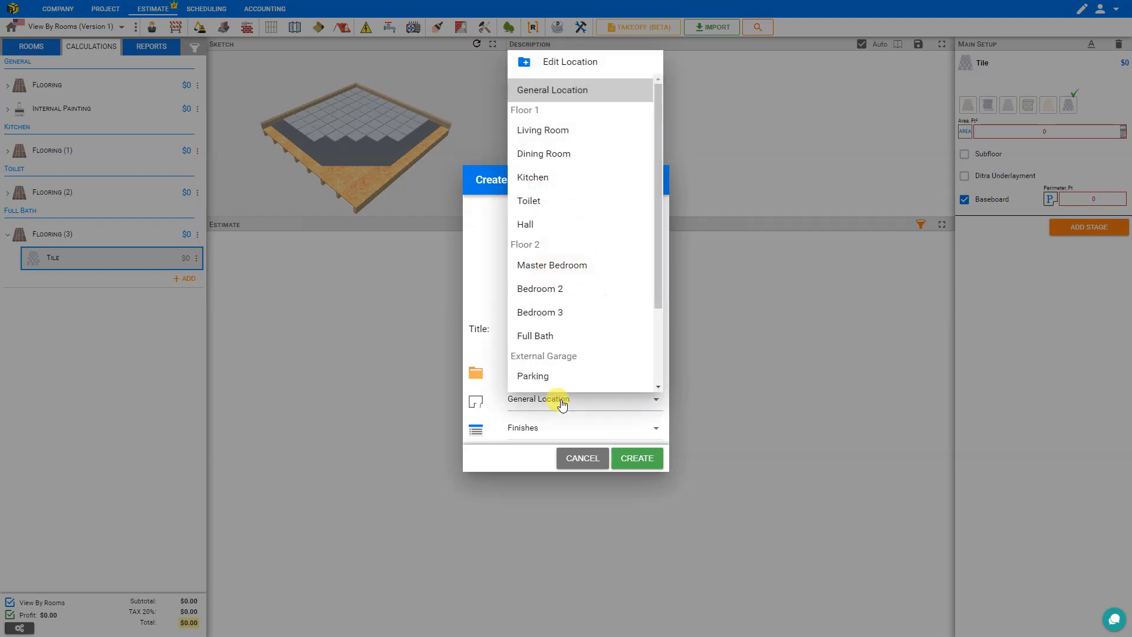
{"action": "left_click", "coordinate": [554, 135]}
{"action": "left_click", "coordinate": [646, 459]}
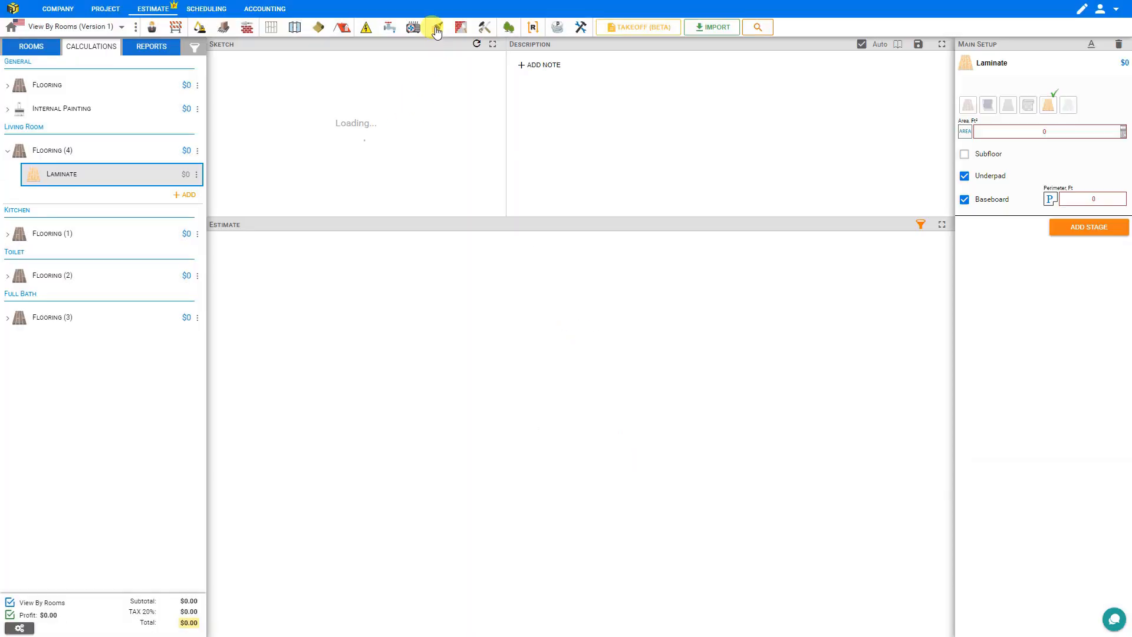
Step: Create a Laminate flooring module for the Master Bedroom, then choose Internal Painting for a new module
{"action": "left_click", "coordinate": [437, 27]}
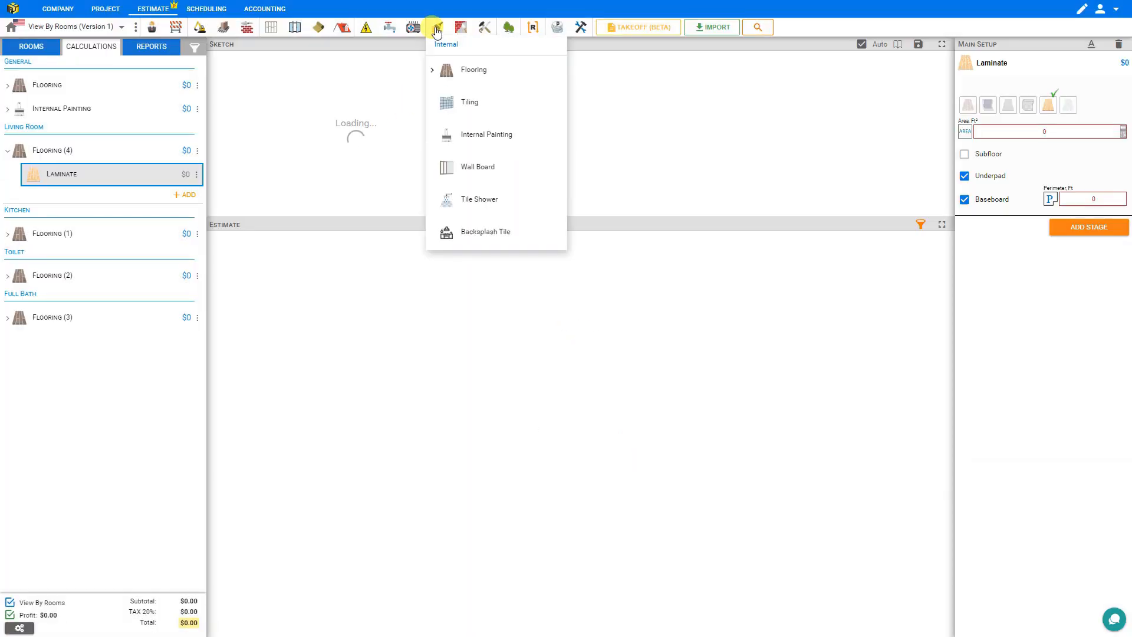
{"action": "left_click", "coordinate": [439, 69]}
{"action": "left_click", "coordinate": [473, 207]}
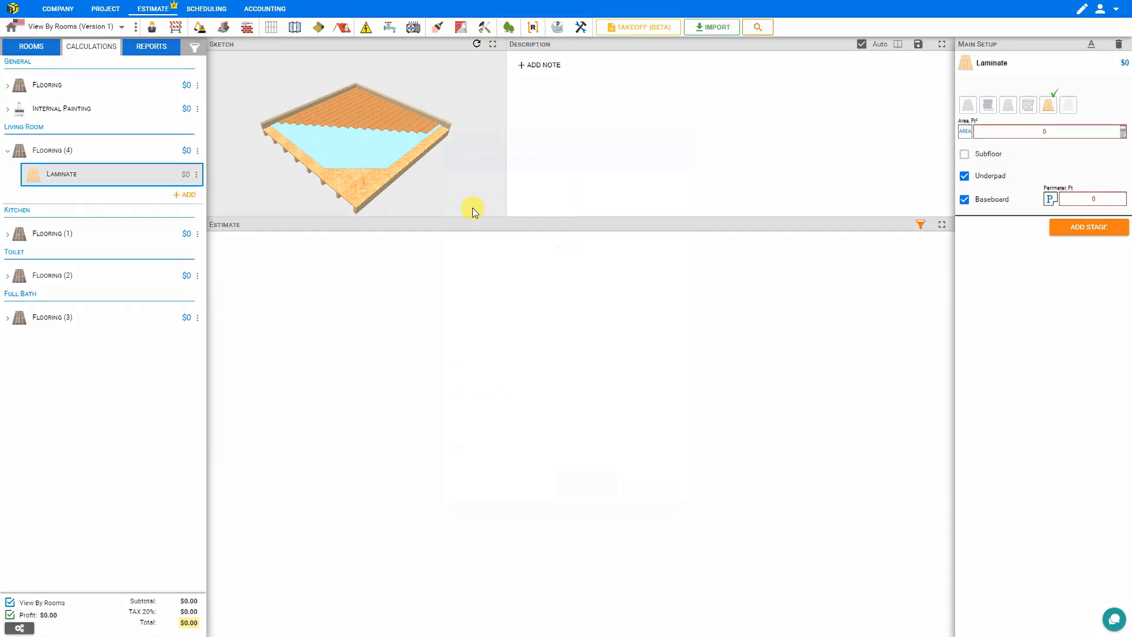
{"action": "left_click", "coordinate": [575, 401]}
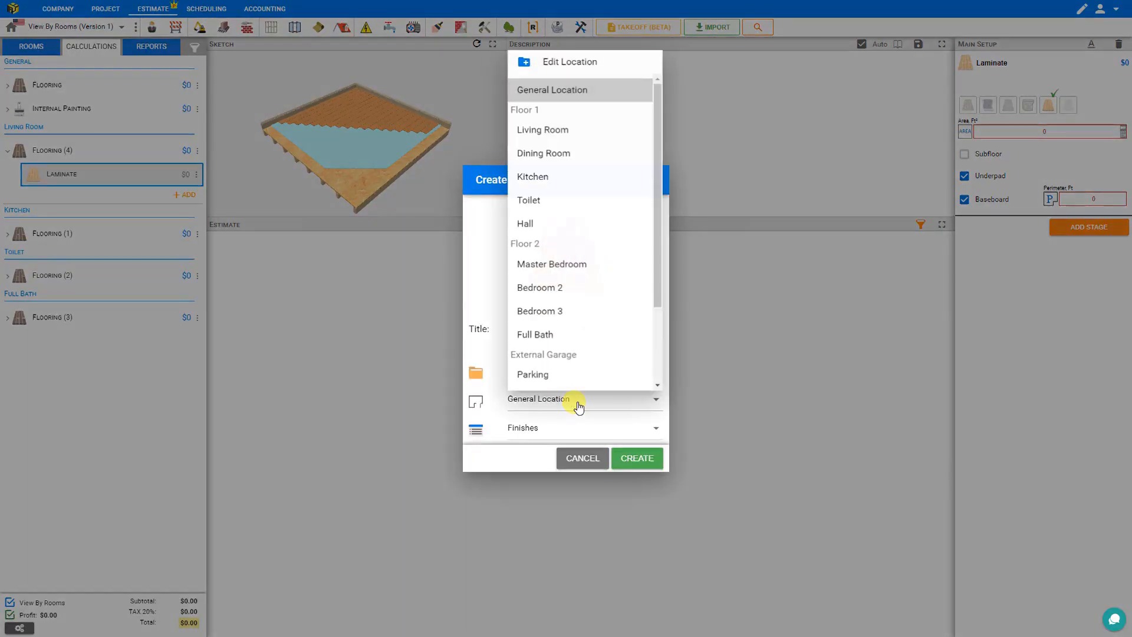
{"action": "left_click", "coordinate": [563, 265]}
{"action": "left_click", "coordinate": [638, 459]}
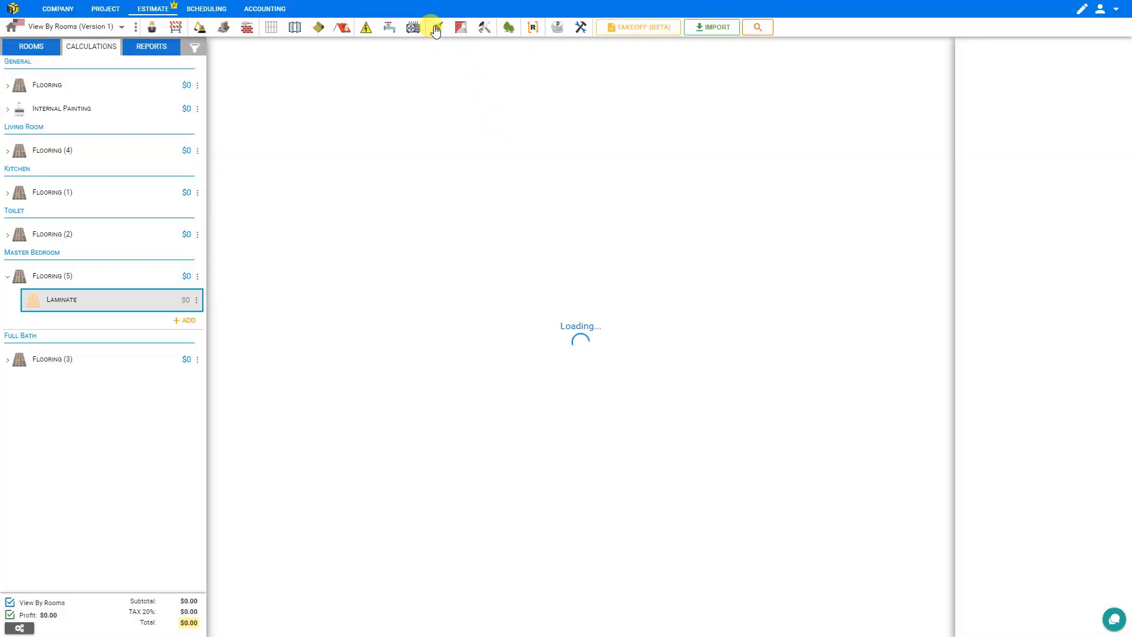
{"action": "left_click", "coordinate": [437, 30]}
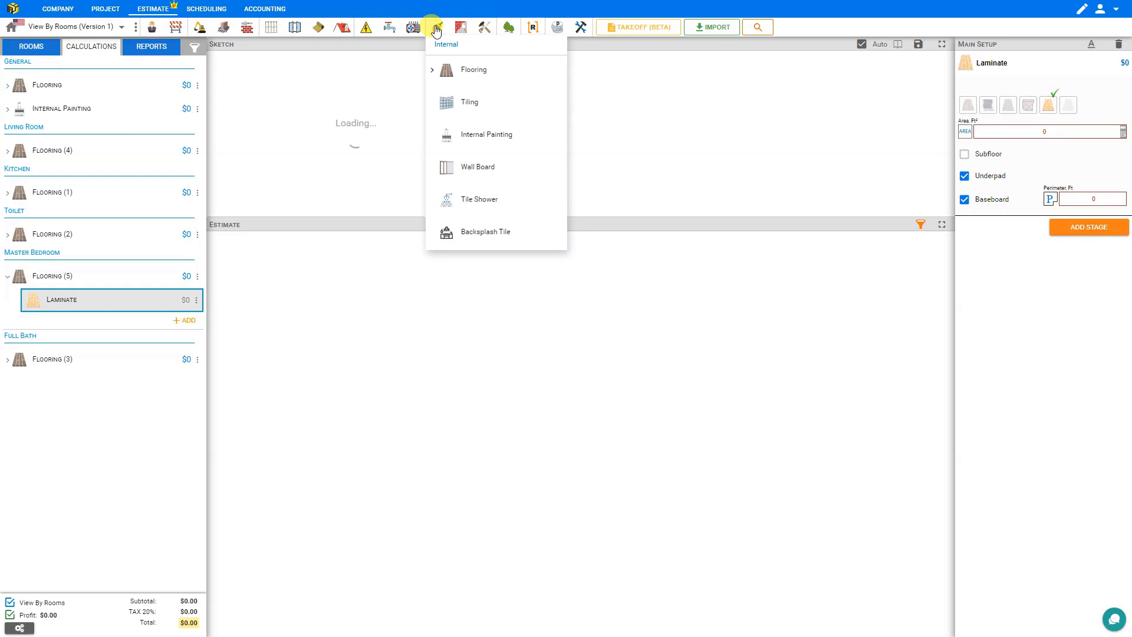
{"action": "left_click", "coordinate": [467, 134]}
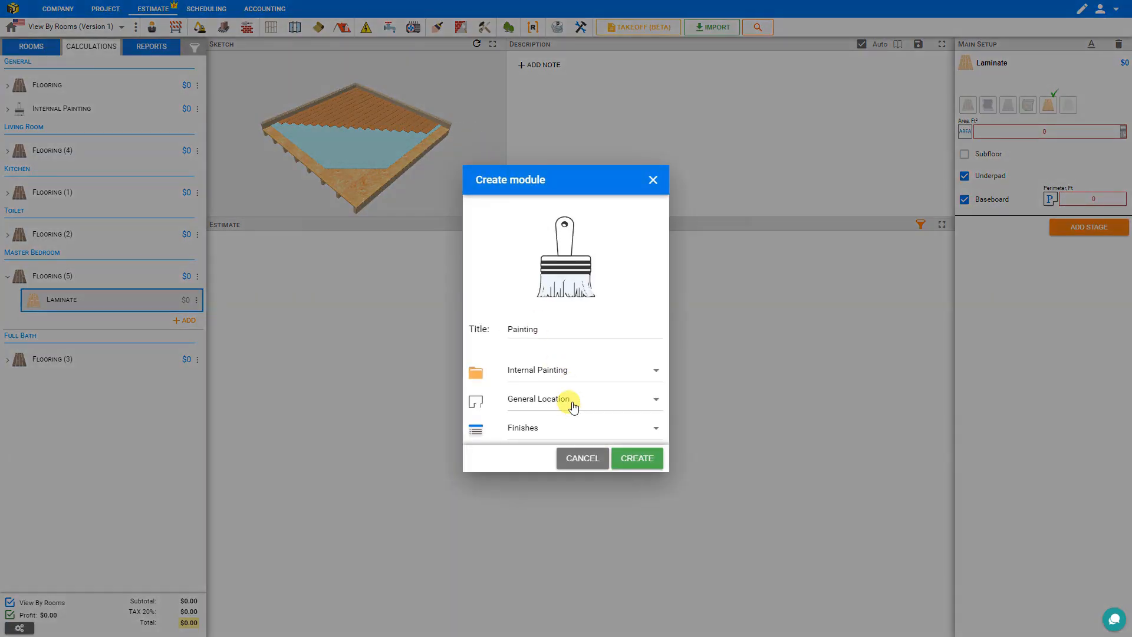
Step: Create the Internal Painting module for the Sunroom, then toggle View By Rooms off and back on
{"action": "left_click", "coordinate": [572, 404]}
{"action": "scroll", "coordinate": [587, 339], "scroll_direction": "down", "scroll_amount": 3}
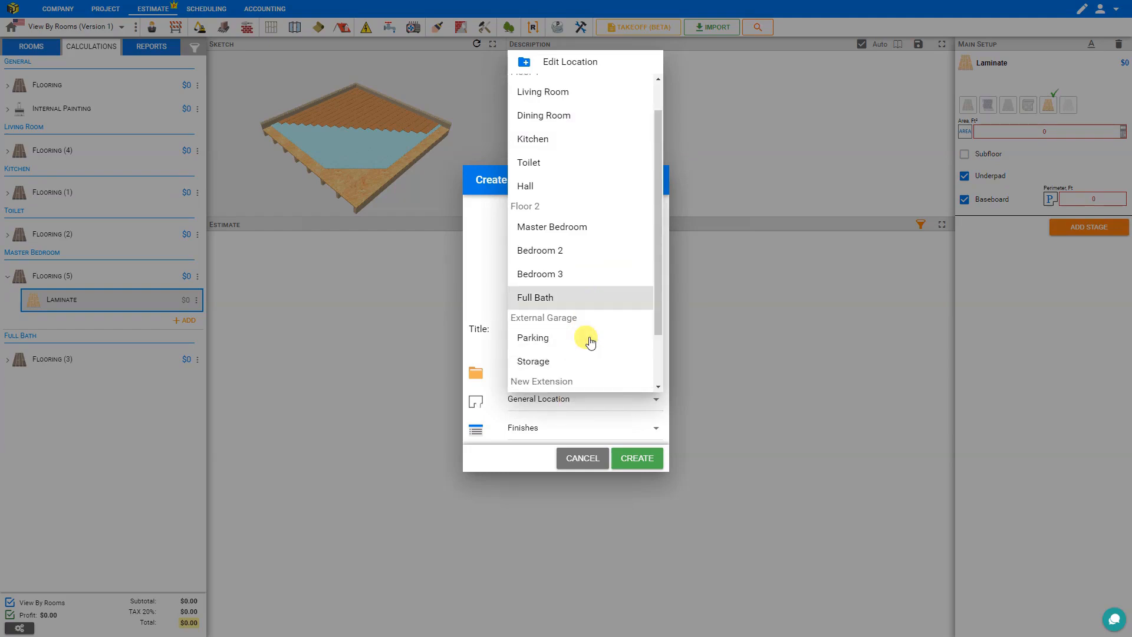
{"action": "left_click", "coordinate": [542, 335]}
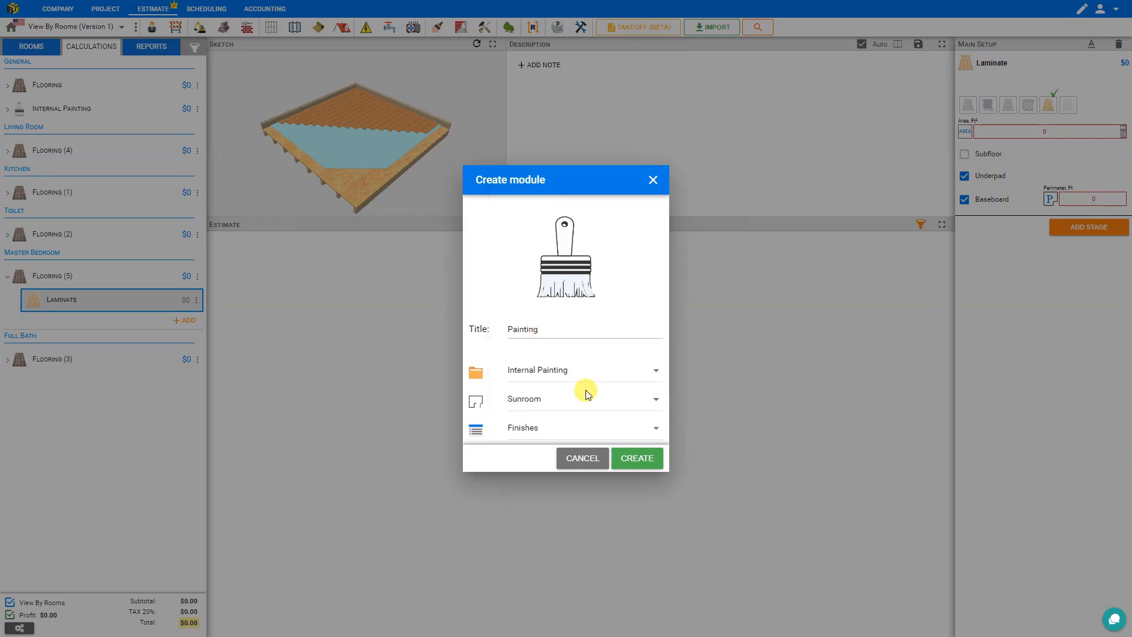
{"action": "left_click", "coordinate": [638, 458]}
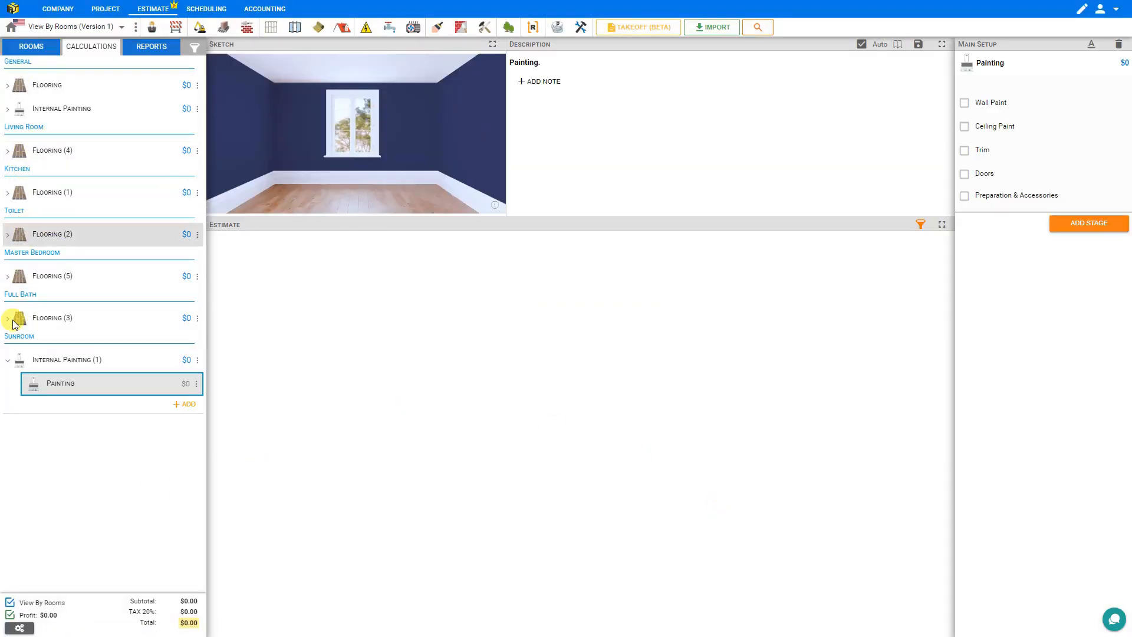
{"action": "left_click", "coordinate": [11, 604]}
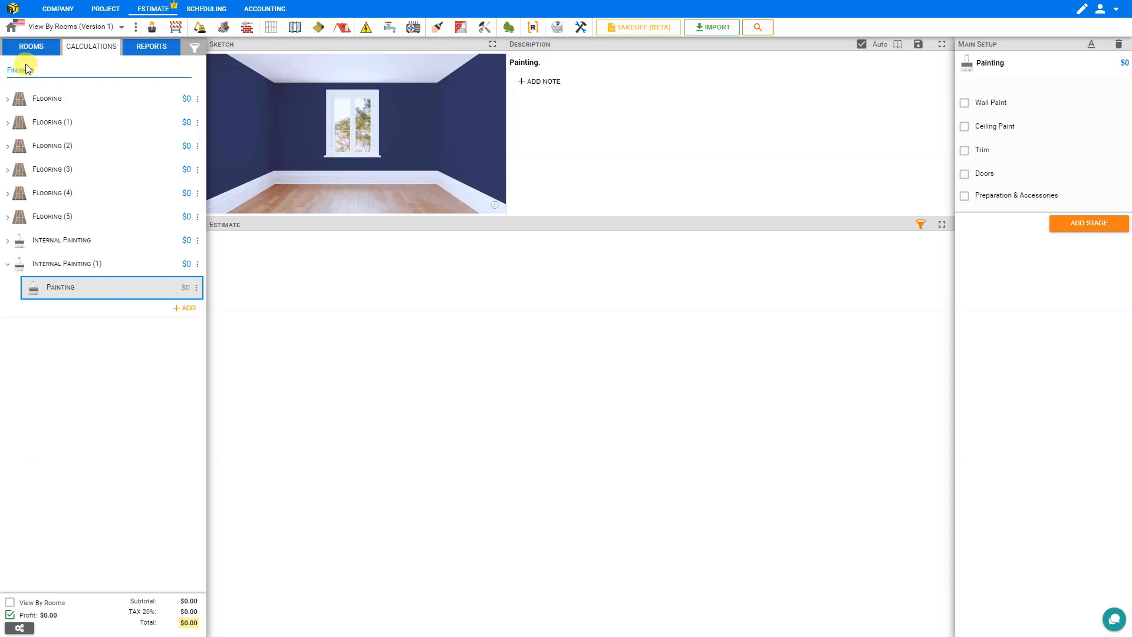
{"action": "left_click", "coordinate": [9, 604]}
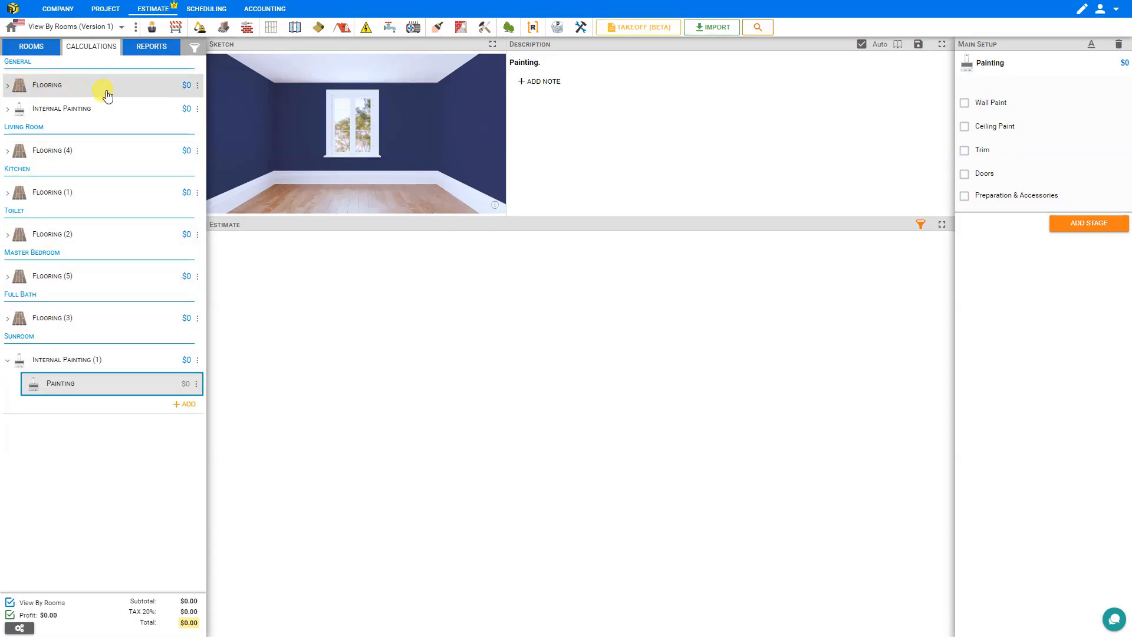
Step: Delete the Flooring and Internal Painting folders under General, confirming each deletion
{"action": "left_click", "coordinate": [197, 86]}
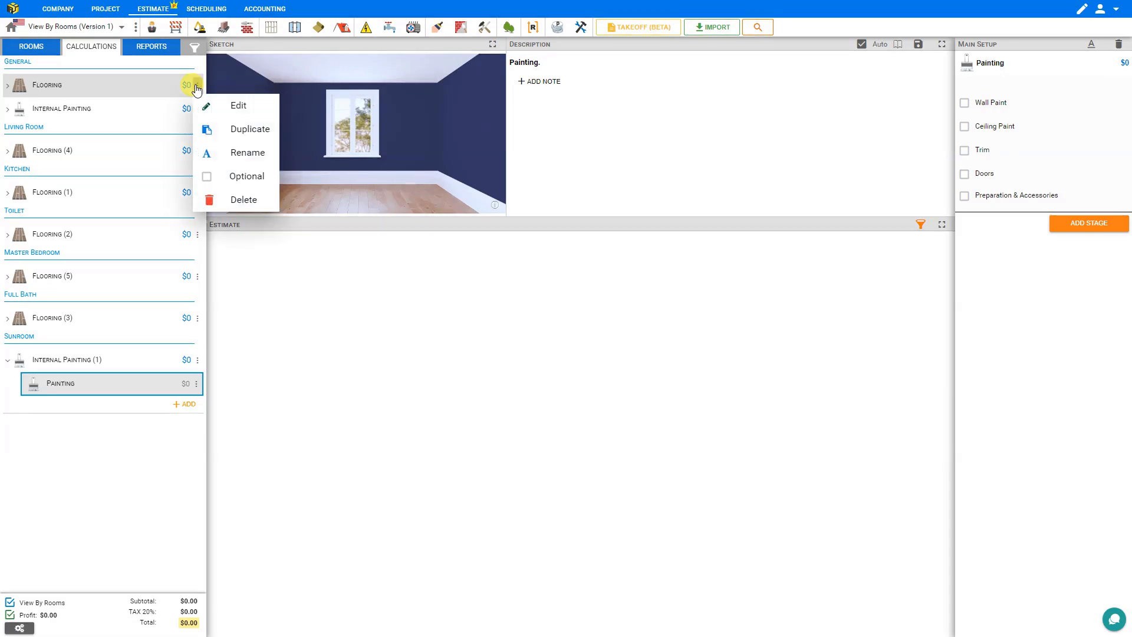
{"action": "left_click", "coordinate": [242, 200]}
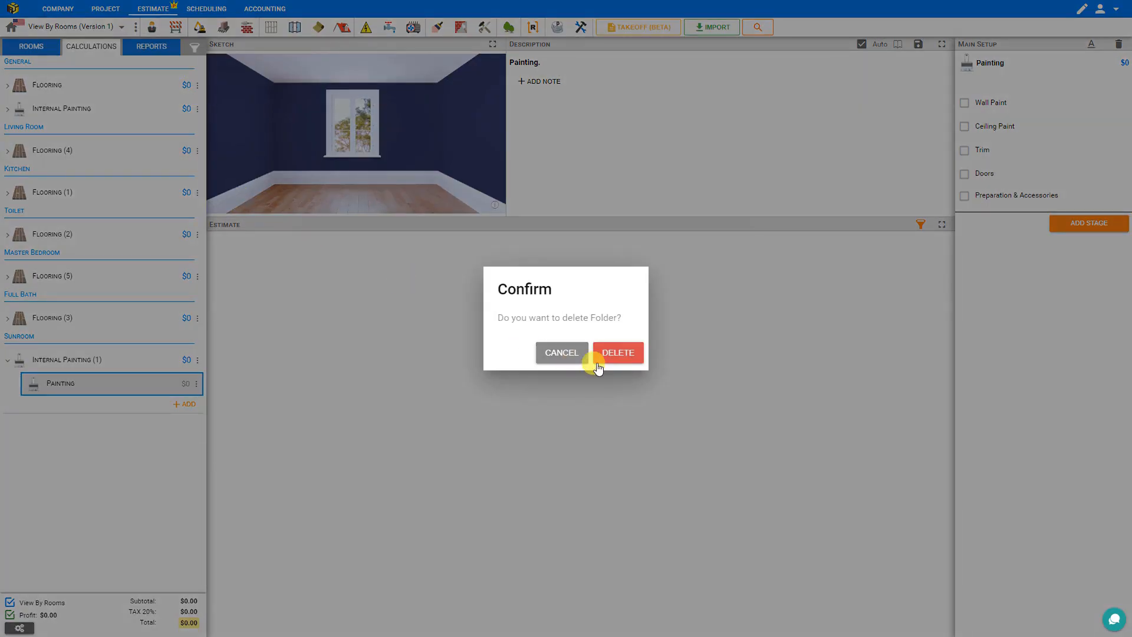
{"action": "left_click", "coordinate": [618, 354]}
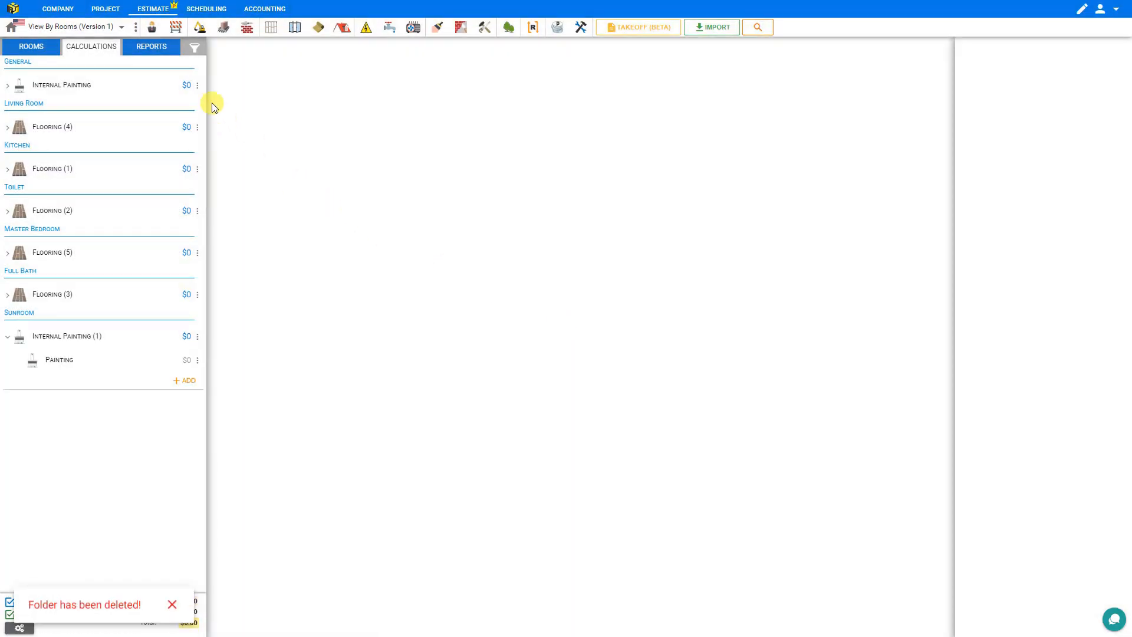
{"action": "left_click", "coordinate": [197, 86]}
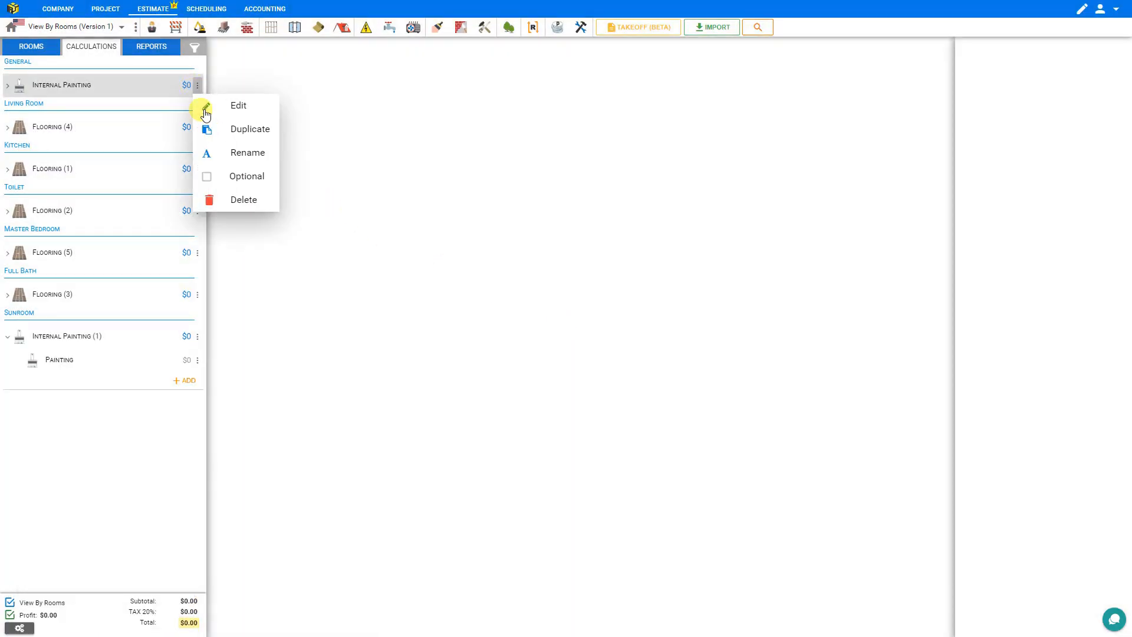
{"action": "left_click", "coordinate": [243, 200]}
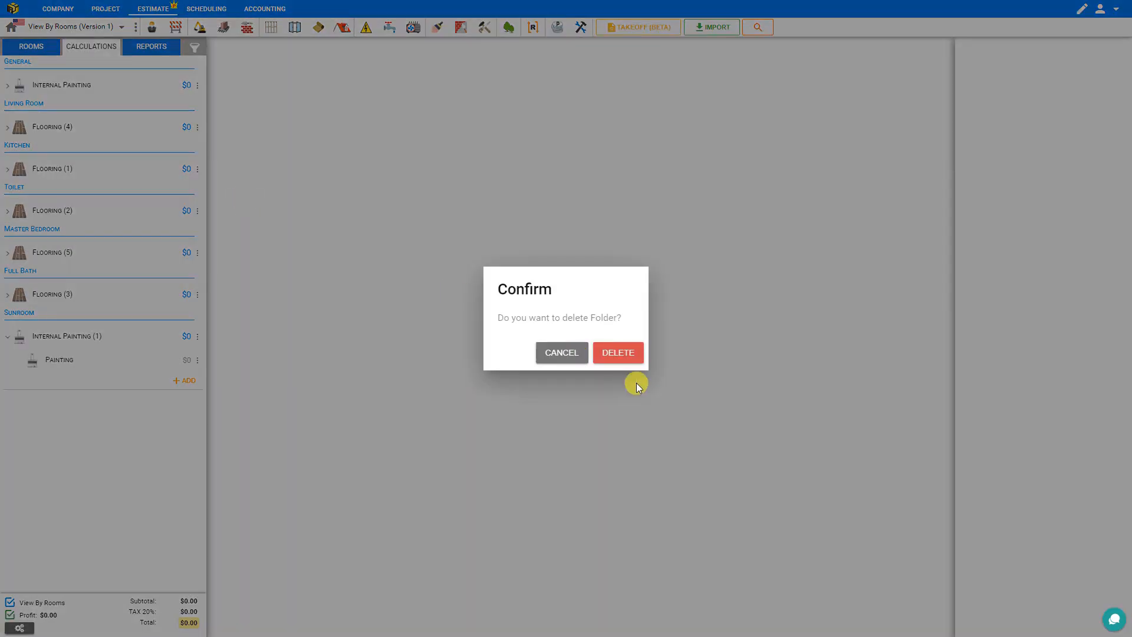
{"action": "left_click", "coordinate": [617, 354]}
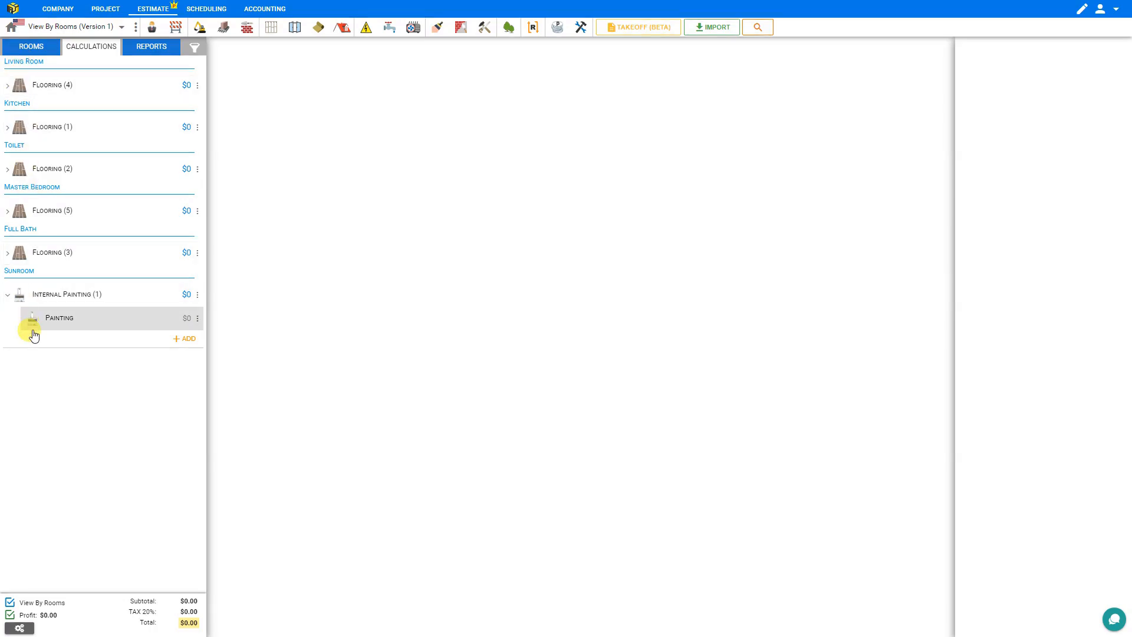
Step: Set the Living Room laminate flooring area to the room's 180 sq ft
{"action": "left_click", "coordinate": [69, 87]}
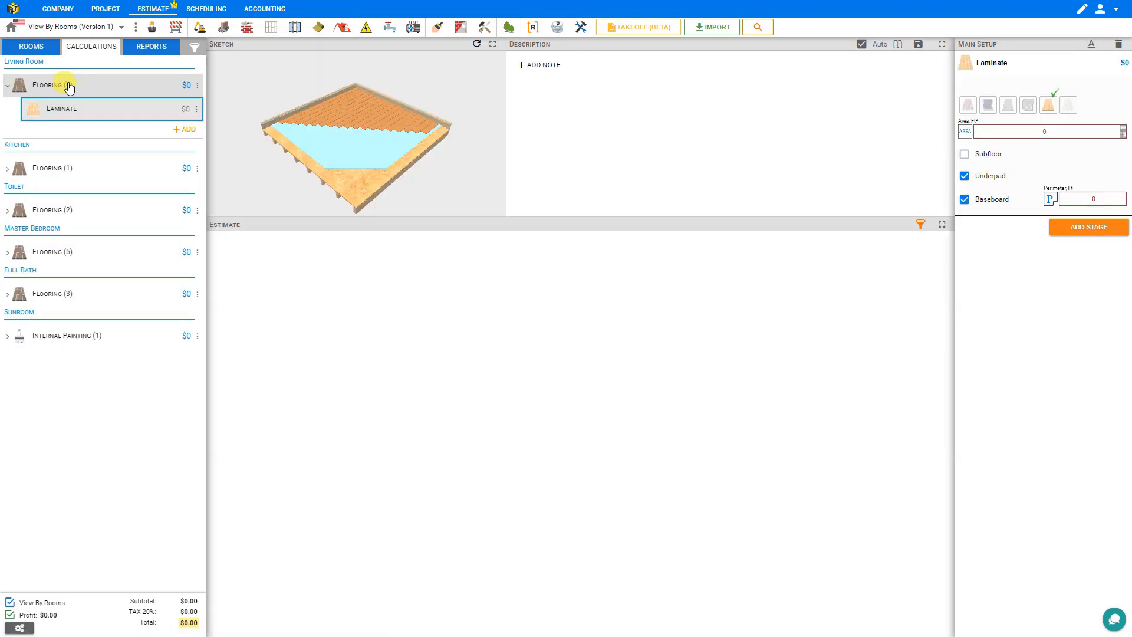
{"action": "left_click", "coordinate": [1044, 133]}
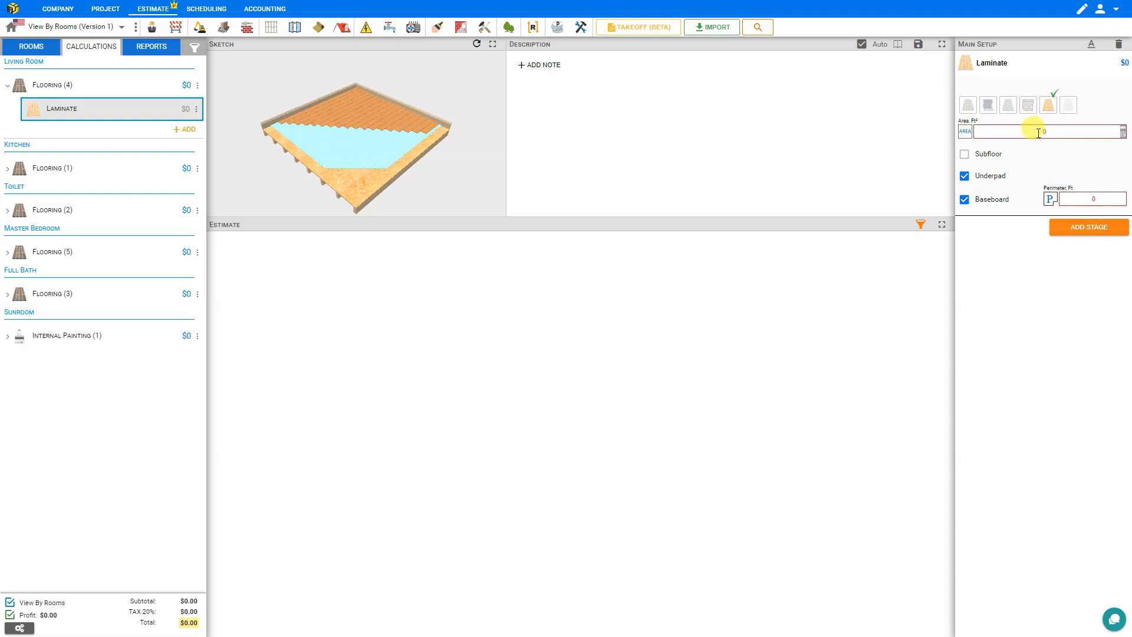
{"action": "left_click", "coordinate": [1123, 132]}
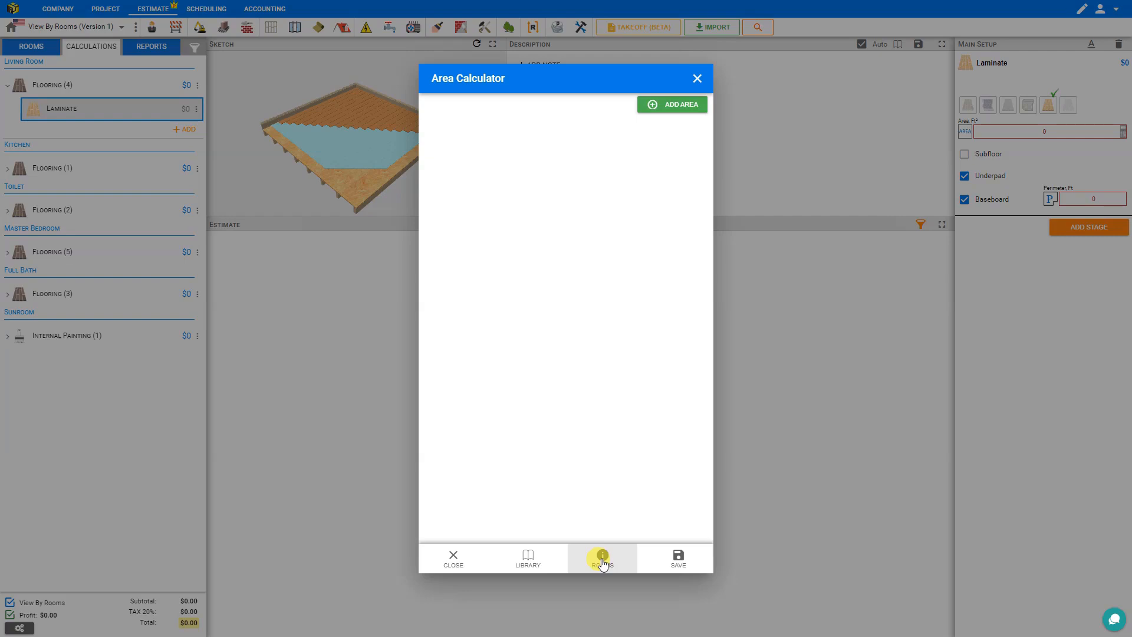
{"action": "left_click", "coordinate": [602, 561]}
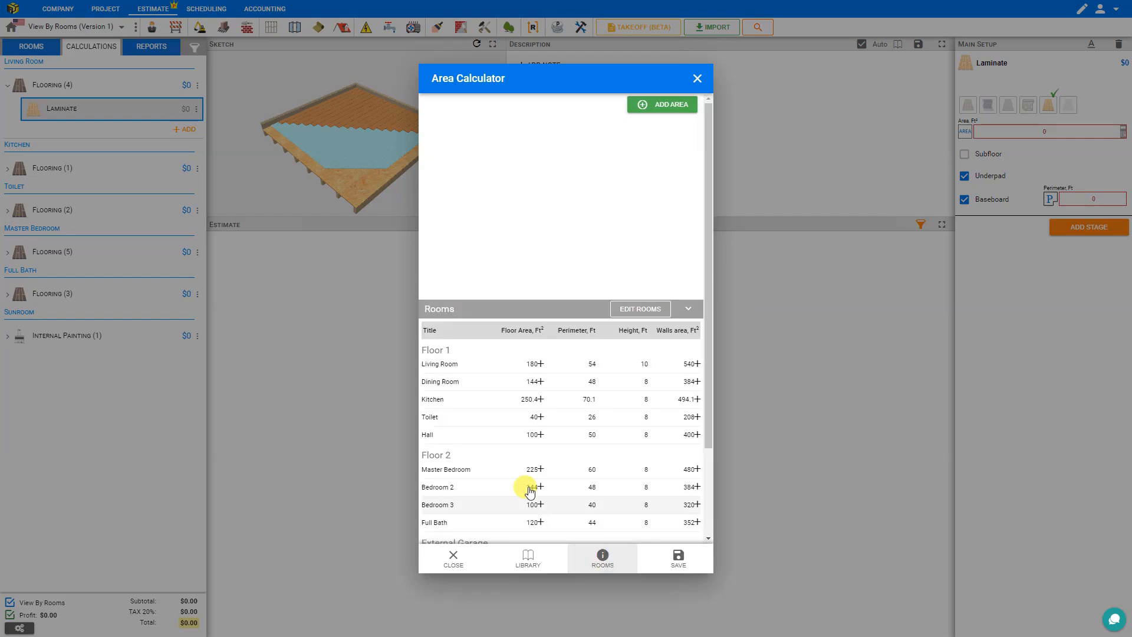
{"action": "scroll", "coordinate": [531, 378], "scroll_direction": "down", "scroll_amount": 2}
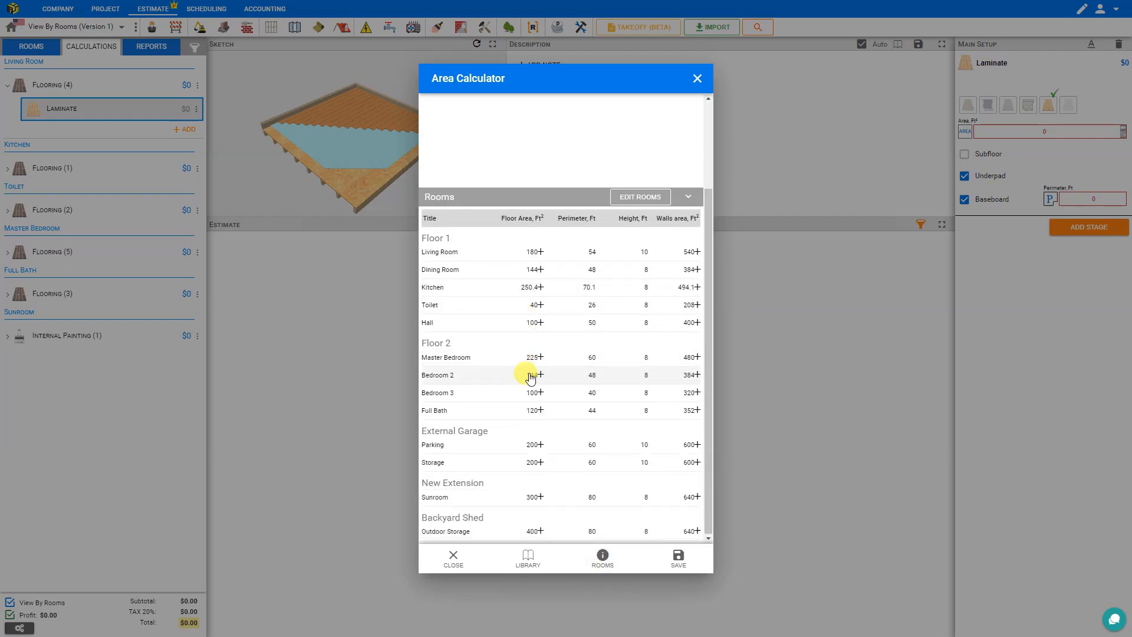
{"action": "scroll", "coordinate": [531, 379], "scroll_direction": "up", "scroll_amount": 2}
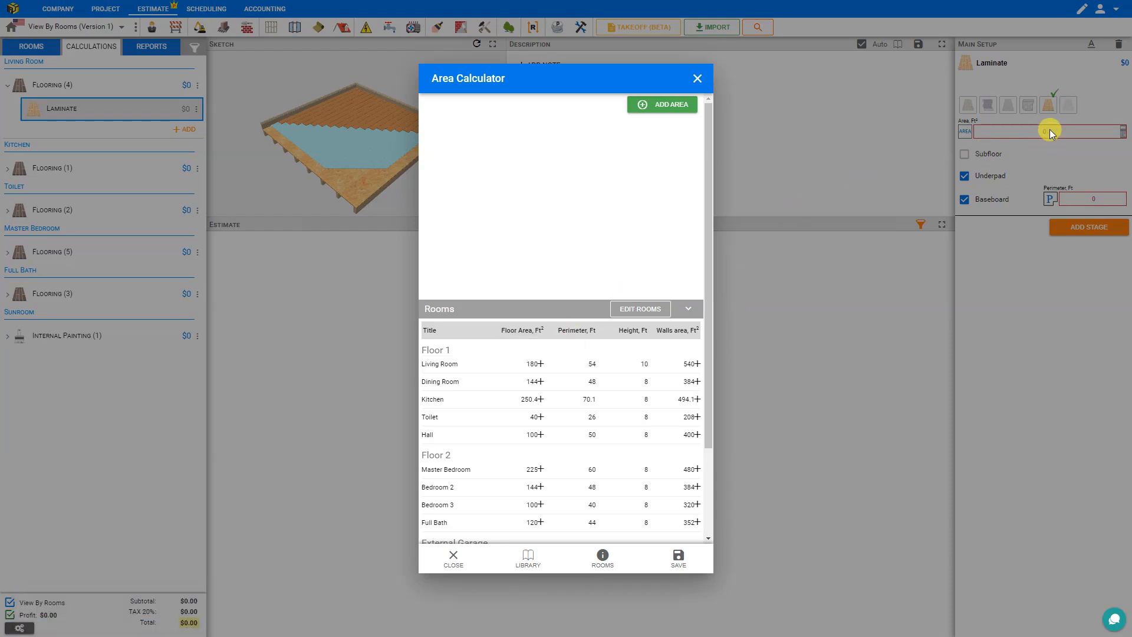
{"action": "left_click", "coordinate": [541, 364]}
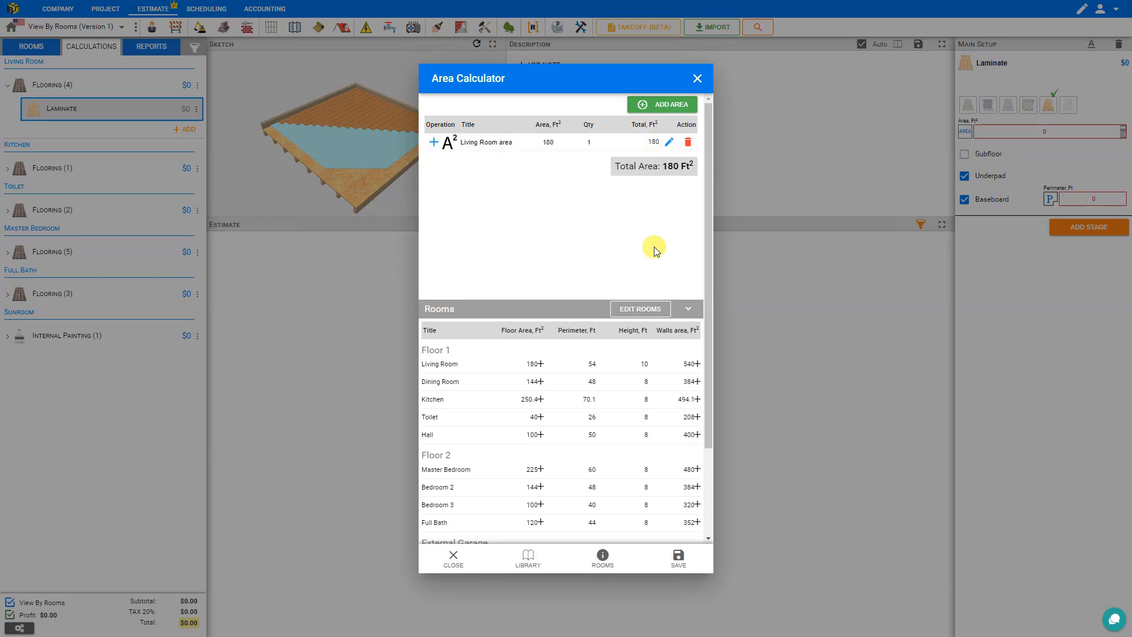
{"action": "left_click", "coordinate": [679, 558]}
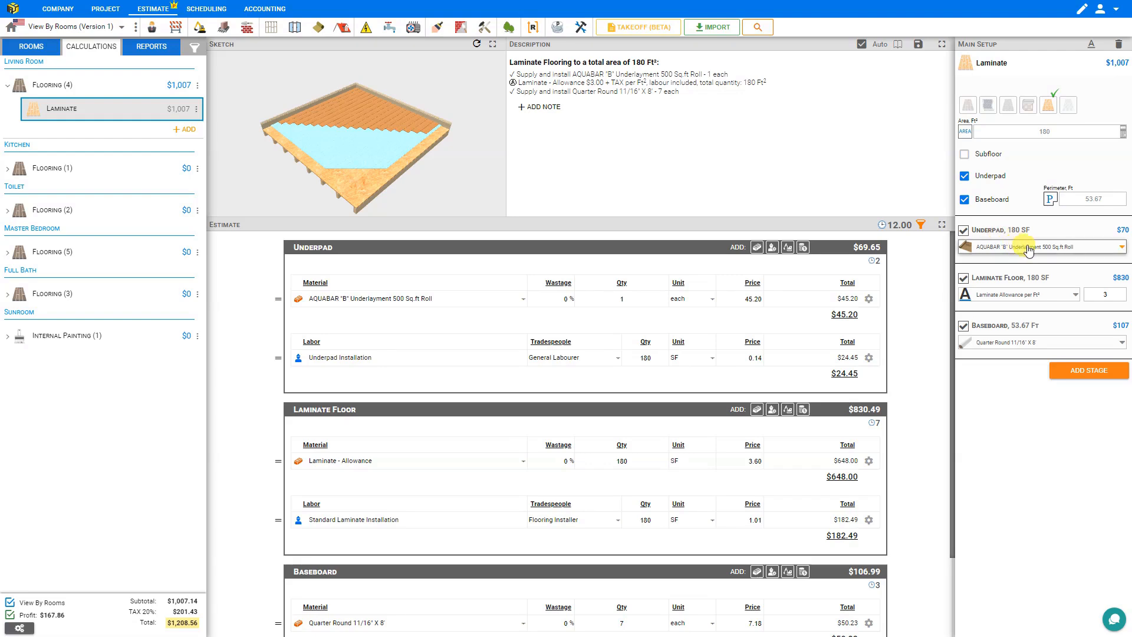
Step: Look through the underpad material options for the Living Room laminate
{"action": "left_click", "coordinate": [1028, 250]}
{"action": "left_click", "coordinate": [1027, 248]}
{"action": "left_click", "coordinate": [1027, 248]}
{"action": "left_click", "coordinate": [1023, 249]}
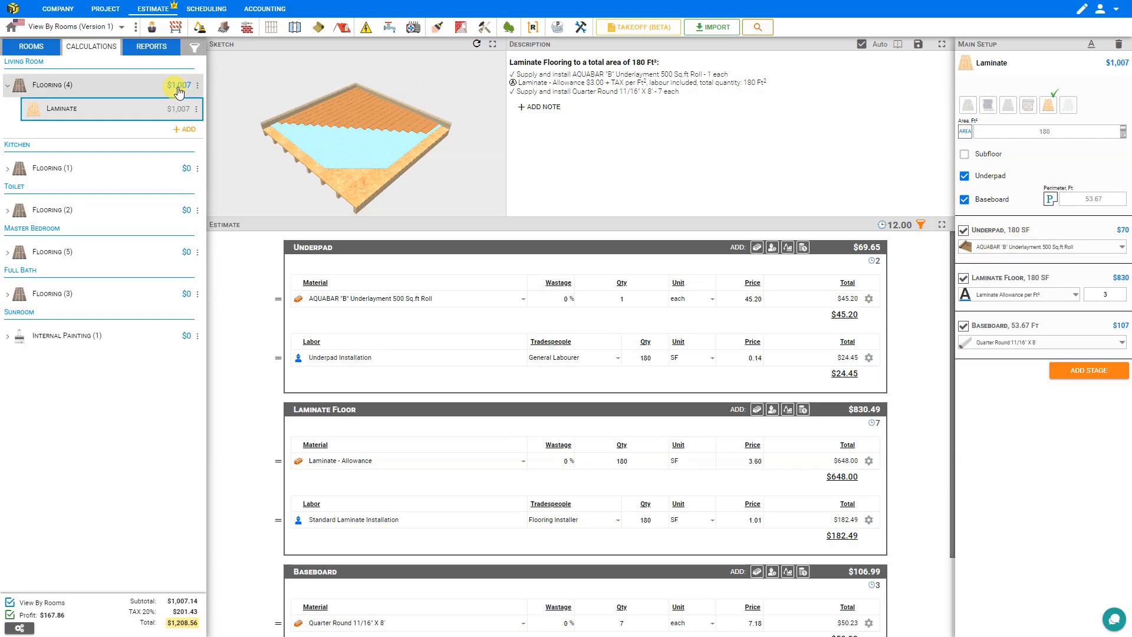
Step: Size the Kitchen tile flooring to the Kitchen's 250.4 sq ft floor area
{"action": "left_click", "coordinate": [122, 168]}
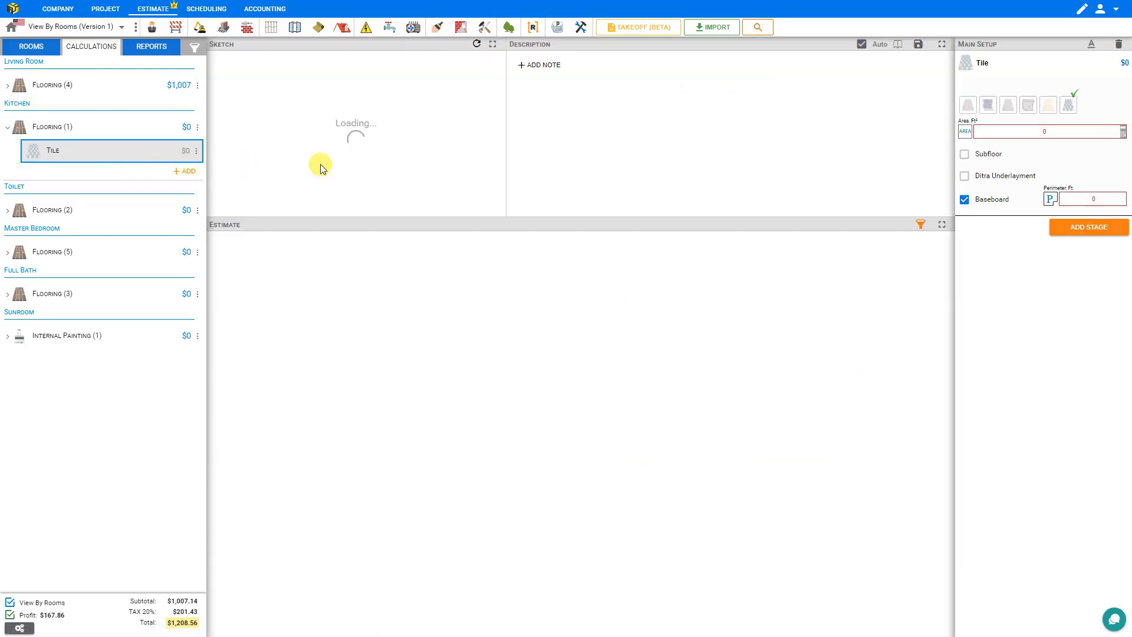
{"action": "left_click", "coordinate": [1123, 133]}
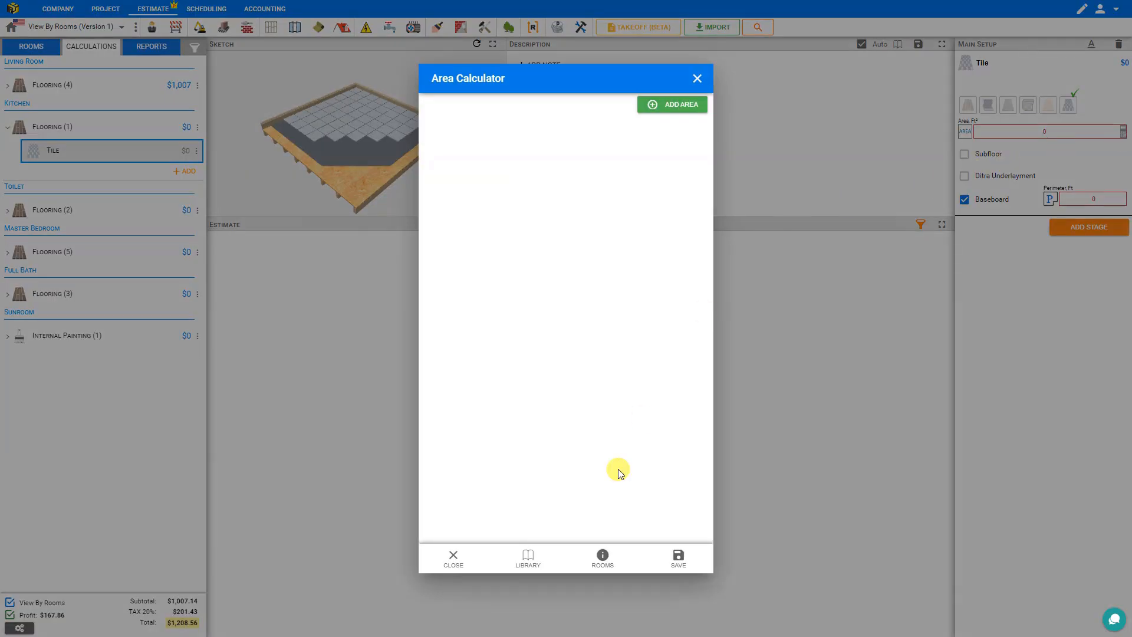
{"action": "left_click", "coordinate": [607, 565]}
{"action": "left_click", "coordinate": [532, 405]}
{"action": "left_click", "coordinate": [541, 401]}
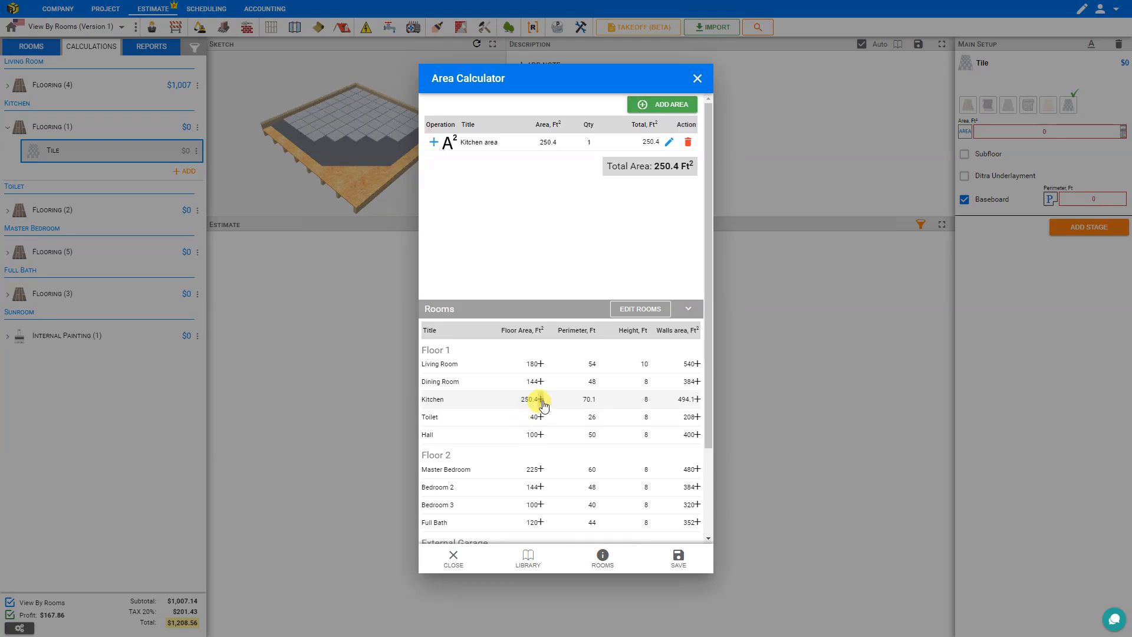
{"action": "left_click", "coordinate": [679, 559]}
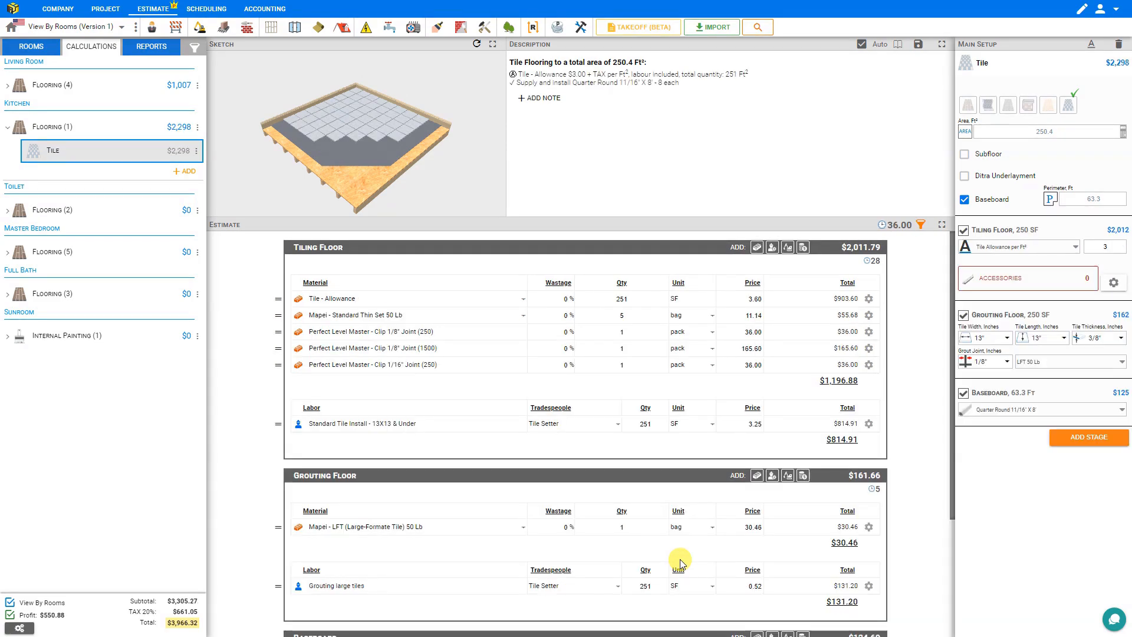
Step: Size the Toilet tile flooring to the Toilet's 40 sq ft floor area, pricing it at $630
{"action": "left_click", "coordinate": [141, 214]}
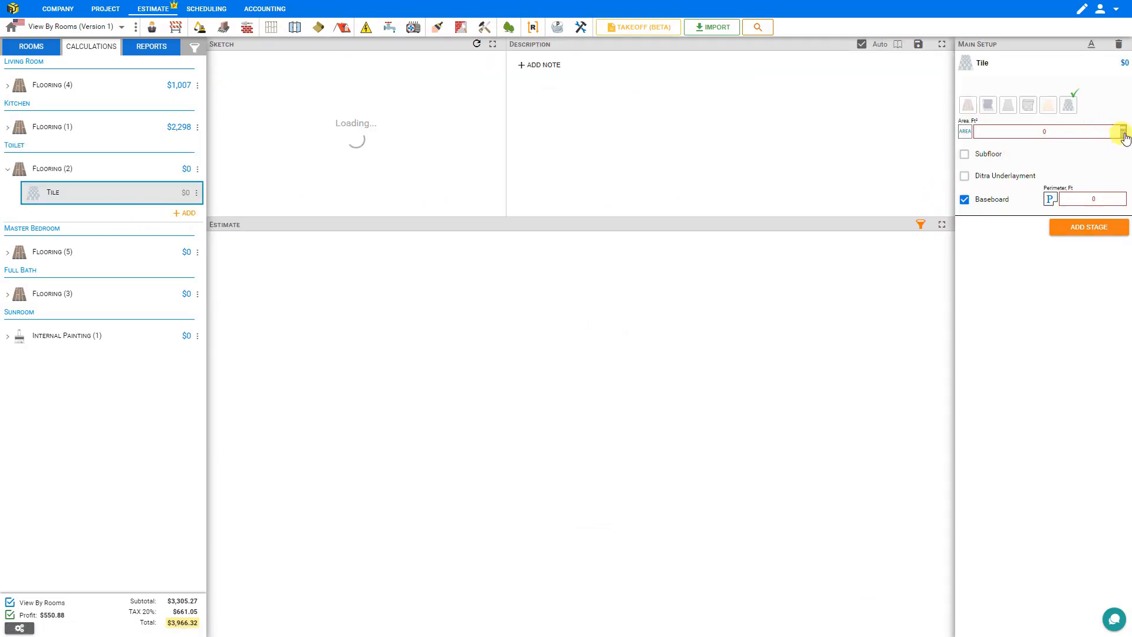
{"action": "left_click", "coordinate": [1123, 133]}
{"action": "left_click", "coordinate": [614, 547]}
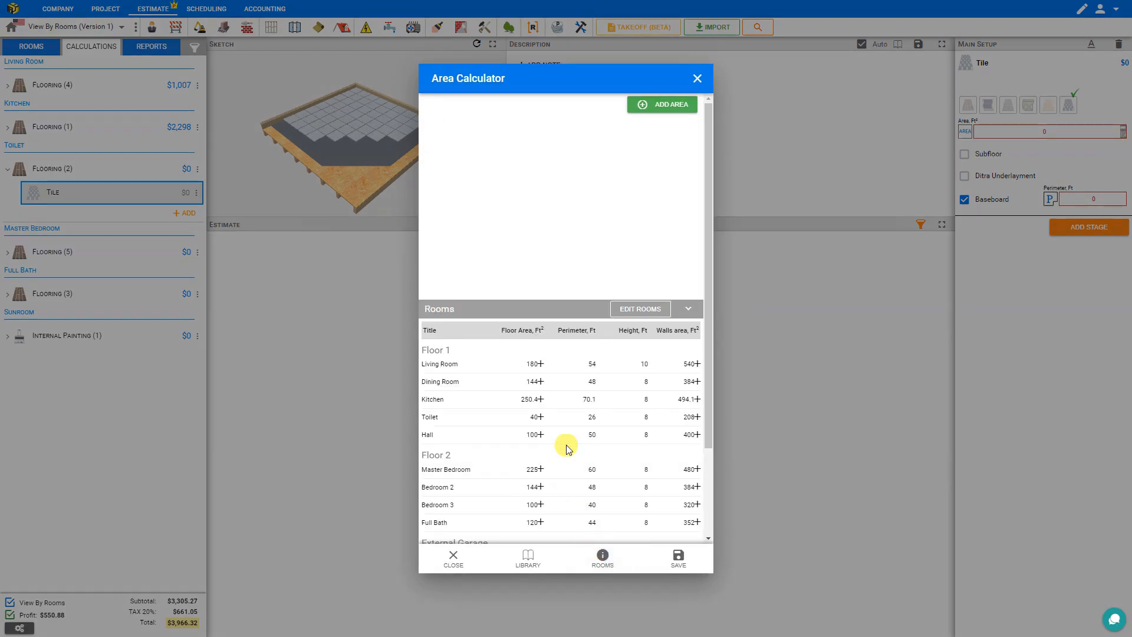
{"action": "left_click", "coordinate": [539, 417]}
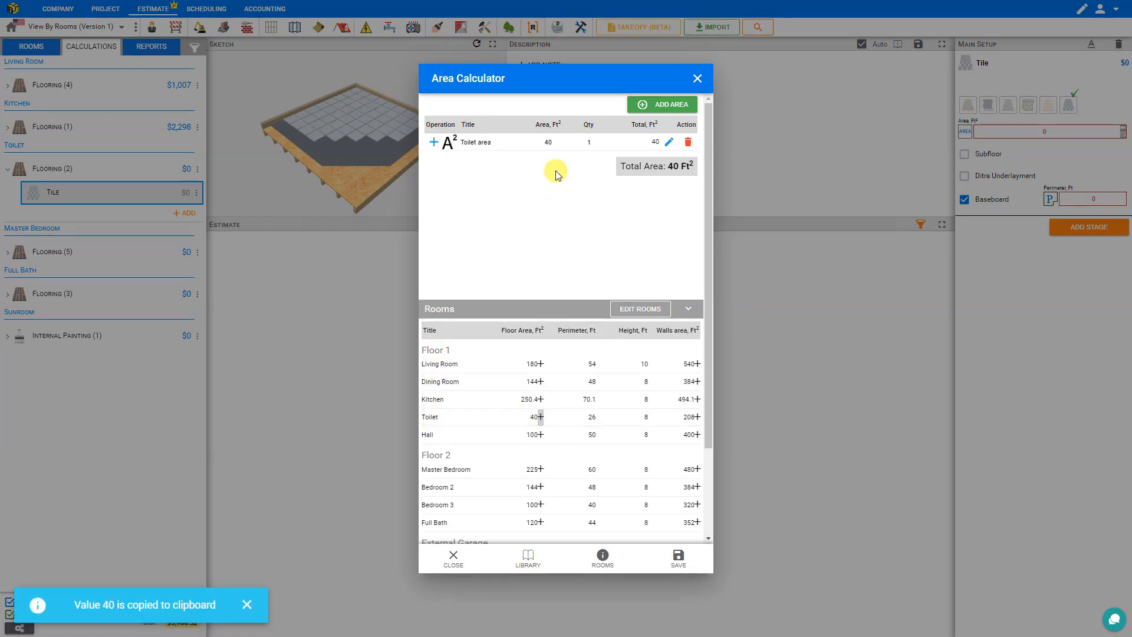
{"action": "left_click", "coordinate": [678, 560]}
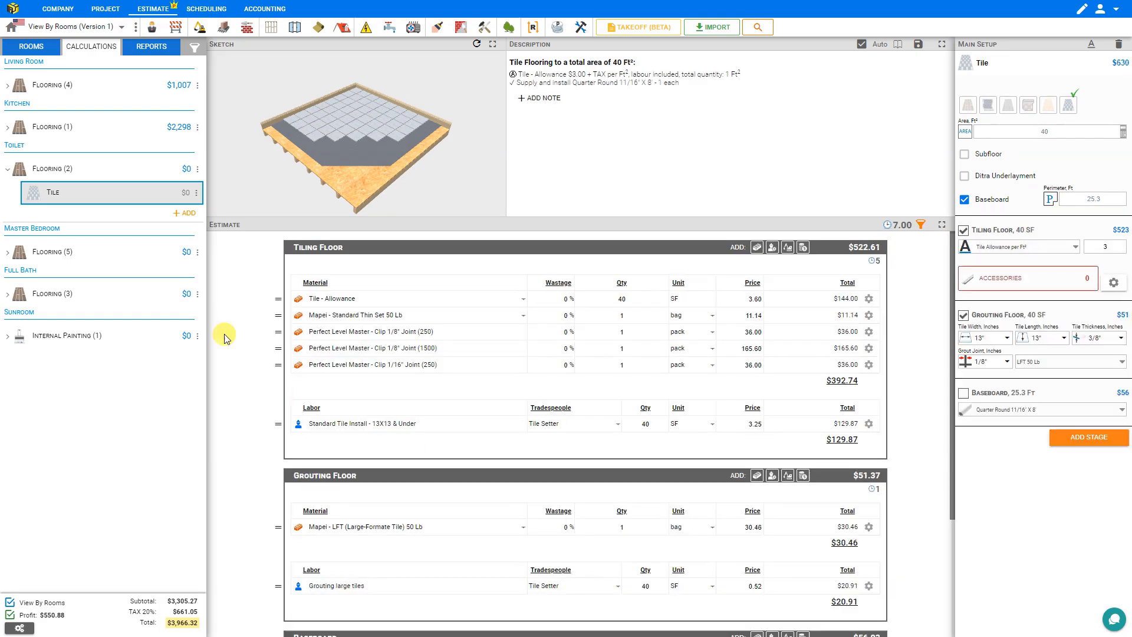
Step: Size the Master Bedroom laminate flooring to the bedroom's 225 sq ft floor area
{"action": "left_click", "coordinate": [130, 260]}
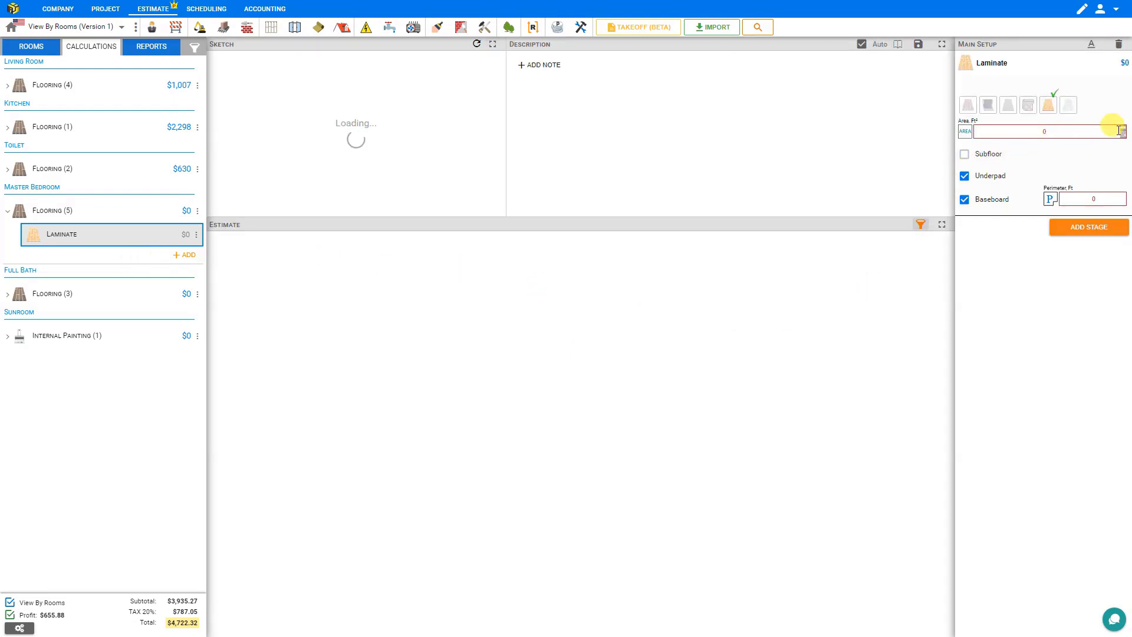
{"action": "left_click", "coordinate": [1123, 134]}
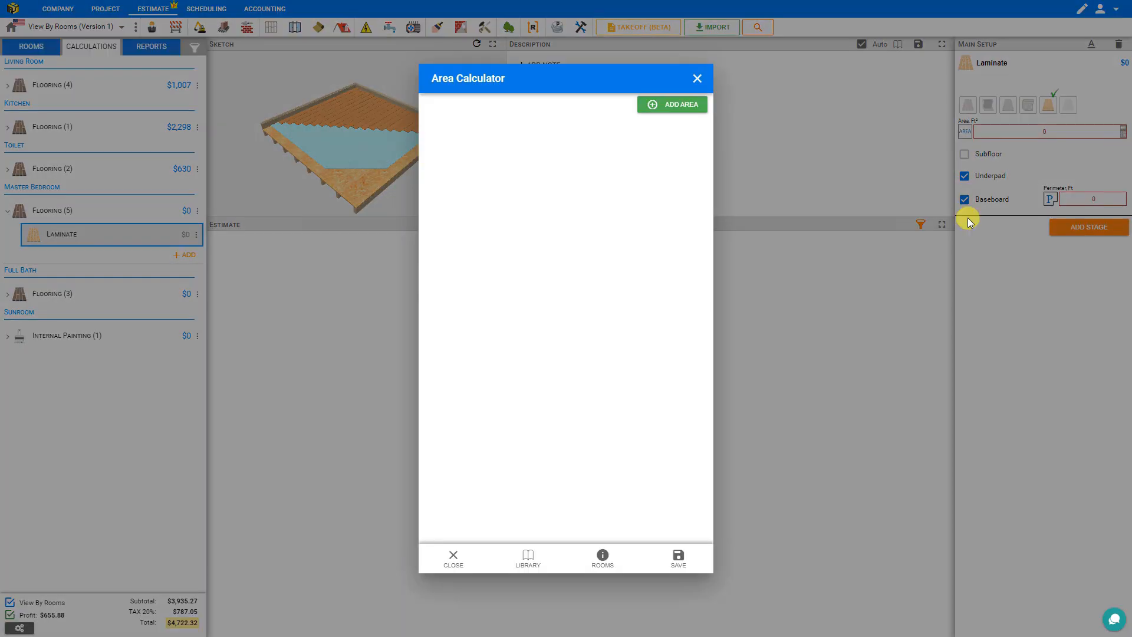
{"action": "left_click", "coordinate": [603, 556]}
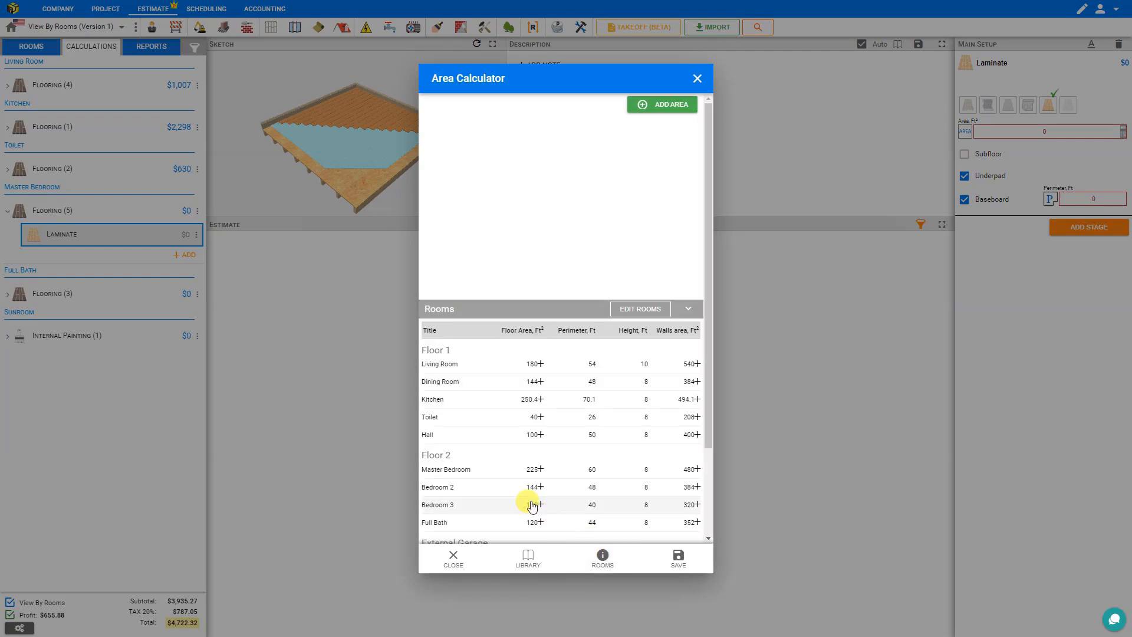
{"action": "left_click", "coordinate": [540, 470]}
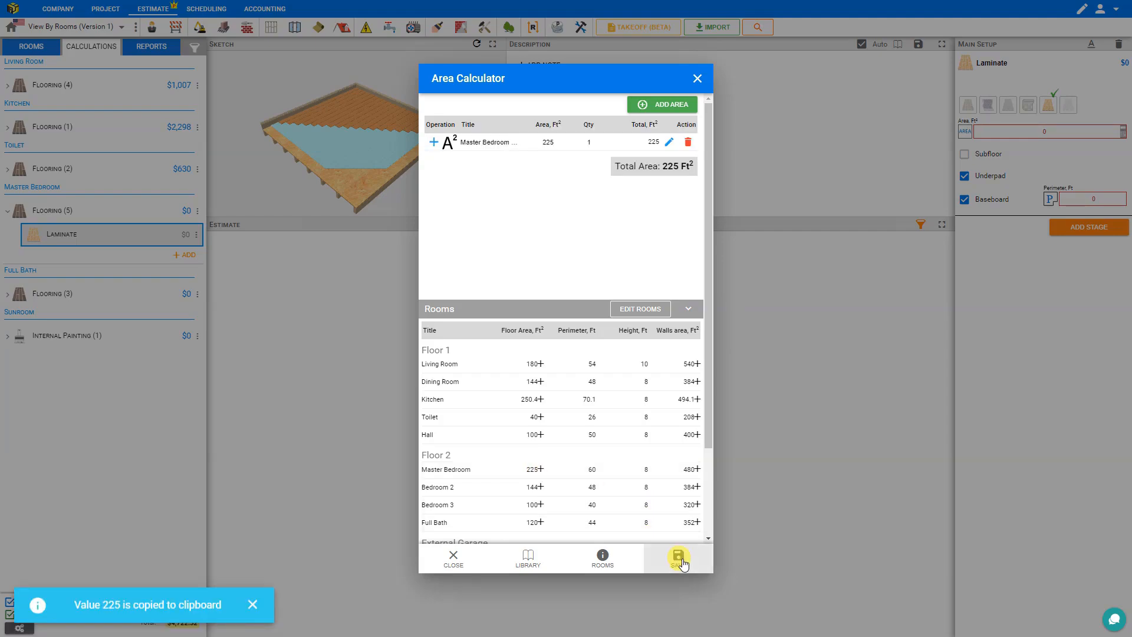
{"action": "left_click", "coordinate": [679, 561]}
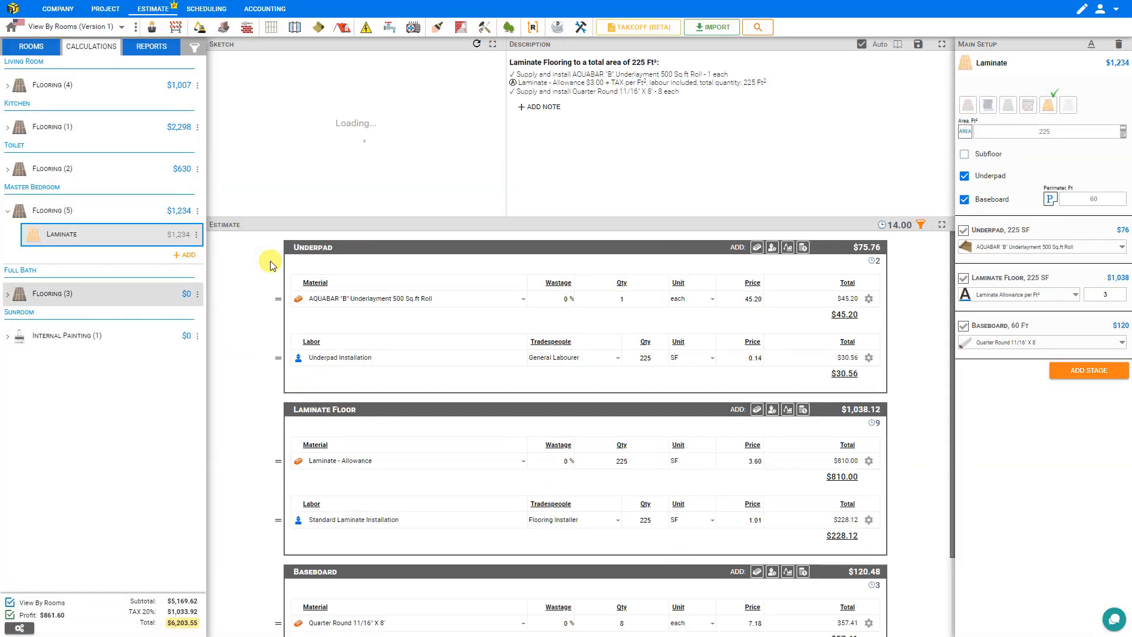
Step: Size the Full Bath tile flooring to its 120 ft² floor area, priced at $1,264
{"action": "left_click", "coordinate": [130, 300]}
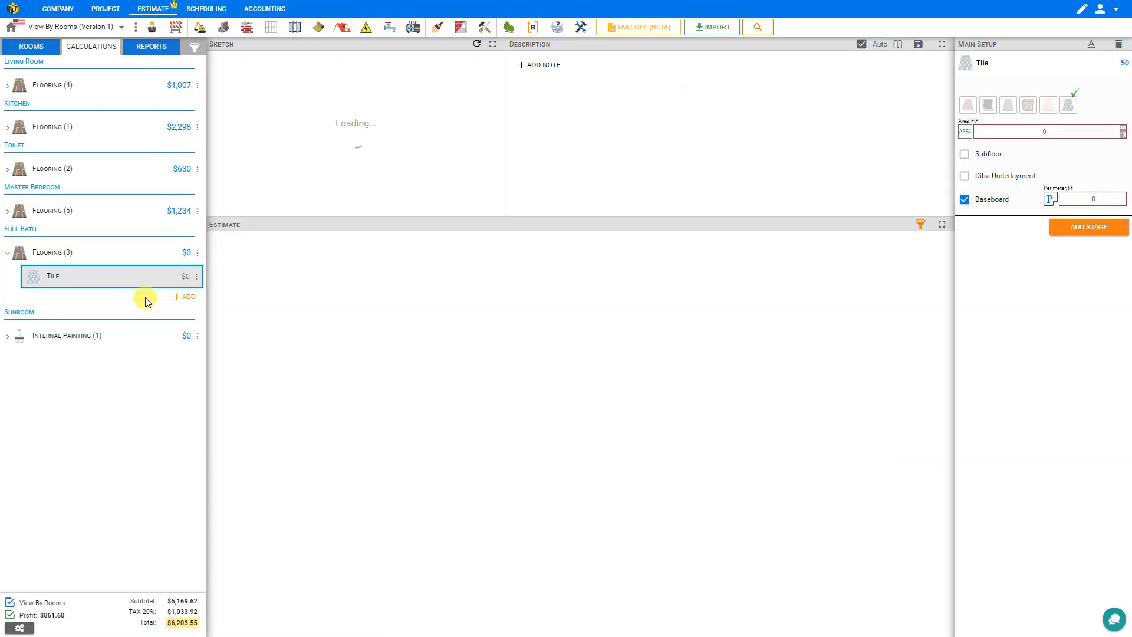
{"action": "left_click", "coordinate": [1121, 133]}
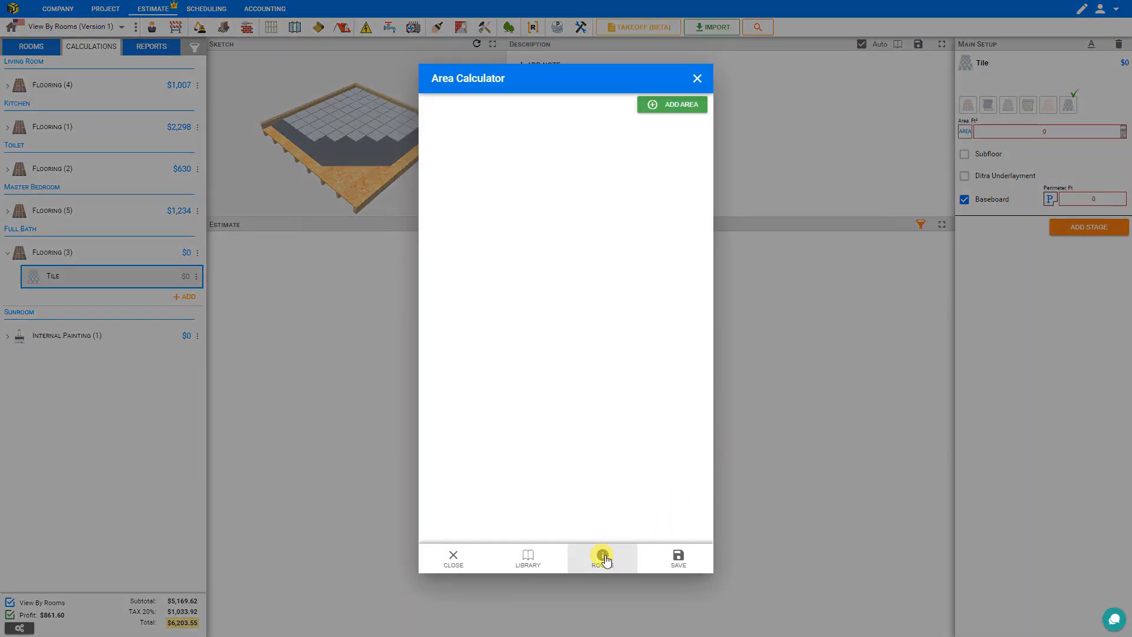
{"action": "left_click", "coordinate": [602, 558]}
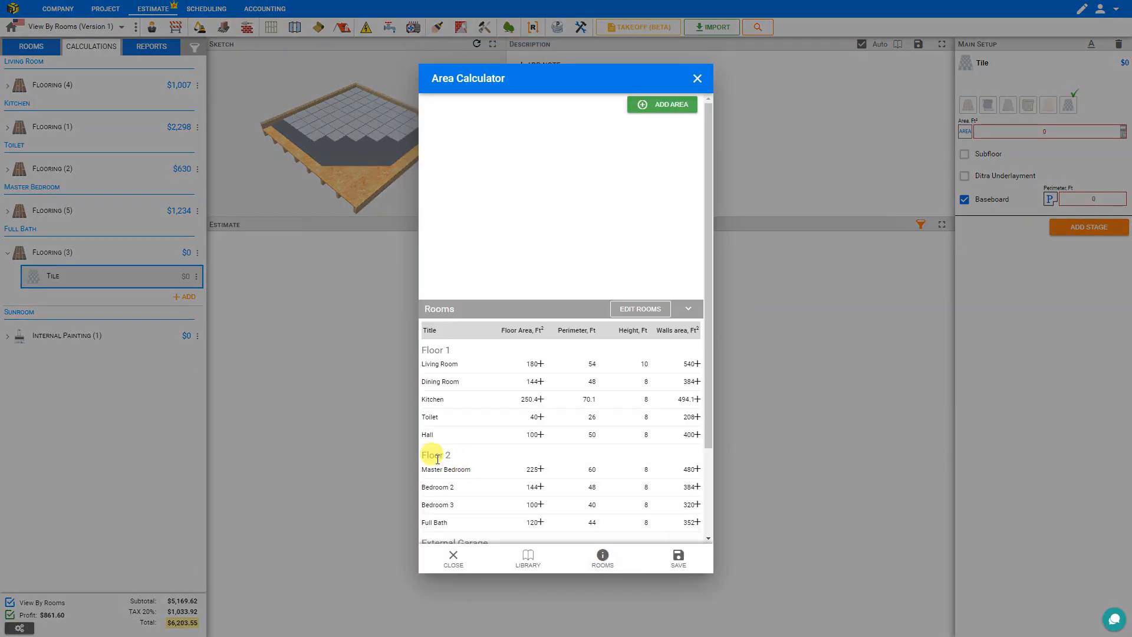
{"action": "left_click", "coordinate": [539, 523]}
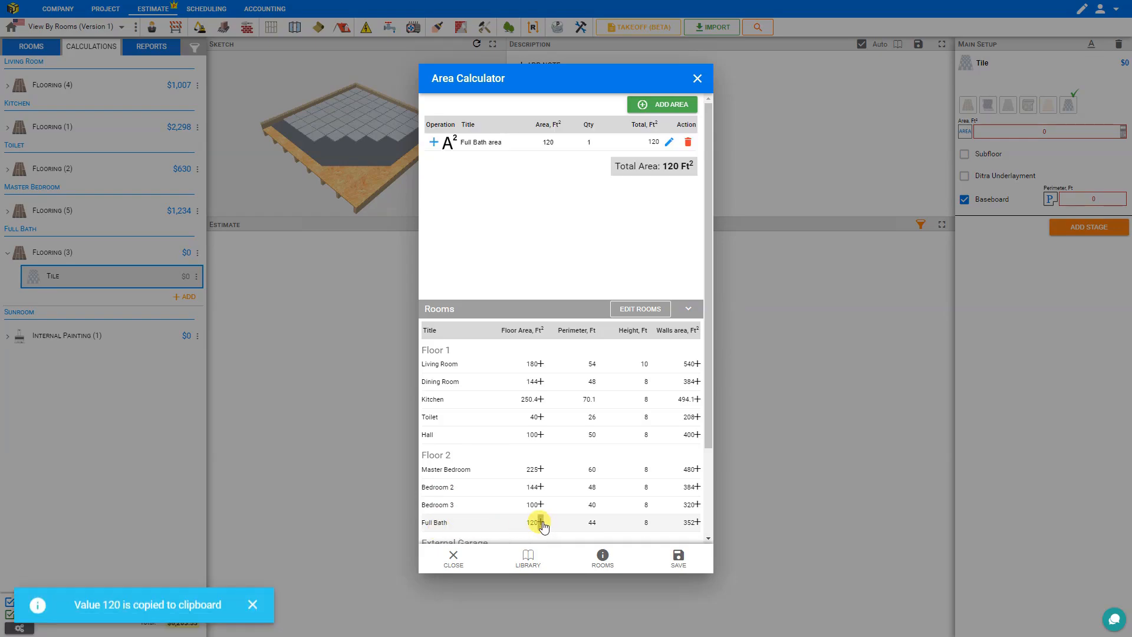
{"action": "left_click", "coordinate": [678, 557]}
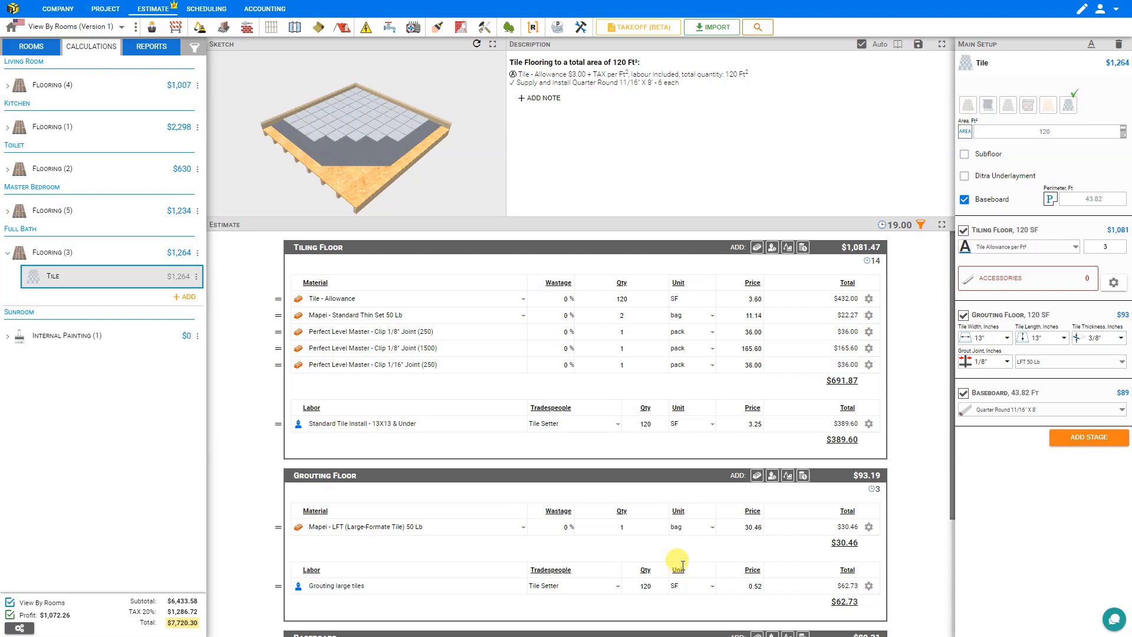
{"action": "left_click", "coordinate": [83, 340]}
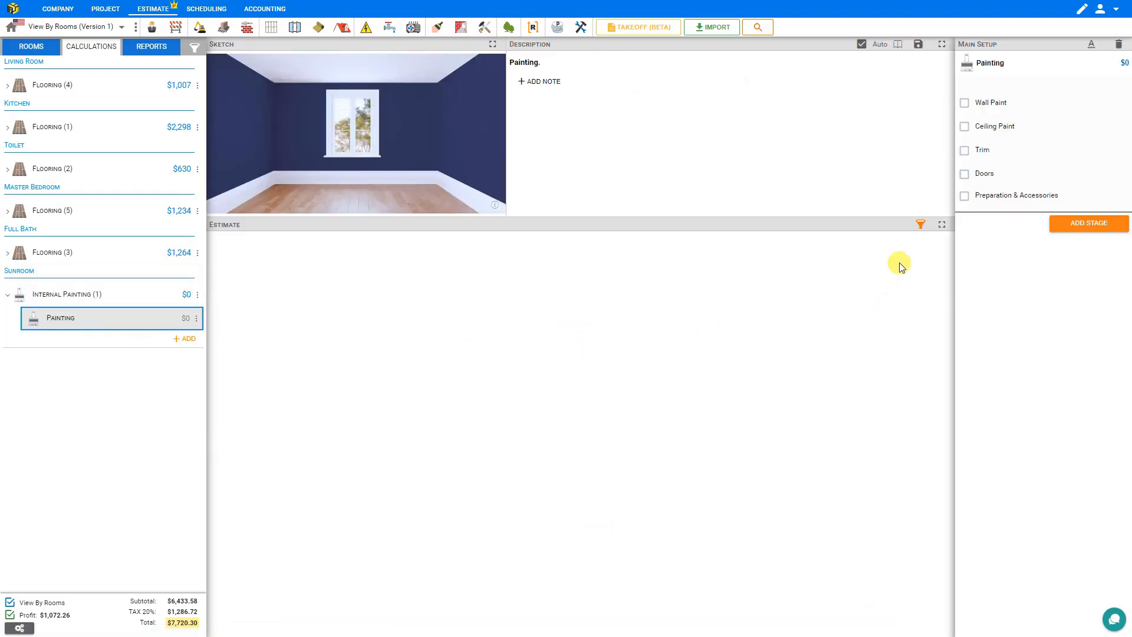
Step: Include wall and ceiling paint for the Sunroom, with wall area set to 640 ft²
{"action": "left_click", "coordinate": [965, 104]}
{"action": "left_click", "coordinate": [965, 128]}
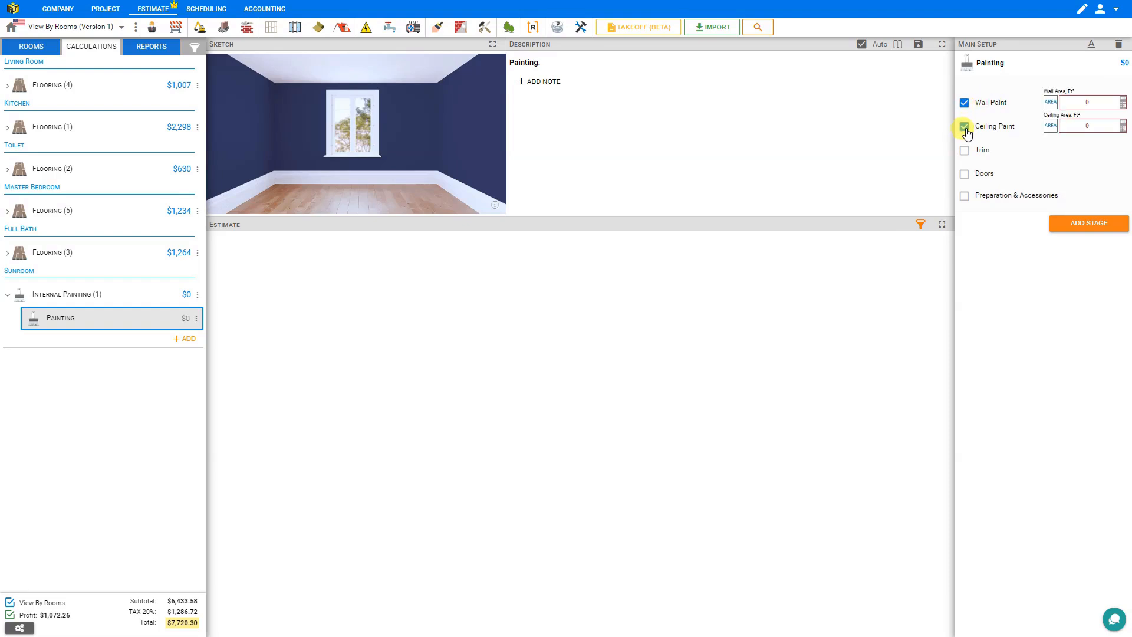
{"action": "left_click", "coordinate": [1123, 102]}
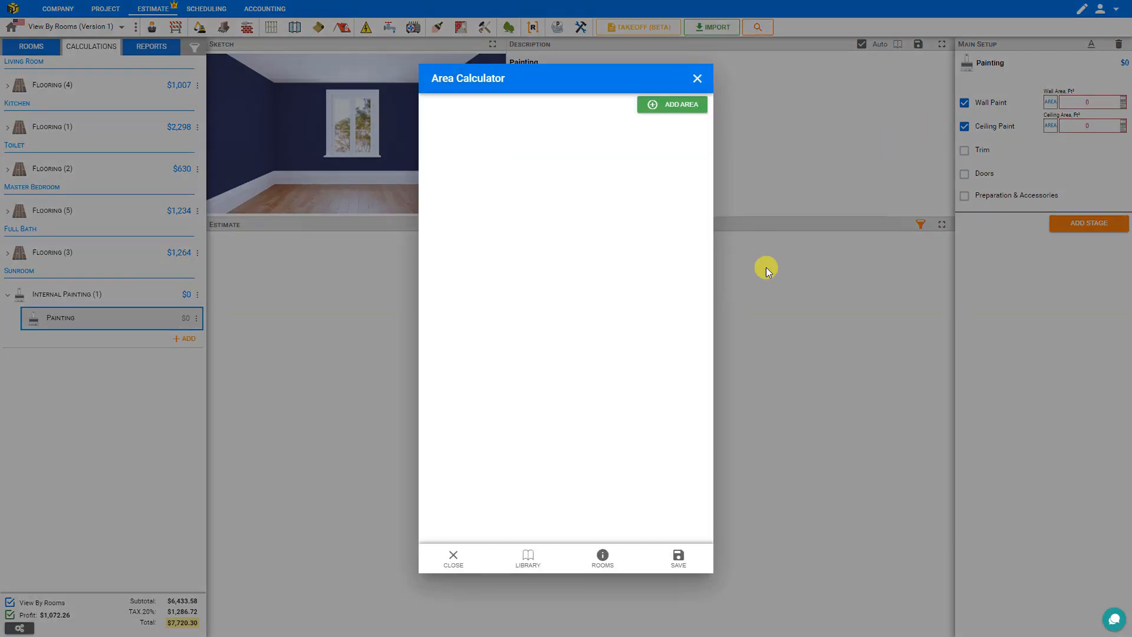
{"action": "left_click", "coordinate": [603, 559]}
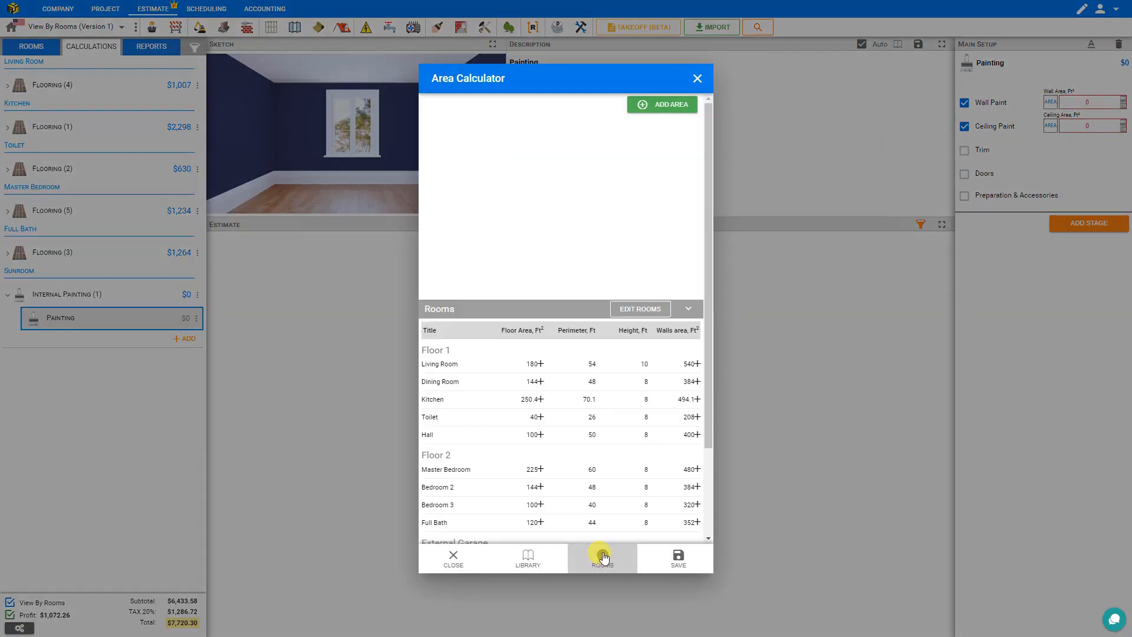
{"action": "scroll", "coordinate": [543, 494], "scroll_direction": "down", "scroll_amount": 1}
{"action": "scroll", "coordinate": [542, 494], "scroll_direction": "down", "scroll_amount": 1}
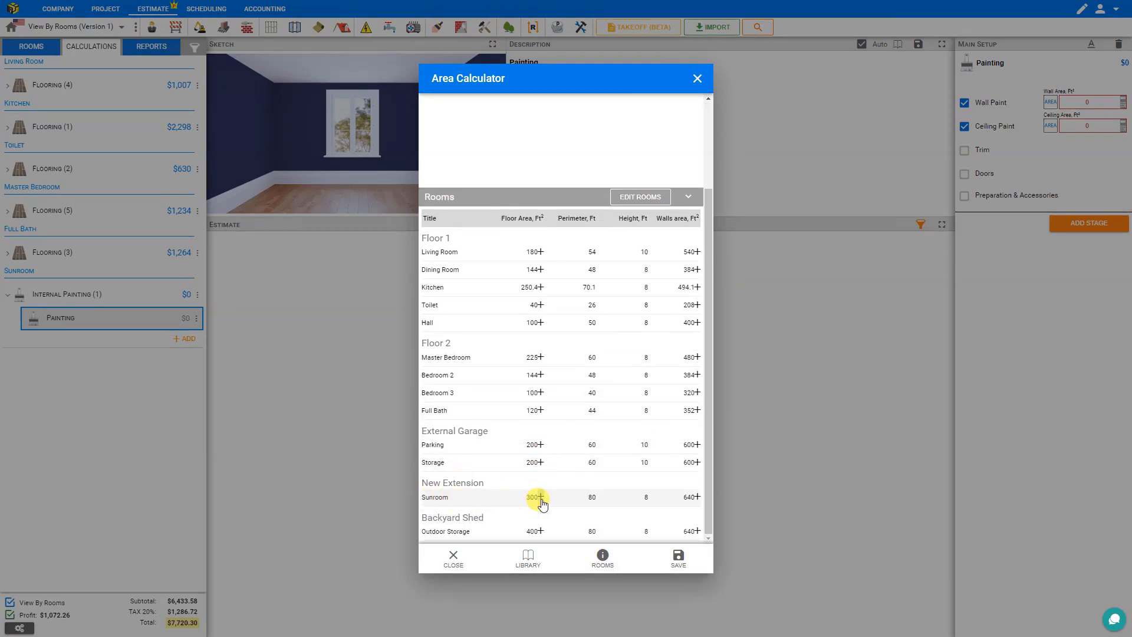
{"action": "left_click", "coordinate": [697, 498]}
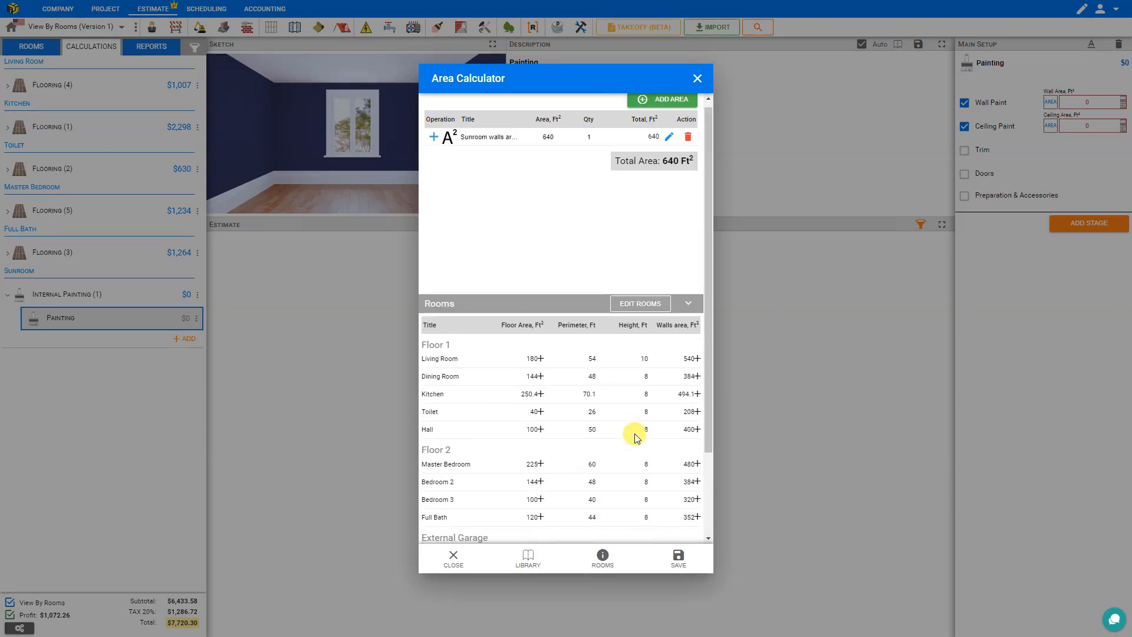
{"action": "left_click", "coordinate": [679, 558]}
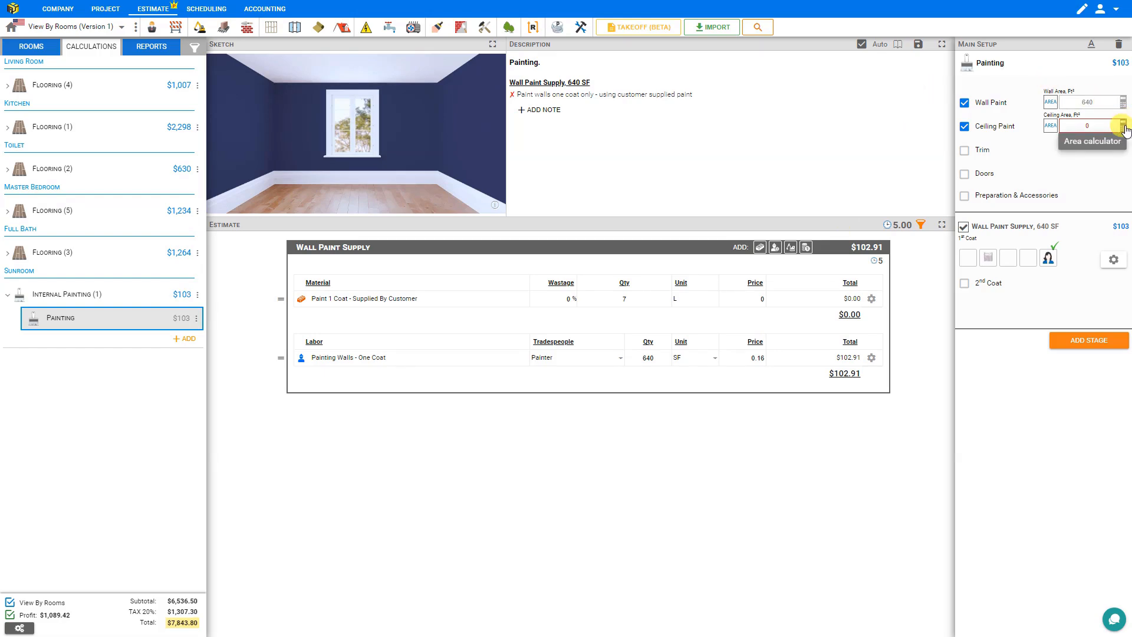
Step: Set the Sunroom ceiling paint area to the room's 300 ft² floor area
{"action": "left_click", "coordinate": [1123, 127]}
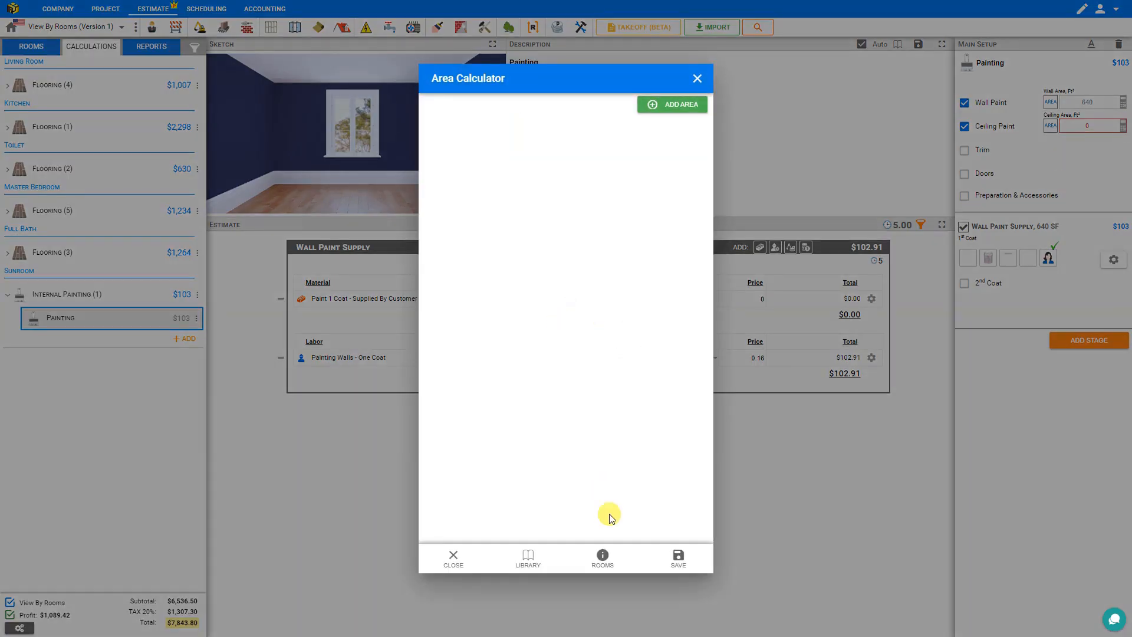
{"action": "left_click", "coordinate": [603, 557]}
{"action": "scroll", "coordinate": [540, 413], "scroll_direction": "down", "scroll_amount": 2}
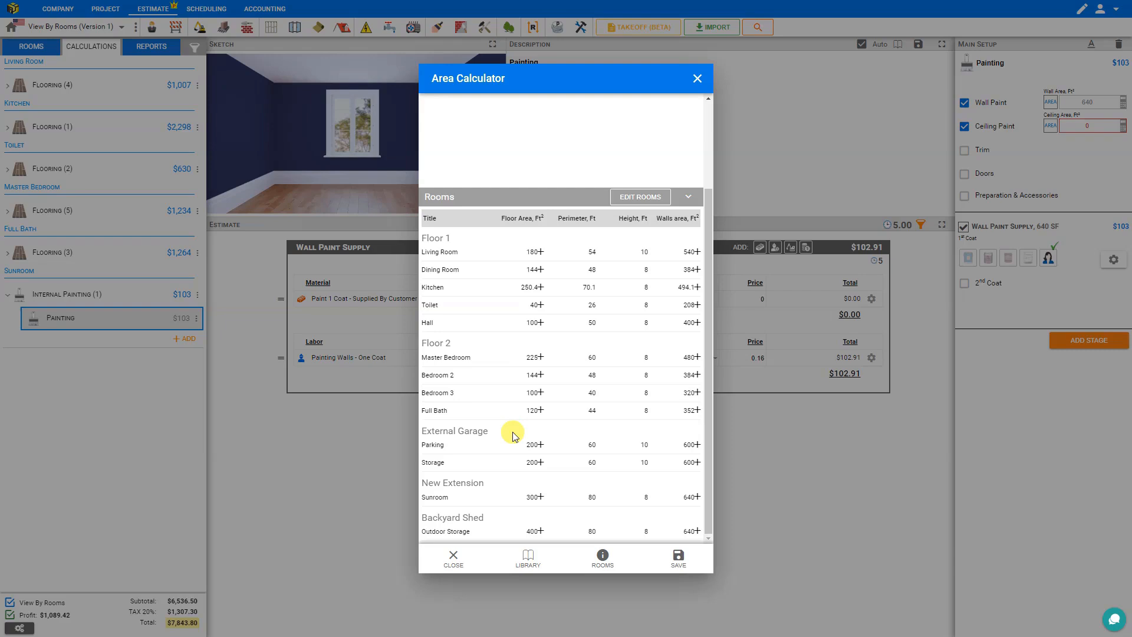
{"action": "left_click", "coordinate": [540, 497]}
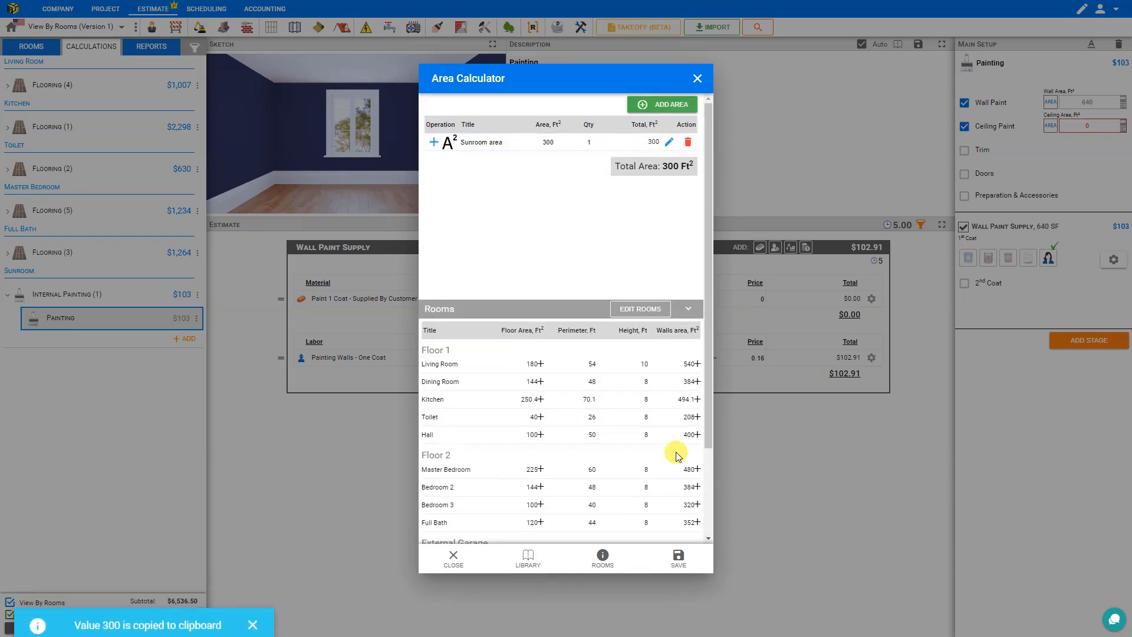
{"action": "left_click", "coordinate": [679, 560]}
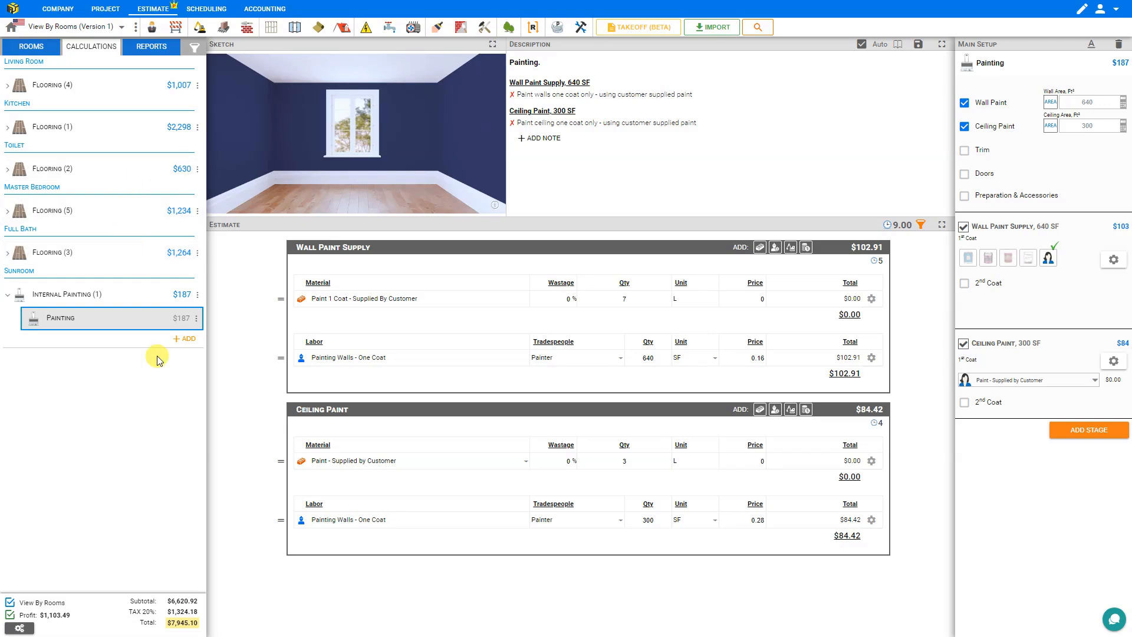
{"action": "left_click", "coordinate": [197, 295]}
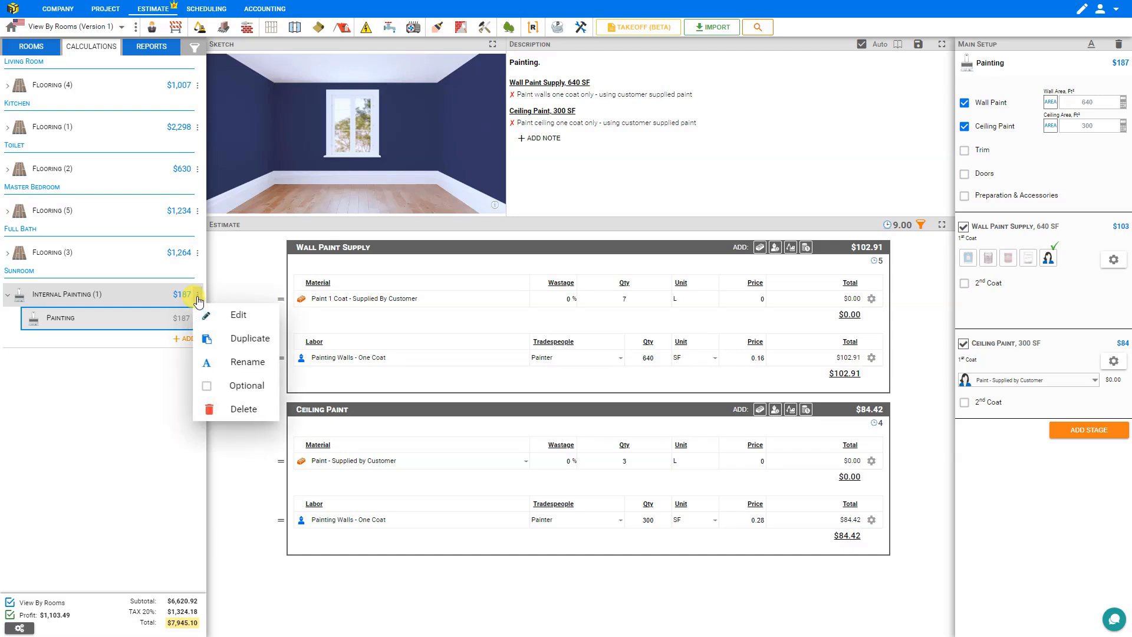
Step: Duplicate the Sunroom Internal Painting module into Internal Painting (1)(1) at $187
{"action": "left_click", "coordinate": [239, 341]}
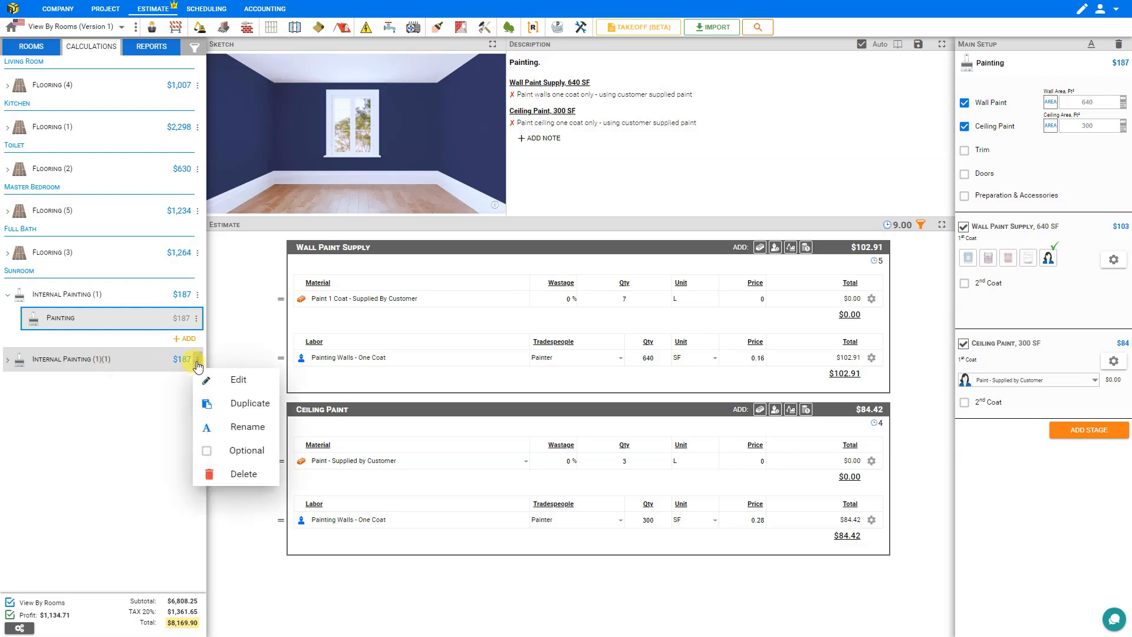
{"action": "left_click", "coordinate": [237, 380]}
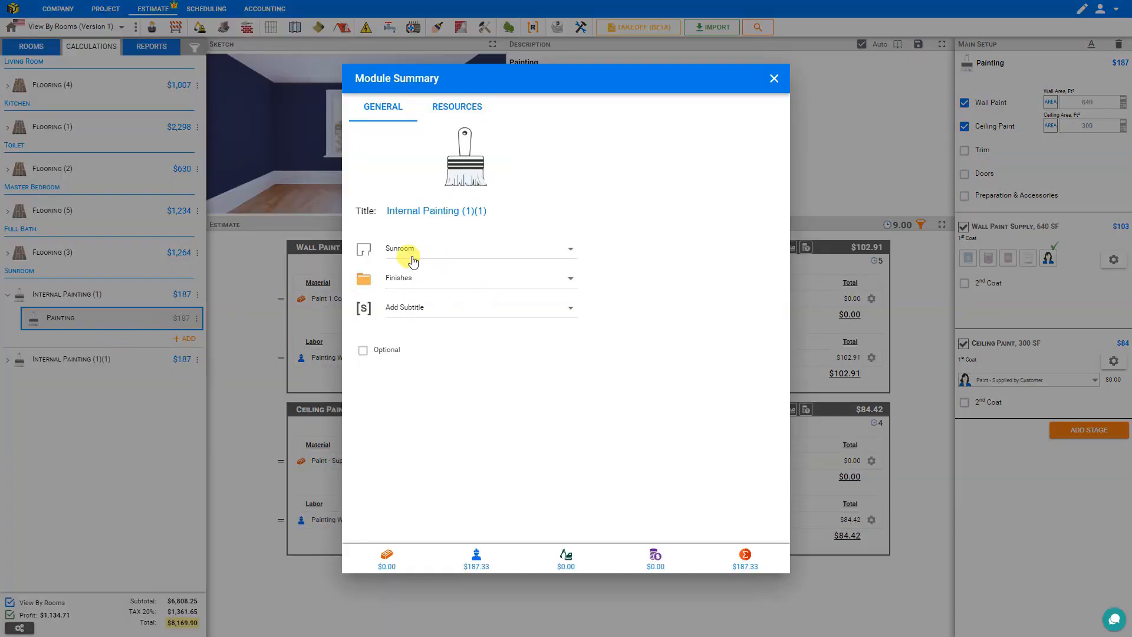
Step: Reassign the duplicated Internal Painting (1)(1) module's location to Outdoor Storage
{"action": "left_click", "coordinate": [571, 253]}
{"action": "scroll", "coordinate": [489, 351], "scroll_direction": "down", "scroll_amount": 3}
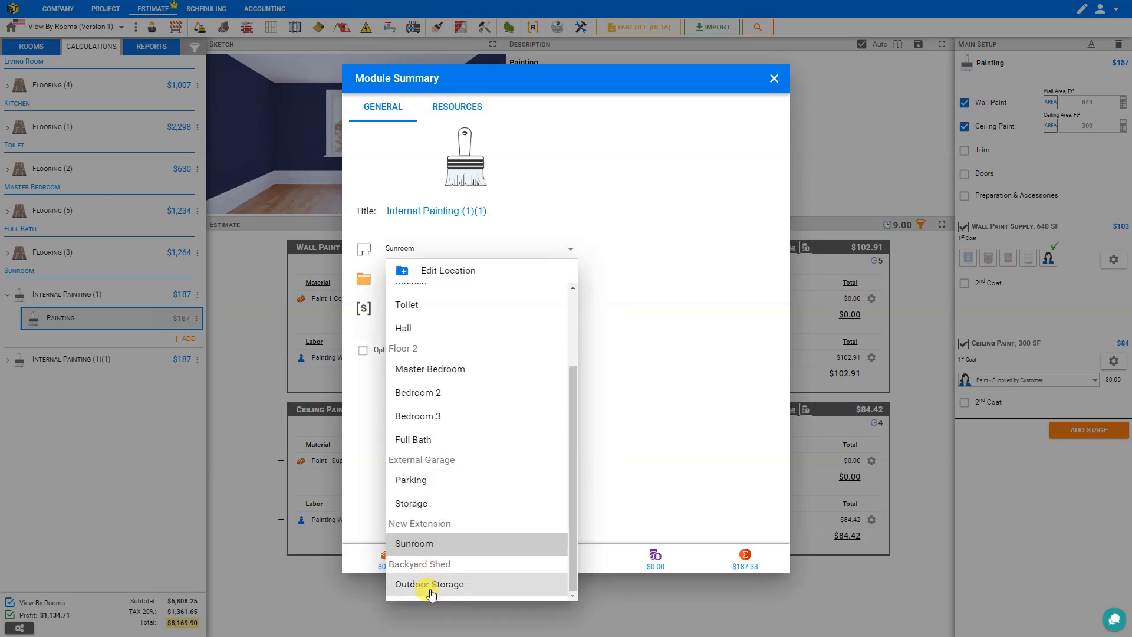
{"action": "left_click", "coordinate": [433, 585]}
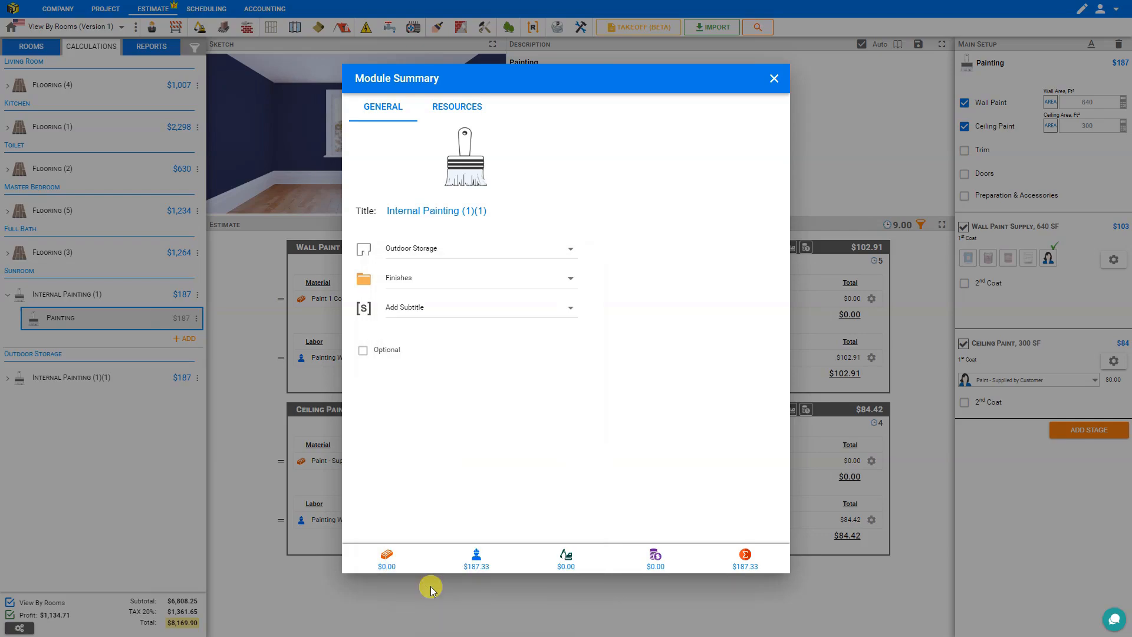
{"action": "left_click", "coordinate": [775, 79]}
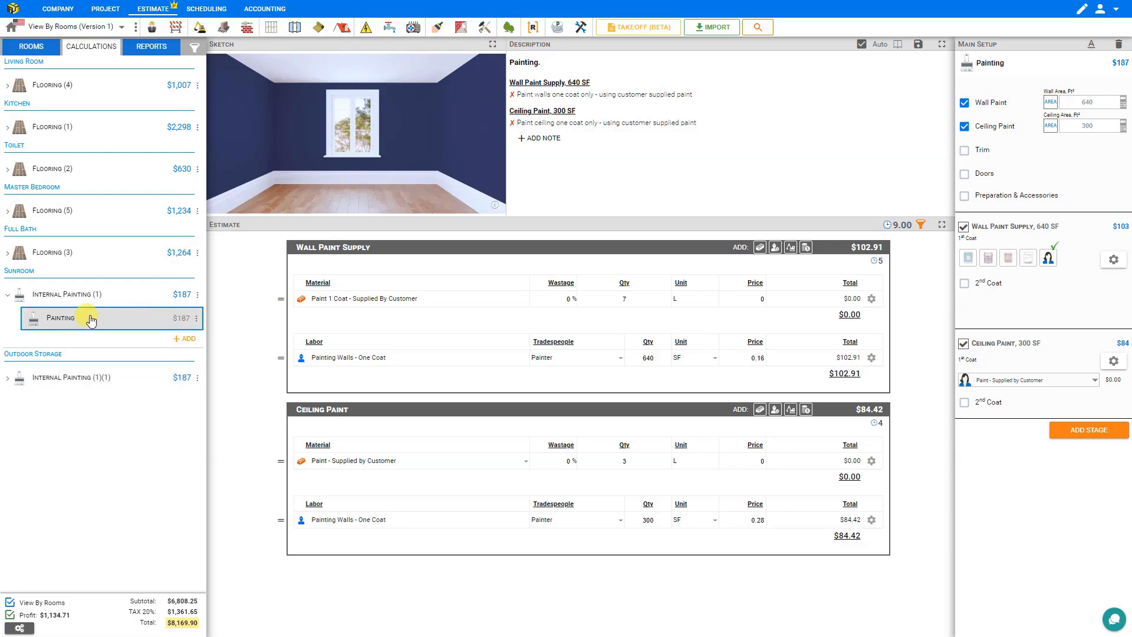
Step: Replace the Sunroom walls entry with Outdoor Storage's 640 ft² walls in the painting's wall area
{"action": "left_click", "coordinate": [102, 384]}
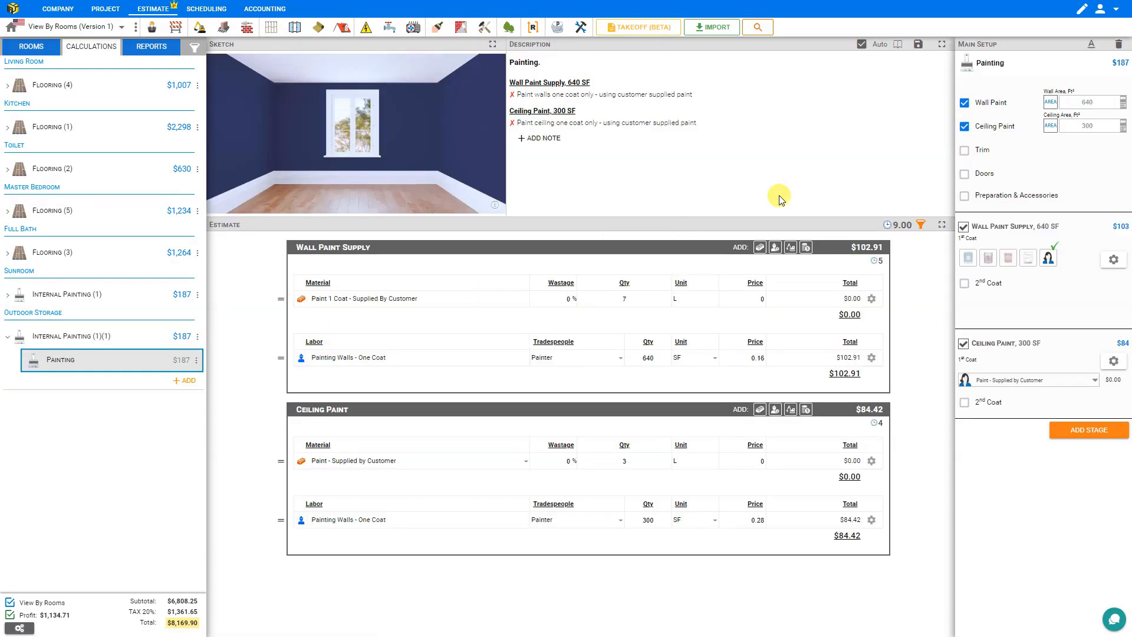
{"action": "left_click", "coordinate": [1124, 107]}
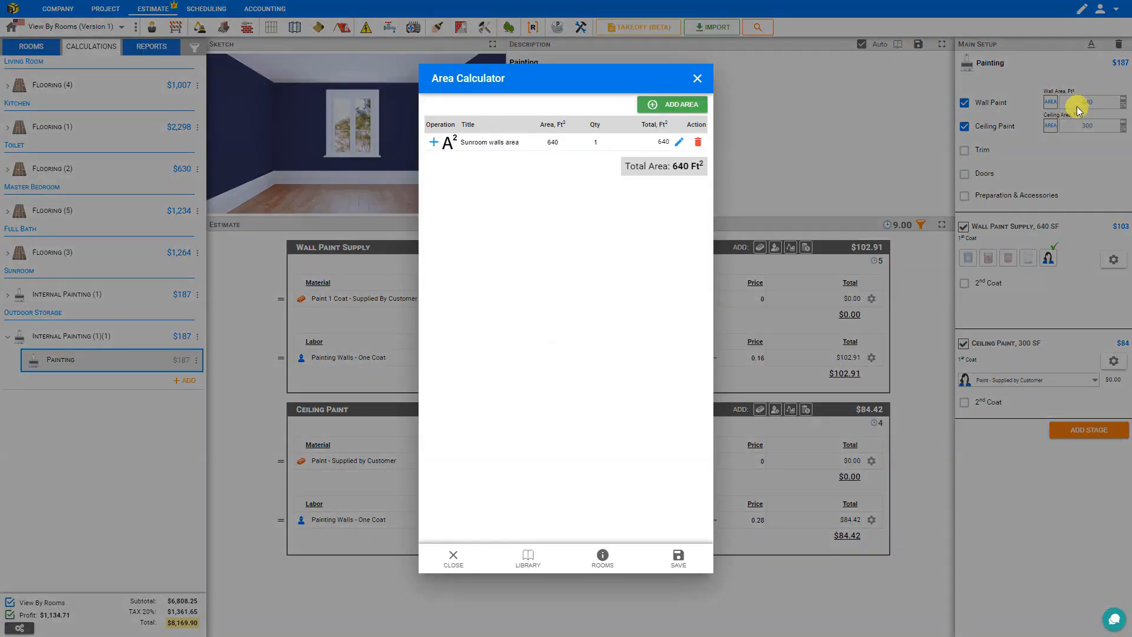
{"action": "left_click", "coordinate": [578, 142]}
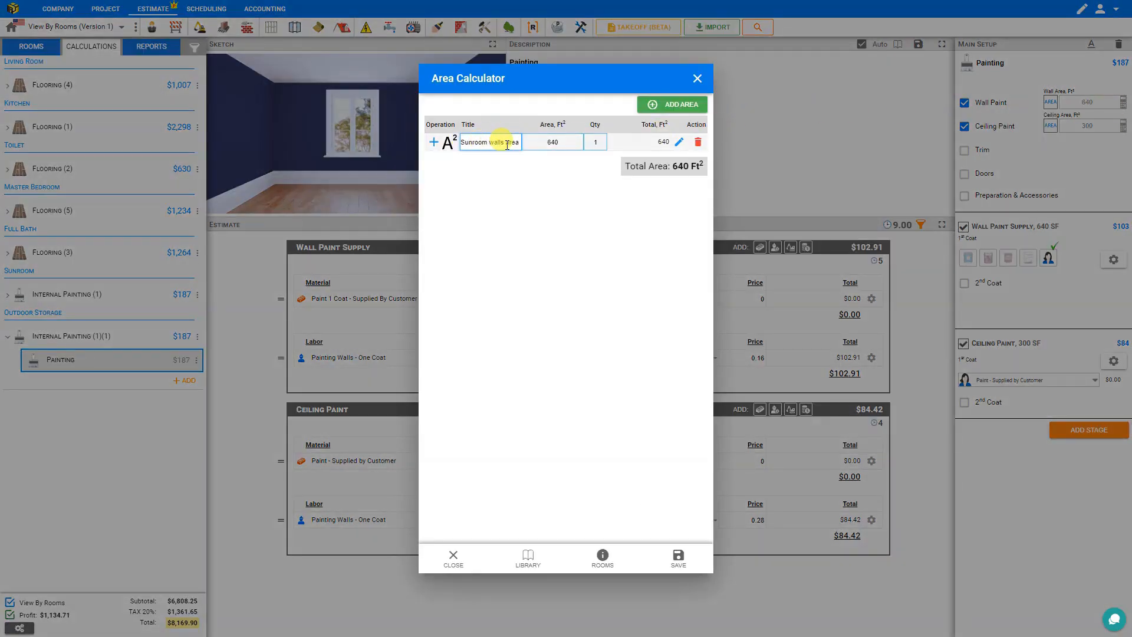
{"action": "left_click", "coordinate": [700, 143]}
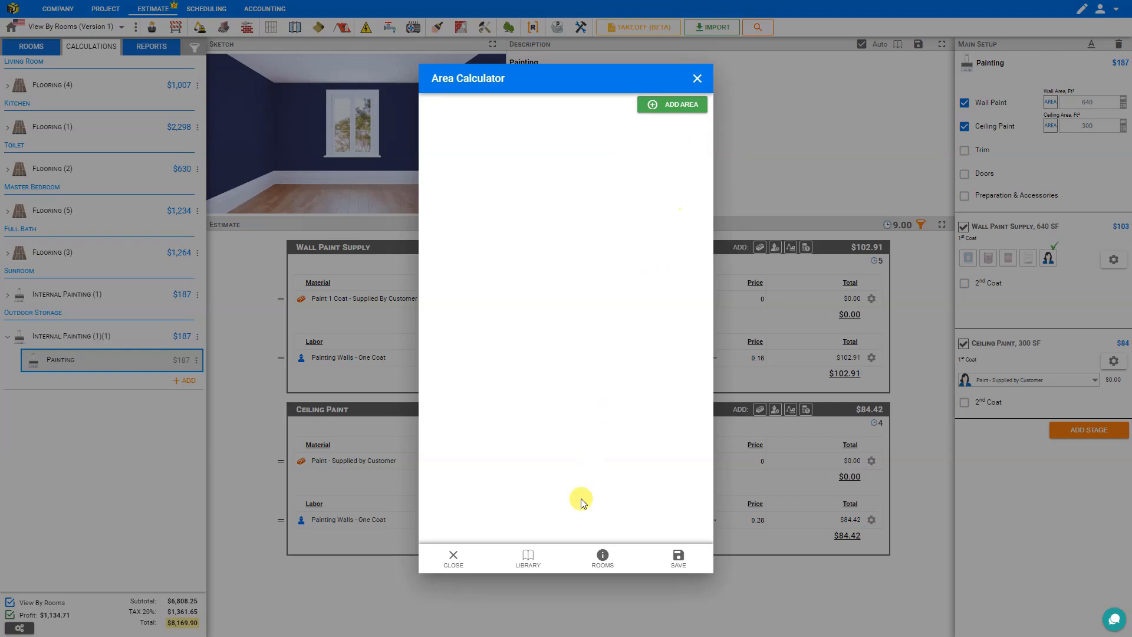
{"action": "left_click", "coordinate": [604, 560]}
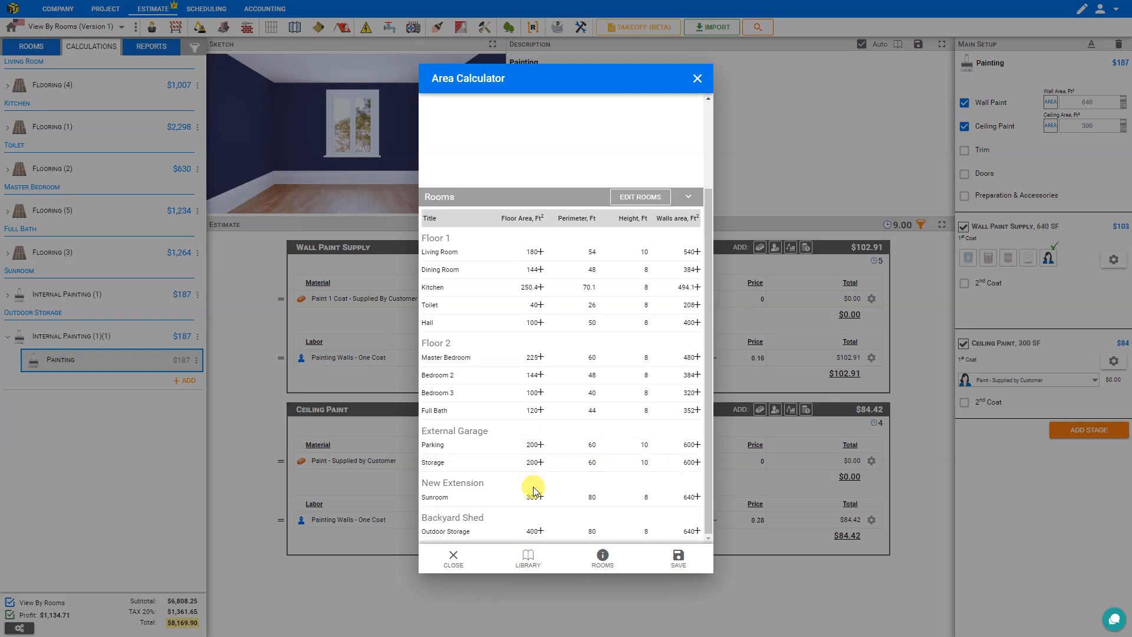
{"action": "left_click", "coordinate": [697, 531]}
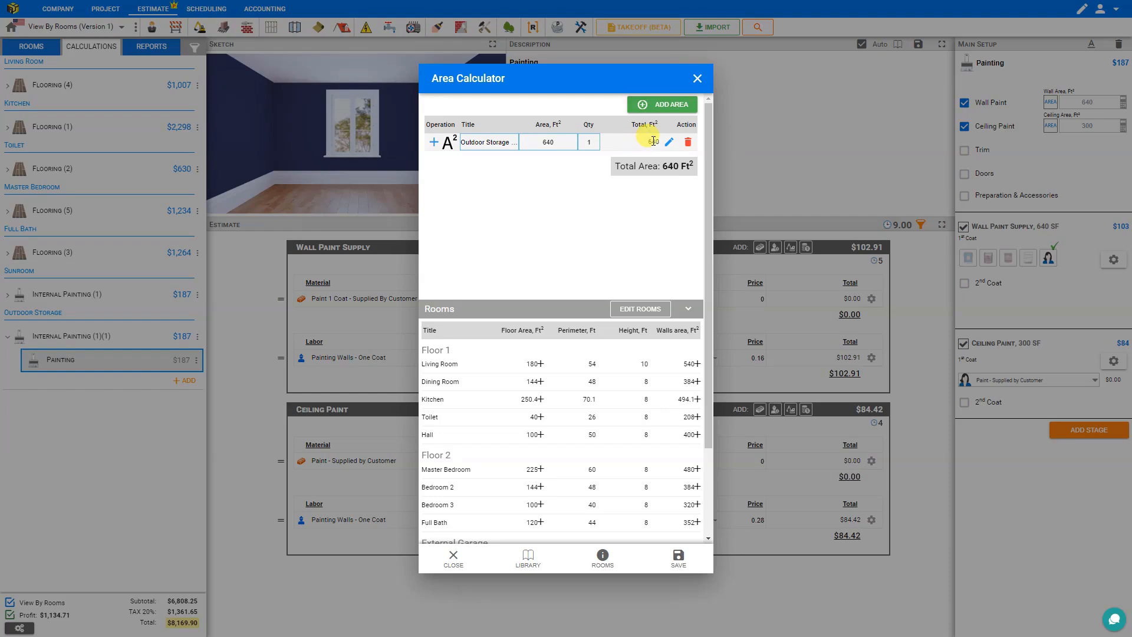
{"action": "left_click", "coordinate": [681, 560]}
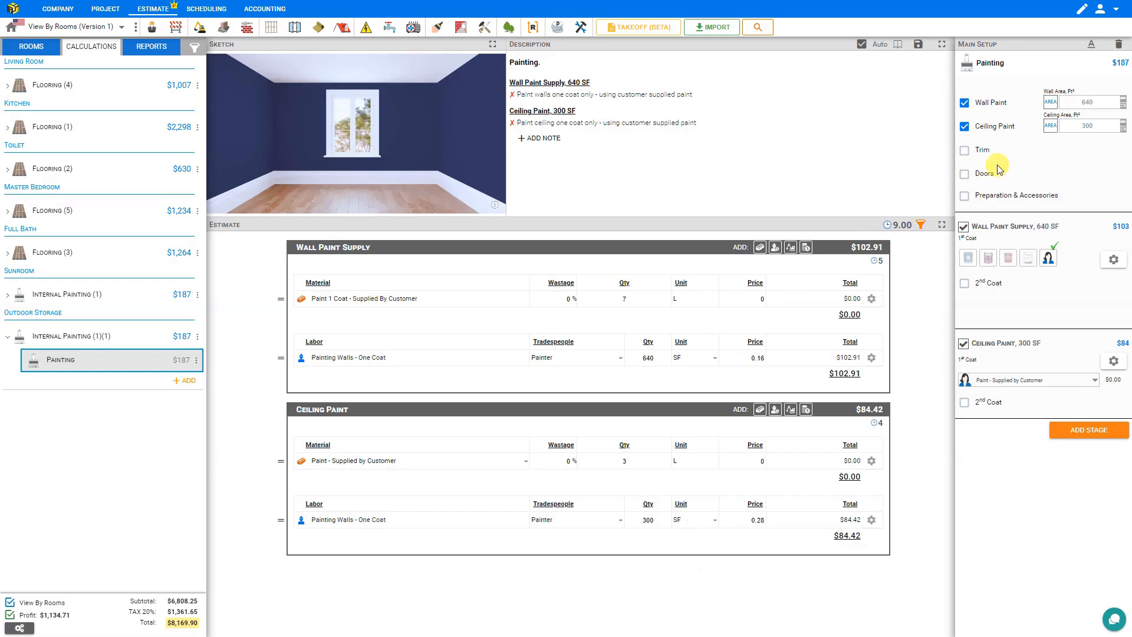
Step: Swap the ceiling area's Sunroom entry for Outdoor Storage's 400 sq ft, making ceiling paint $112.56
{"action": "left_click", "coordinate": [1124, 126]}
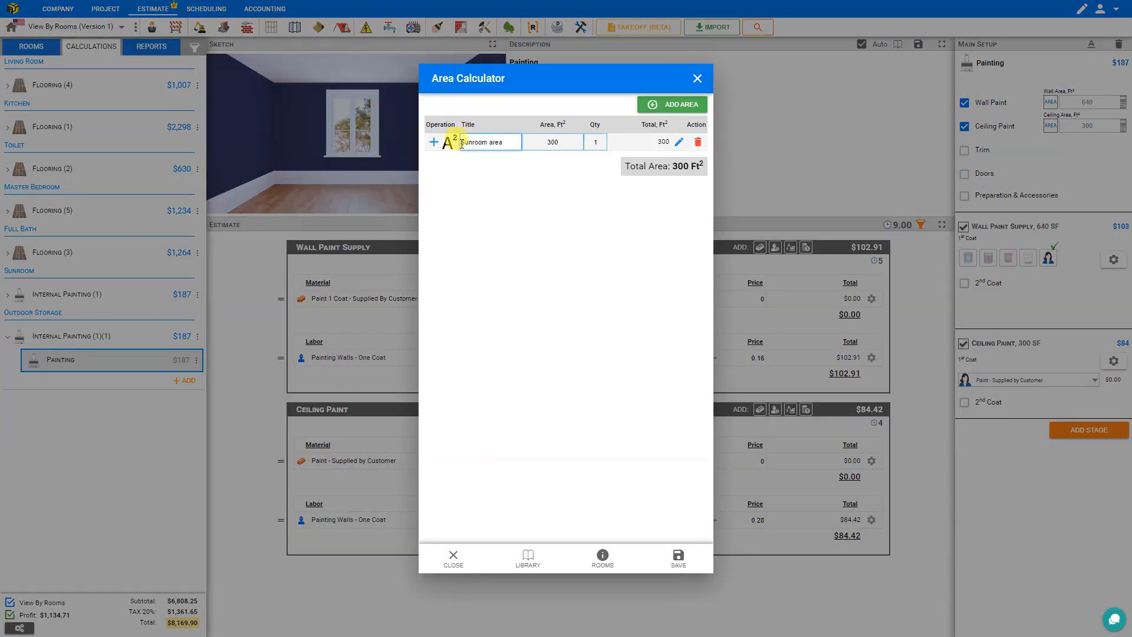
{"action": "left_click", "coordinate": [698, 144]}
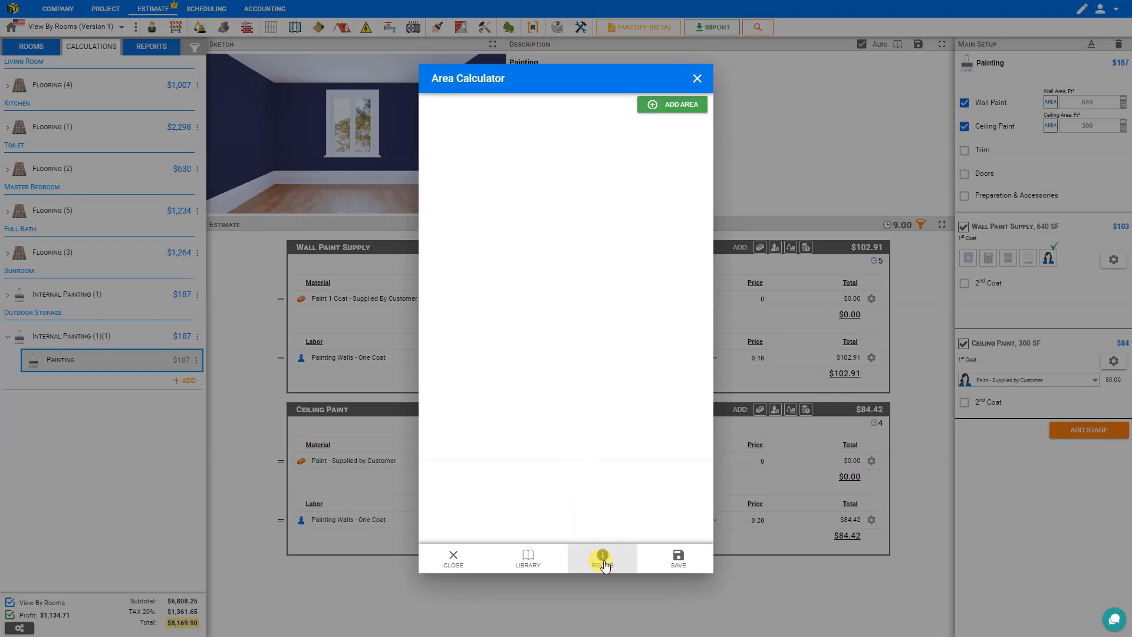
{"action": "left_click", "coordinate": [603, 557]}
{"action": "scroll", "coordinate": [555, 416], "scroll_direction": "down", "scroll_amount": 2}
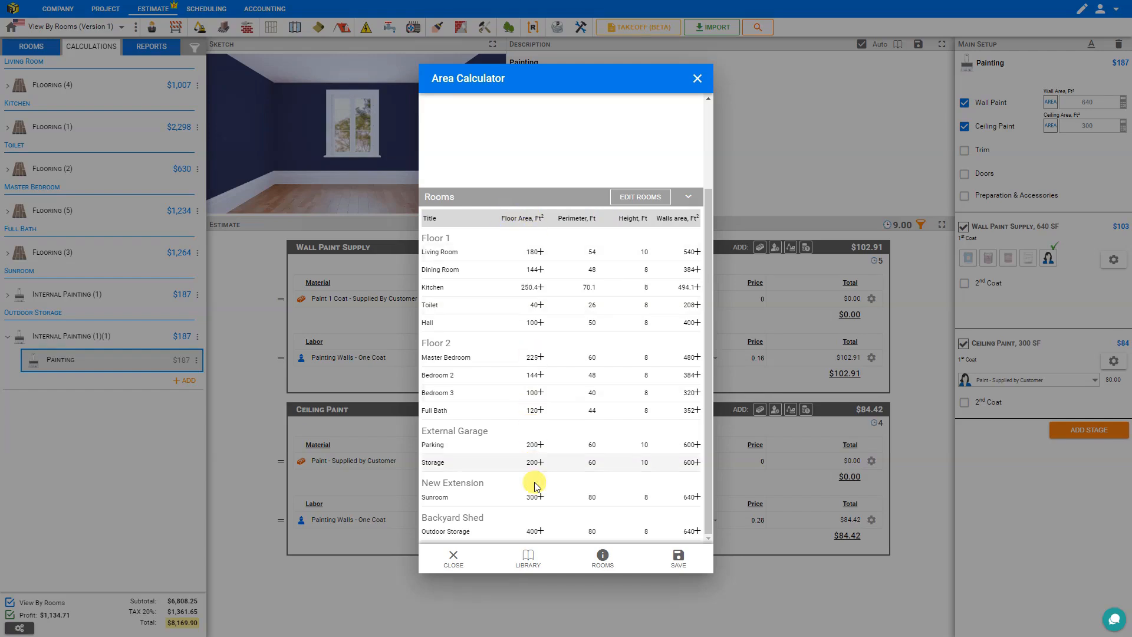
{"action": "left_click", "coordinate": [540, 533]}
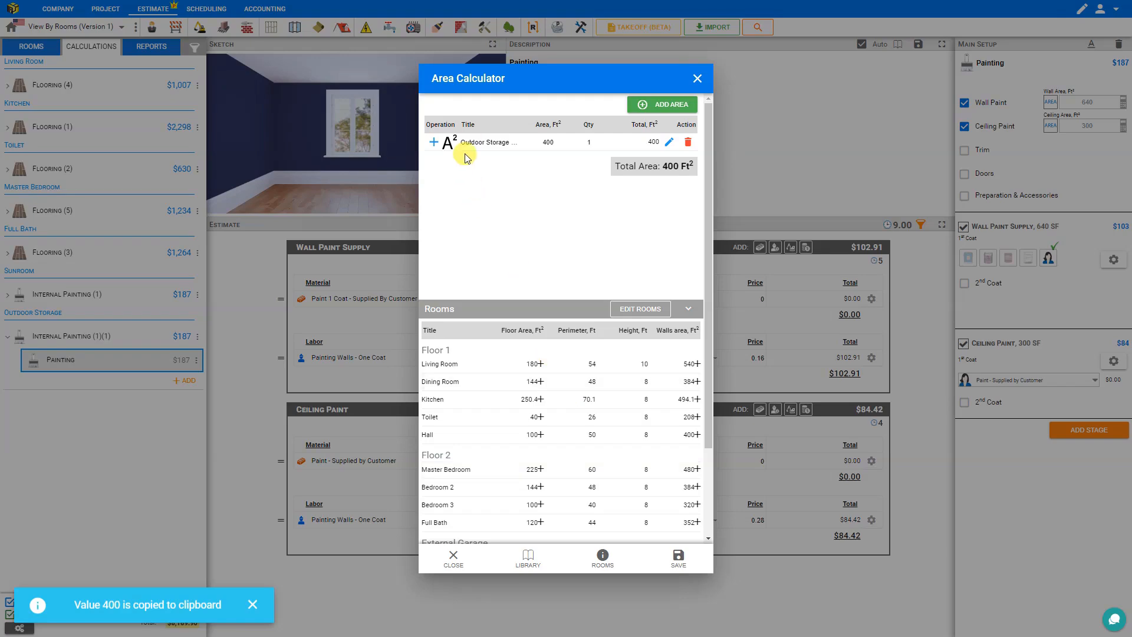
{"action": "left_click", "coordinate": [679, 559]}
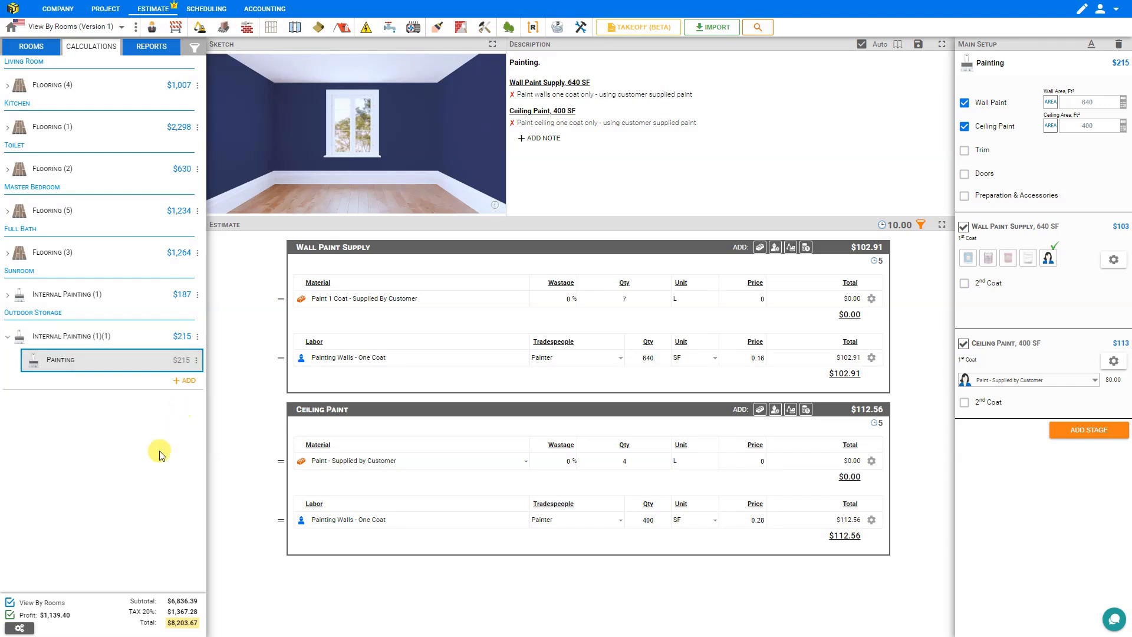
Step: Regroup the estimate by room and open the Quote report
{"action": "left_click", "coordinate": [10, 603]}
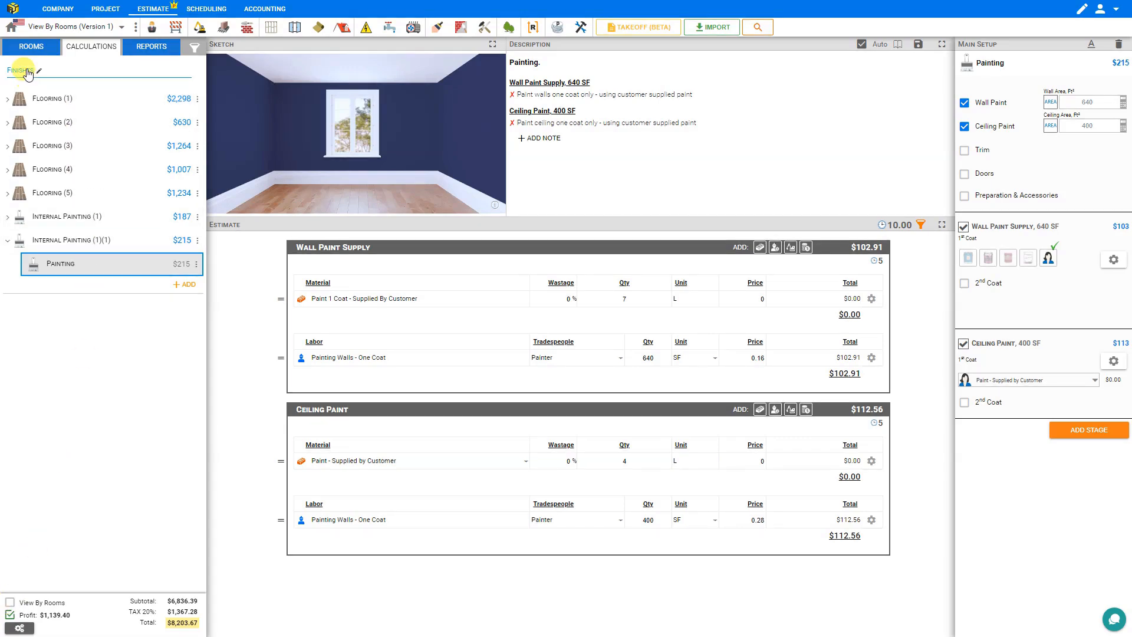
{"action": "left_click", "coordinate": [10, 603]}
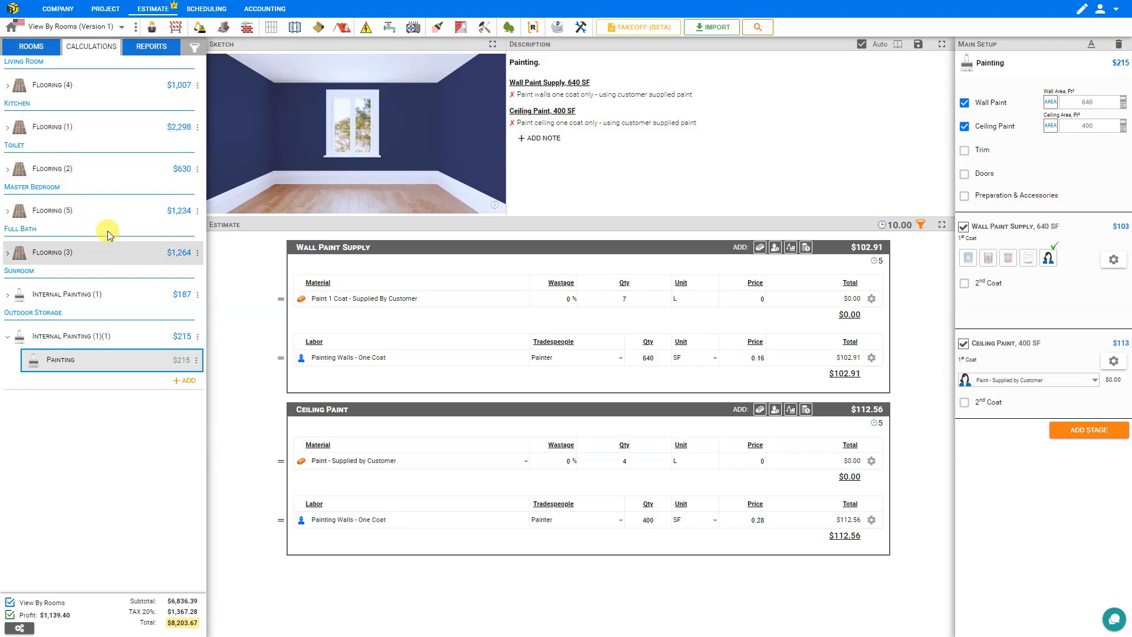
{"action": "left_click", "coordinate": [152, 48]}
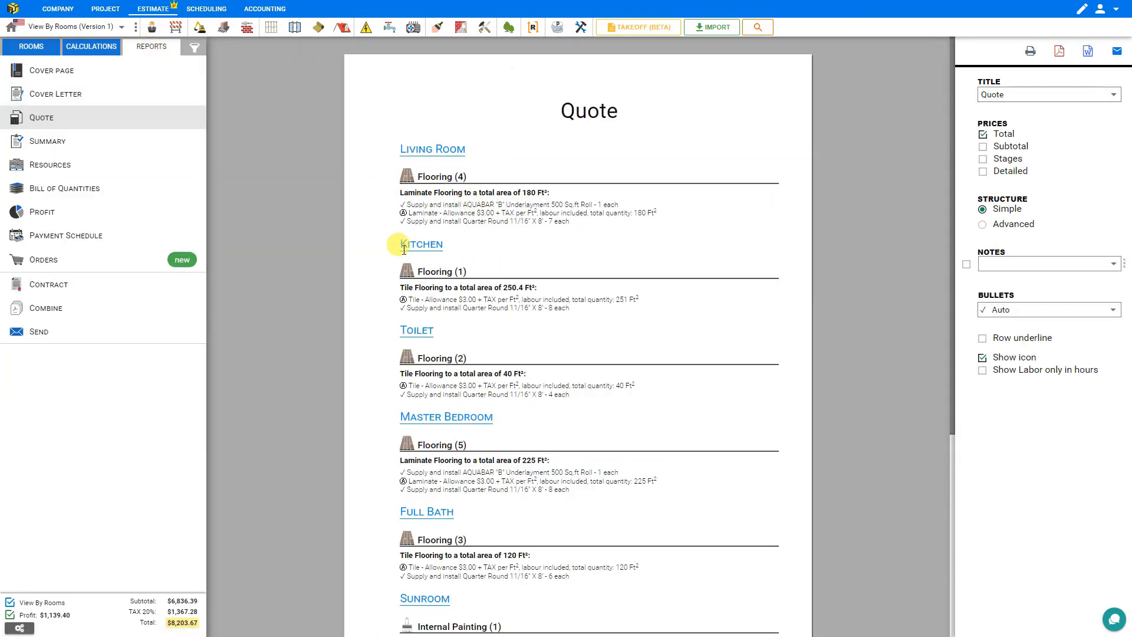
Step: Show per-room subtotals in the Quote, totalling $8,203.67, then go back to Calculations
{"action": "left_click", "coordinate": [983, 147]}
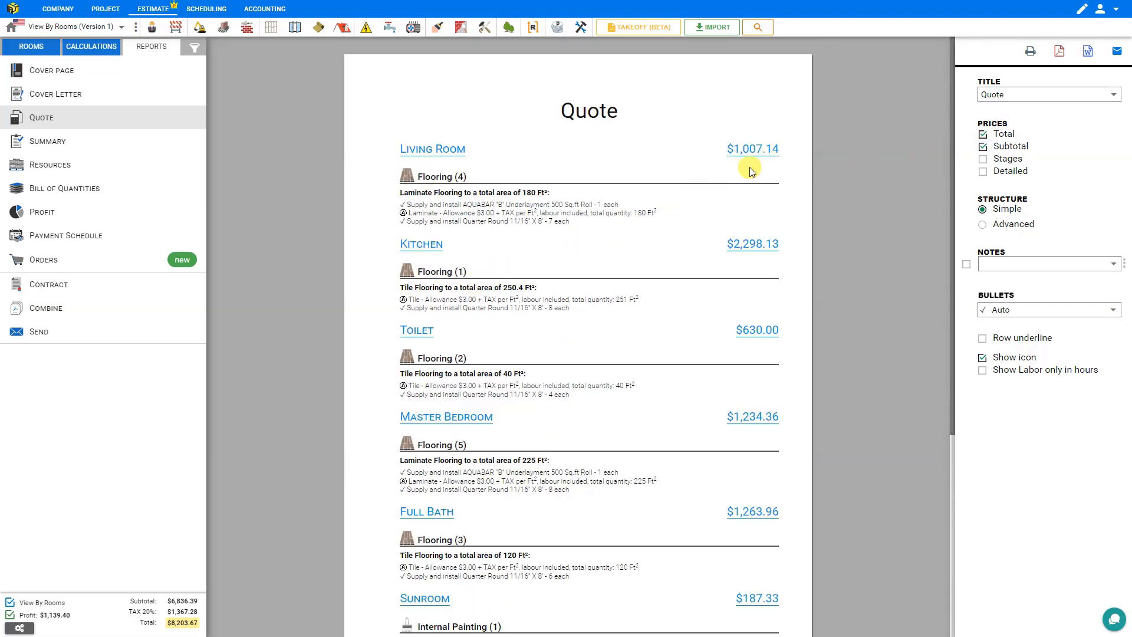
{"action": "scroll", "coordinate": [750, 172], "scroll_direction": "down", "scroll_amount": 5}
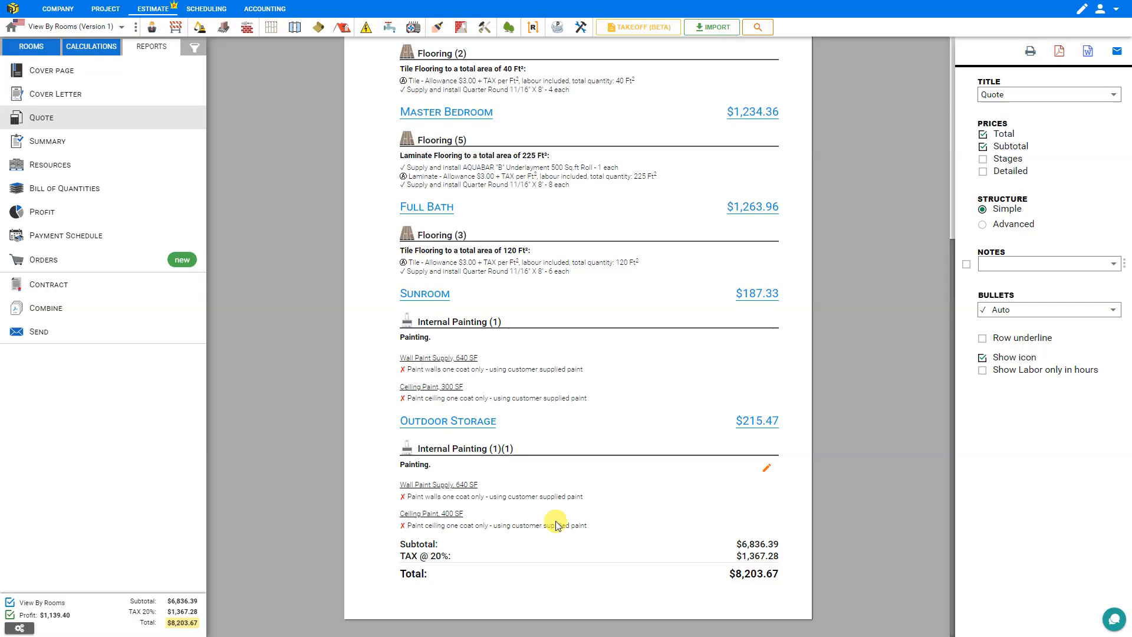
{"action": "left_click", "coordinate": [10, 603]}
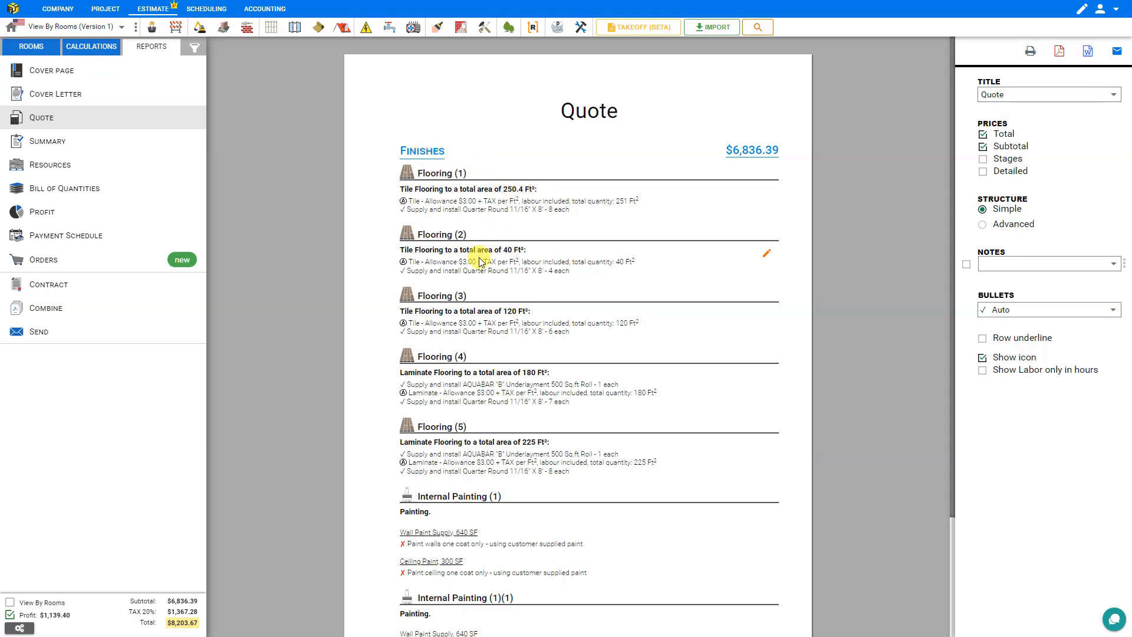
{"action": "scroll", "coordinate": [466, 272], "scroll_direction": "down", "scroll_amount": 2}
{"action": "left_click", "coordinate": [10, 603]}
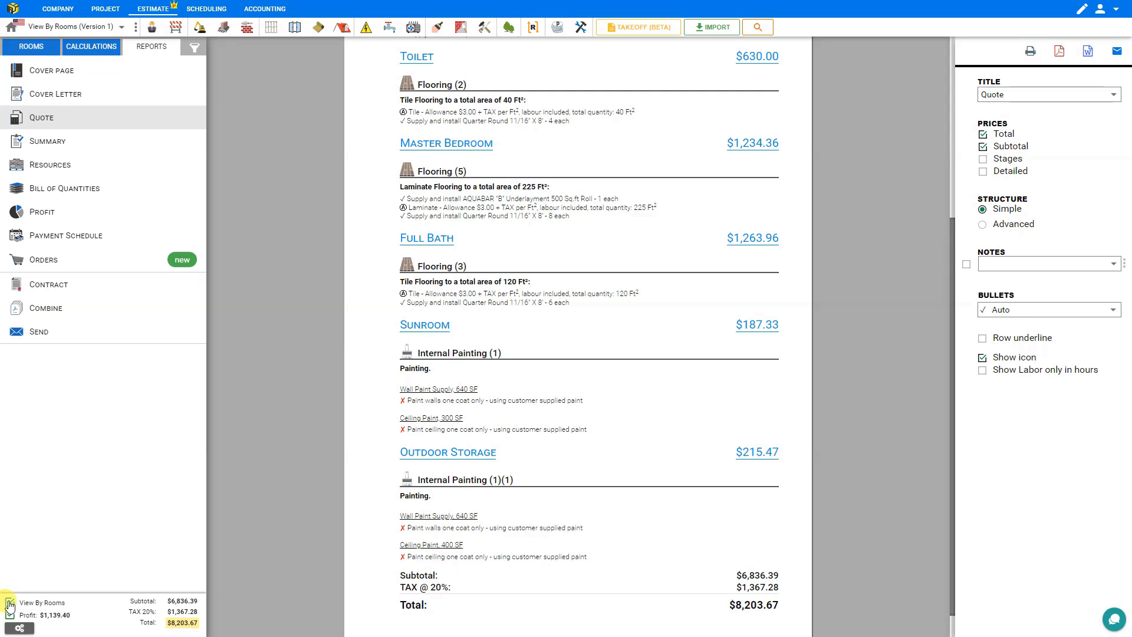
{"action": "left_click", "coordinate": [101, 49]}
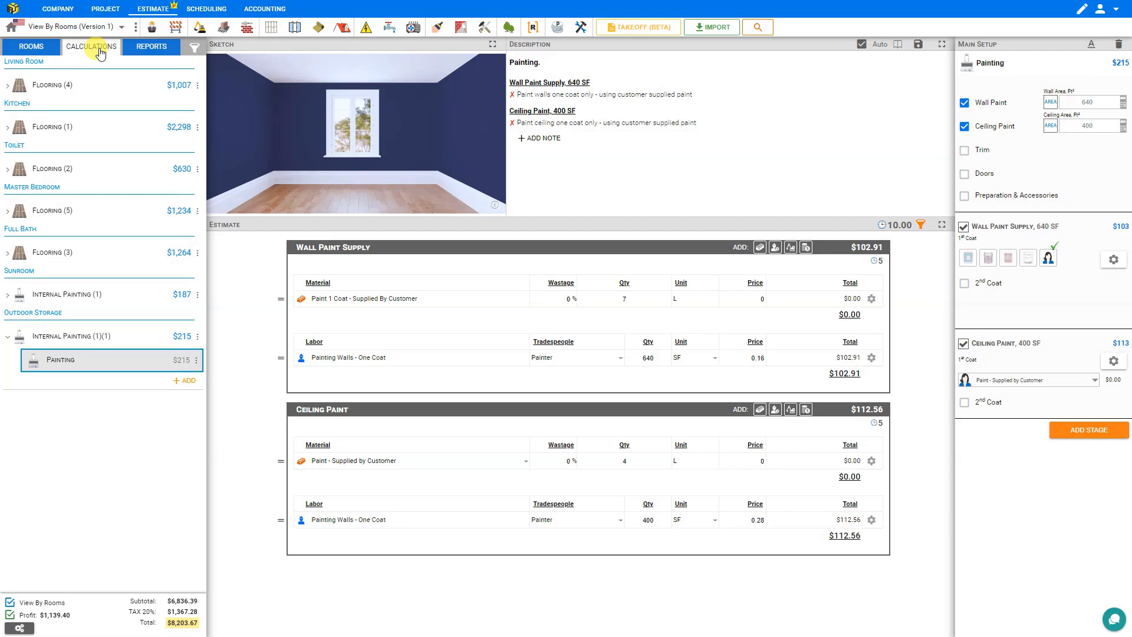
Step: Create an Internal Painting module located in the Kitchen
{"action": "left_click", "coordinate": [440, 29]}
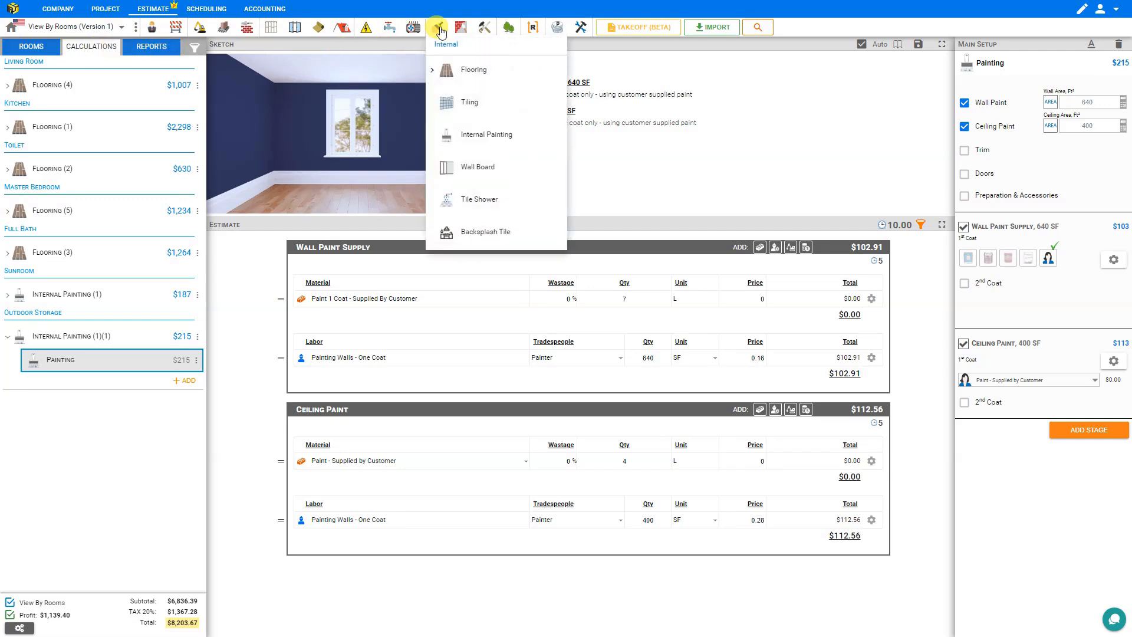
{"action": "left_click", "coordinate": [482, 135]}
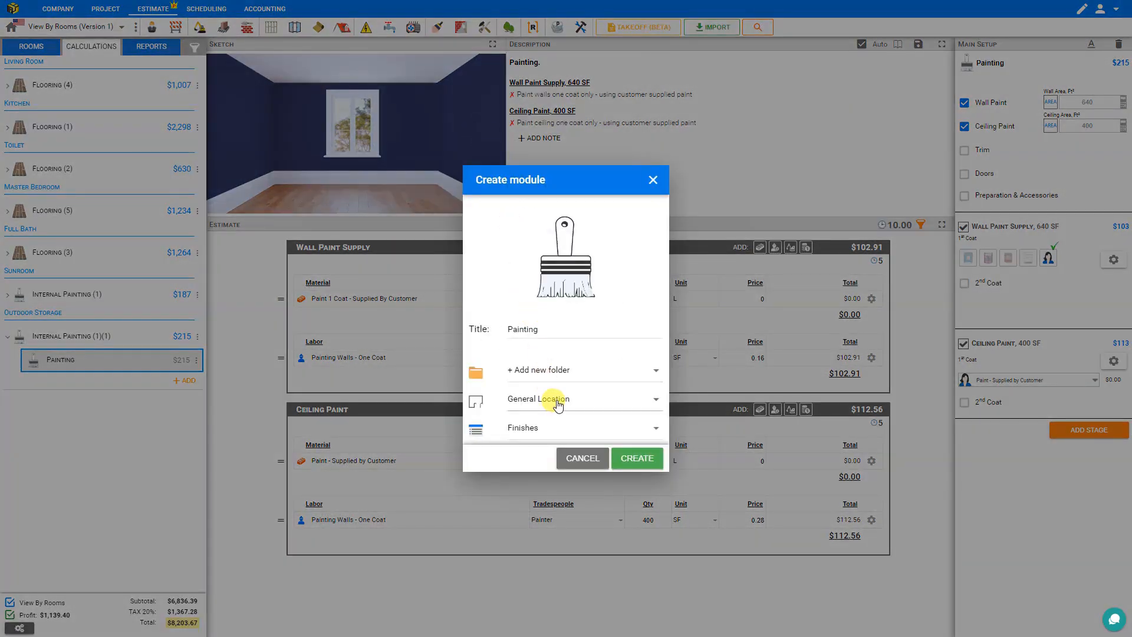
{"action": "left_click", "coordinate": [557, 405]}
{"action": "left_click", "coordinate": [543, 181]}
{"action": "left_click", "coordinate": [634, 459]}
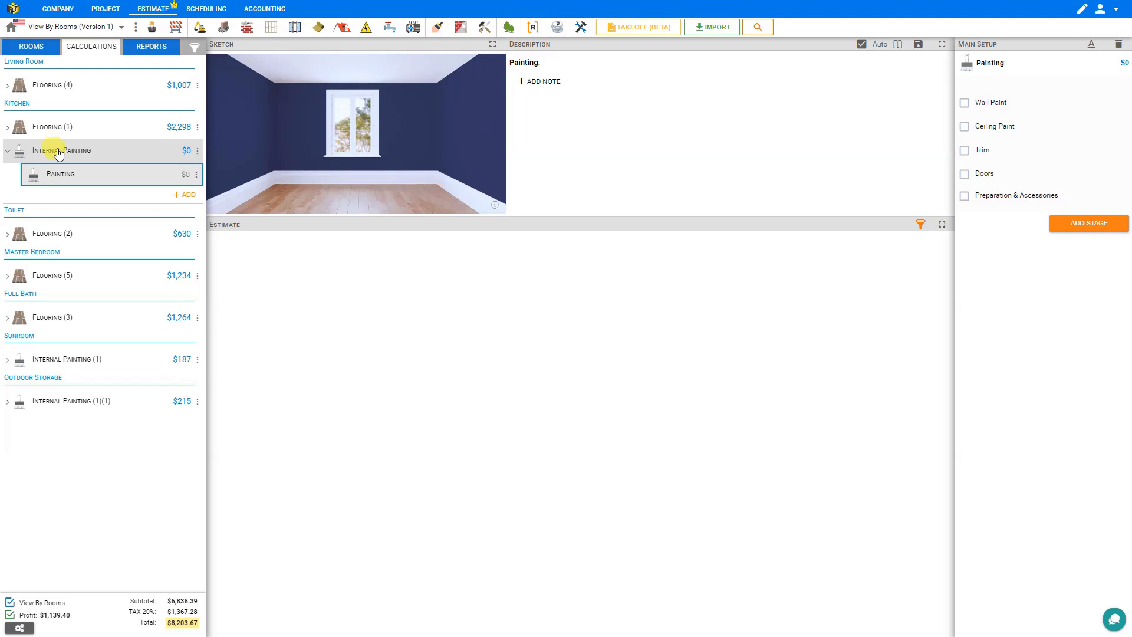
Step: Include wall paint sized to the Kitchen's 494.1 sq ft wall area from the Area Calculator
{"action": "left_click", "coordinate": [966, 105]}
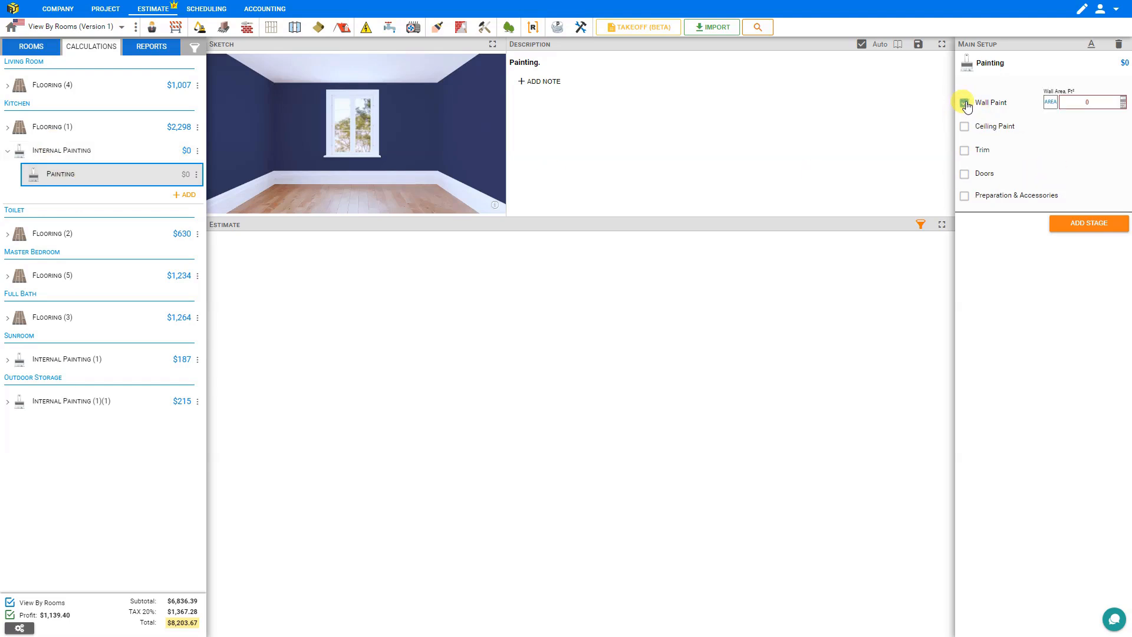
{"action": "left_click", "coordinate": [1124, 105]}
{"action": "left_click", "coordinate": [602, 558]}
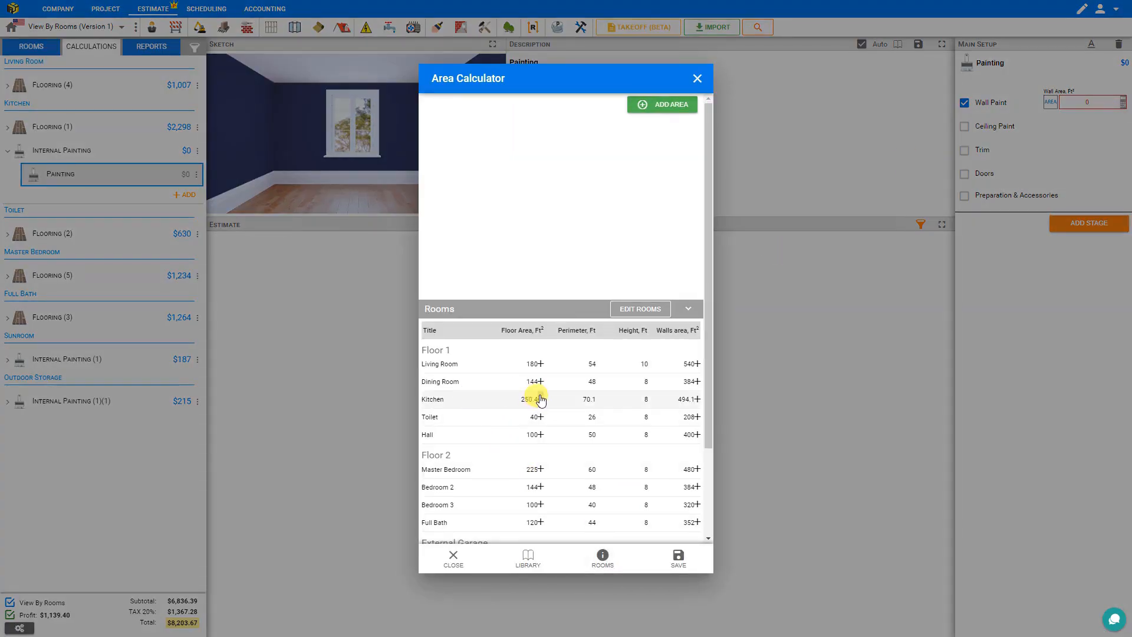
{"action": "left_click", "coordinate": [697, 399]}
{"action": "left_click", "coordinate": [679, 556]}
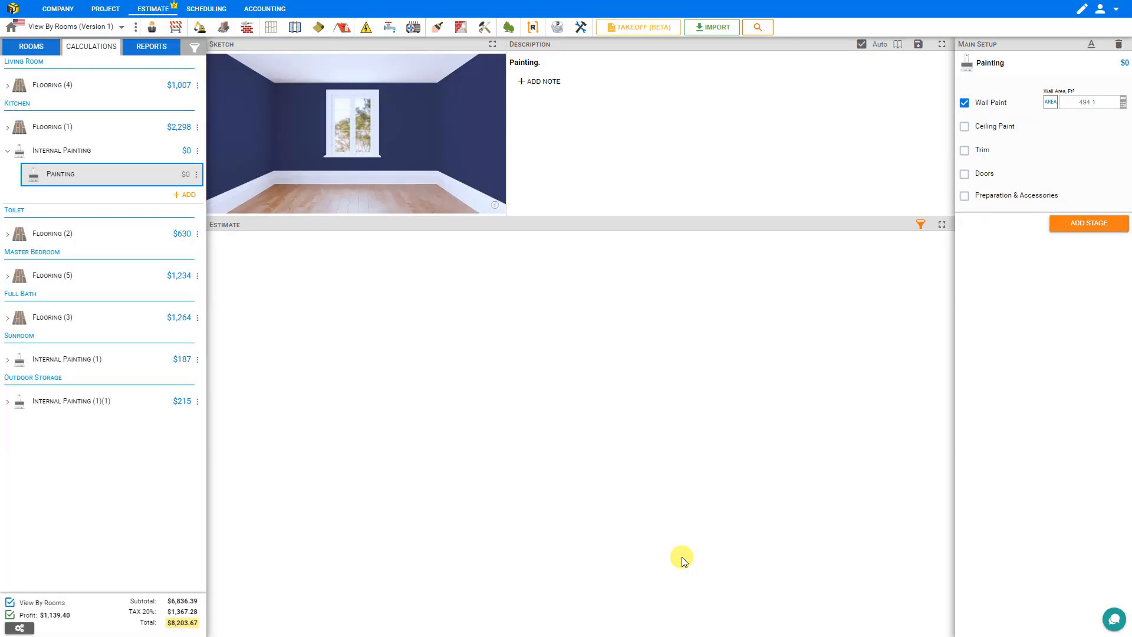
Step: In the Quote report, show a price per stage with a detailed cost-category breakdown
{"action": "left_click", "coordinate": [152, 48]}
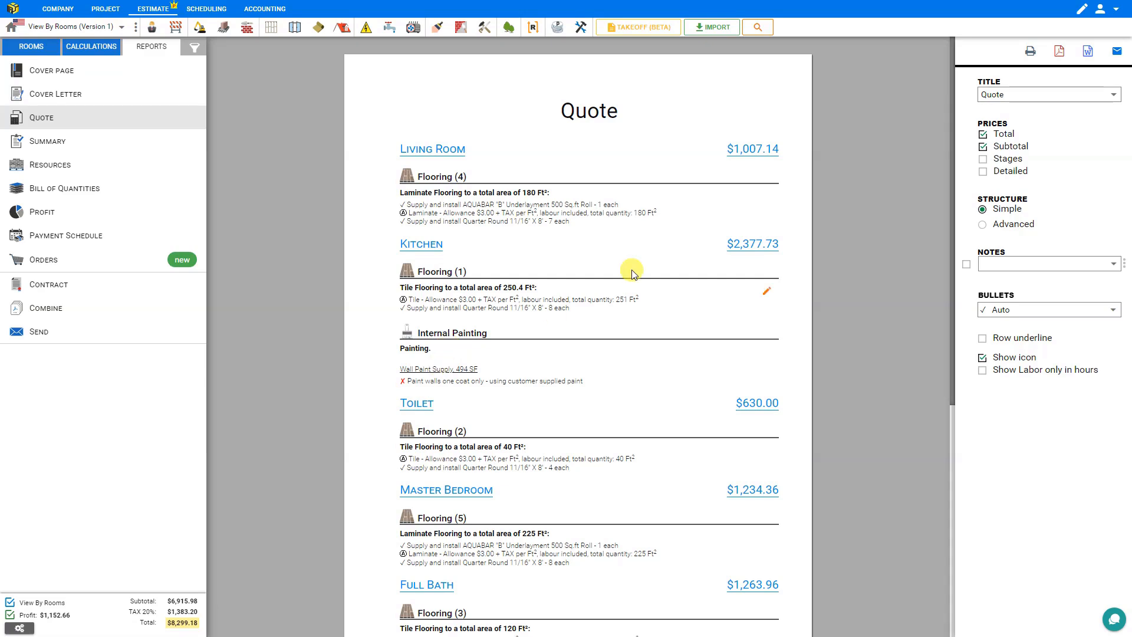
{"action": "left_click", "coordinate": [983, 161]}
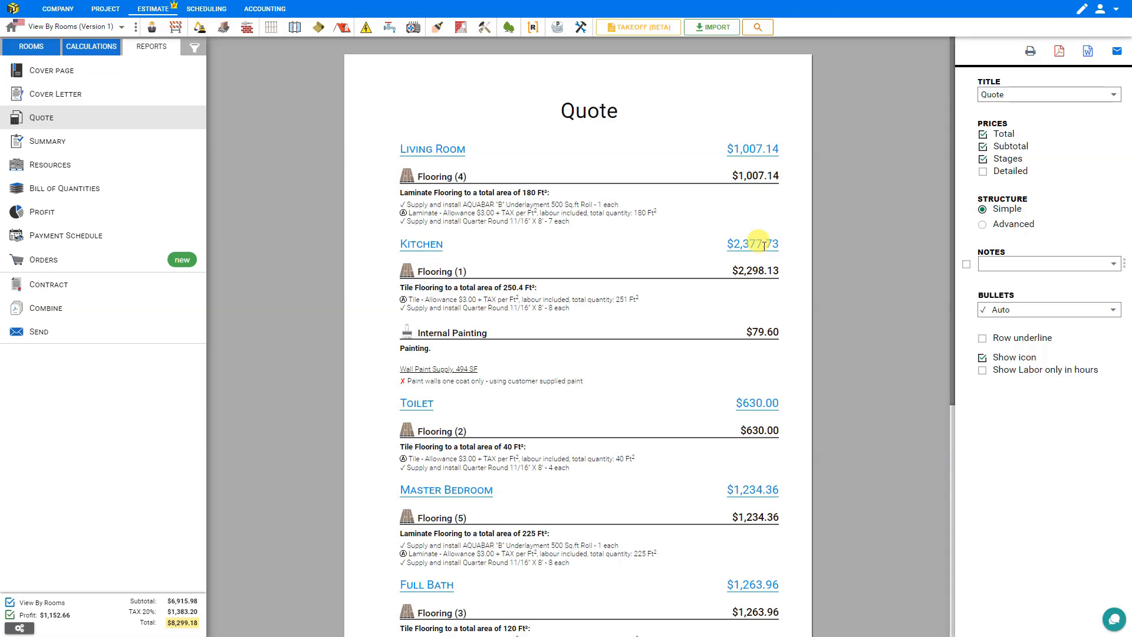
{"action": "left_click", "coordinate": [982, 175]}
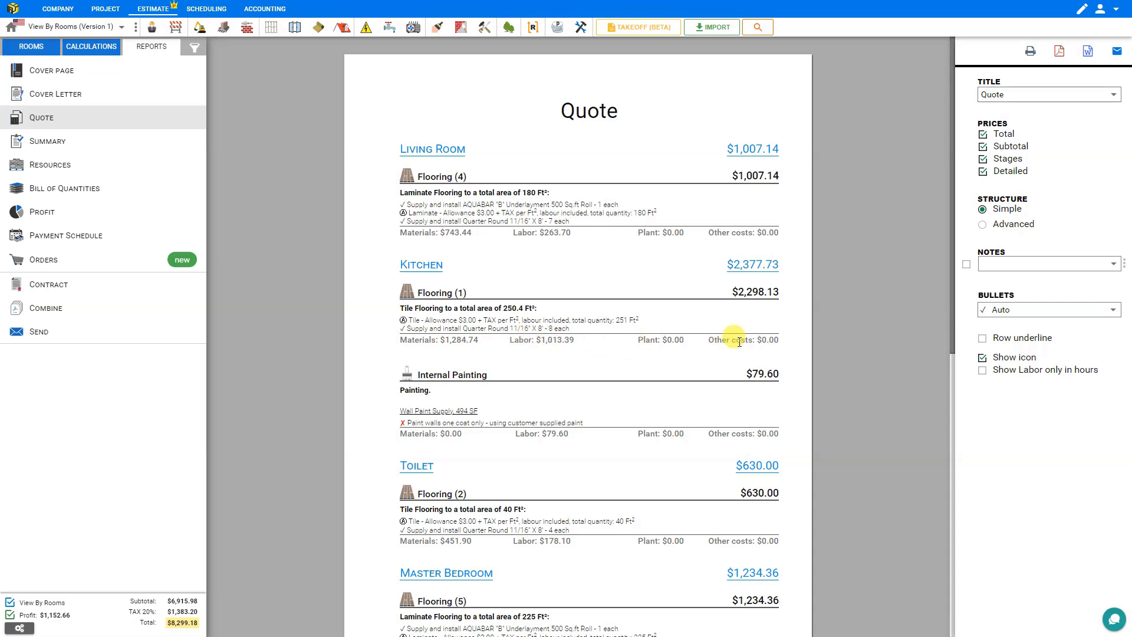
Step: Try the Advanced structure, toggling descriptions, materials, labor tables and price columns off and on
{"action": "left_click", "coordinate": [983, 225]}
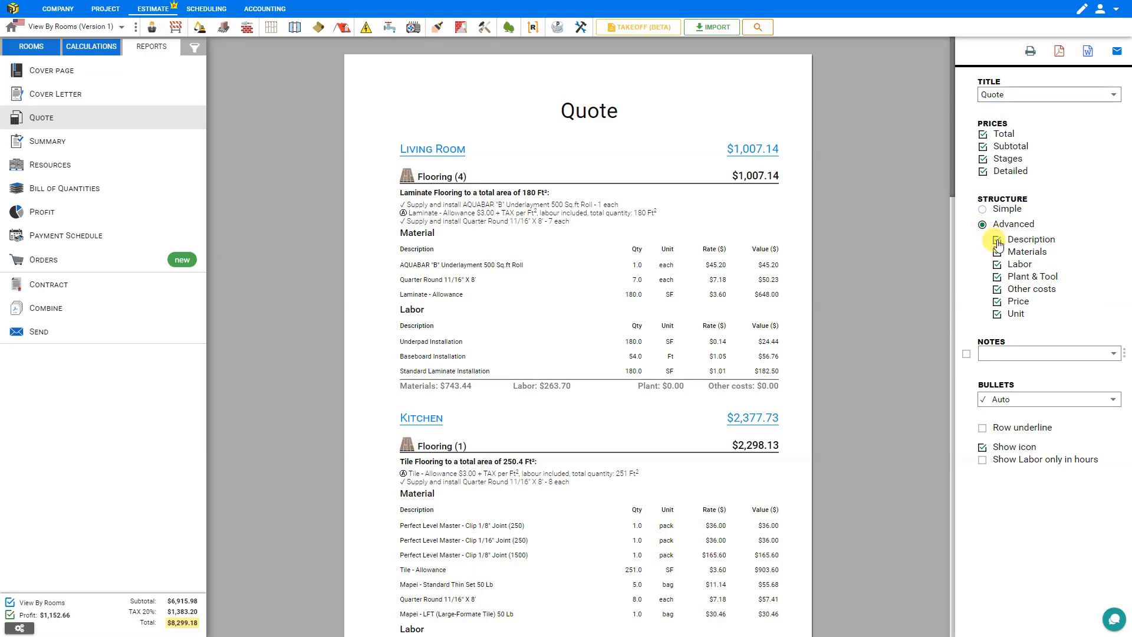
{"action": "left_click", "coordinate": [997, 242]}
{"action": "left_click", "coordinate": [997, 242]}
{"action": "left_click", "coordinate": [997, 253]}
{"action": "left_click", "coordinate": [997, 254]}
{"action": "left_click", "coordinate": [997, 266]}
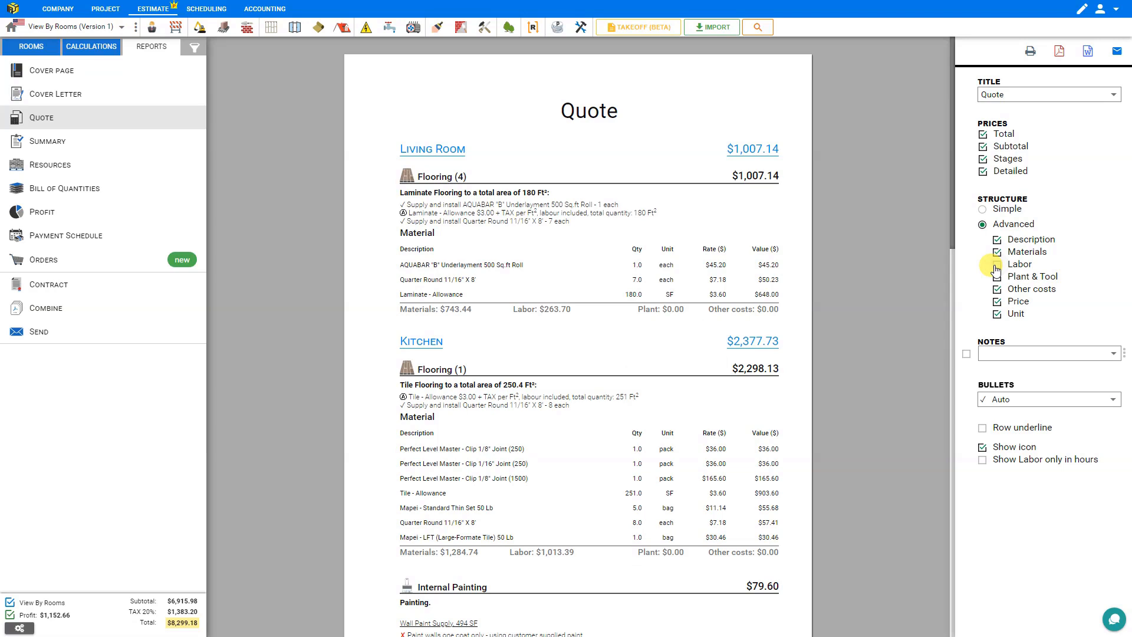
{"action": "left_click", "coordinate": [996, 266]}
{"action": "left_click", "coordinate": [996, 303]}
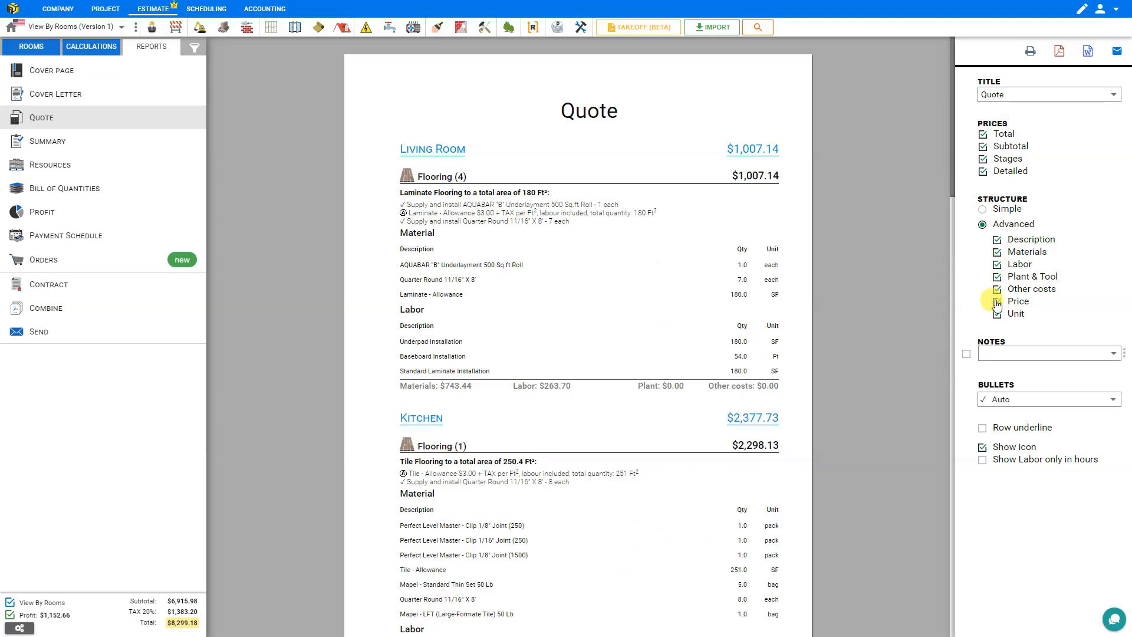
{"action": "left_click", "coordinate": [997, 302]}
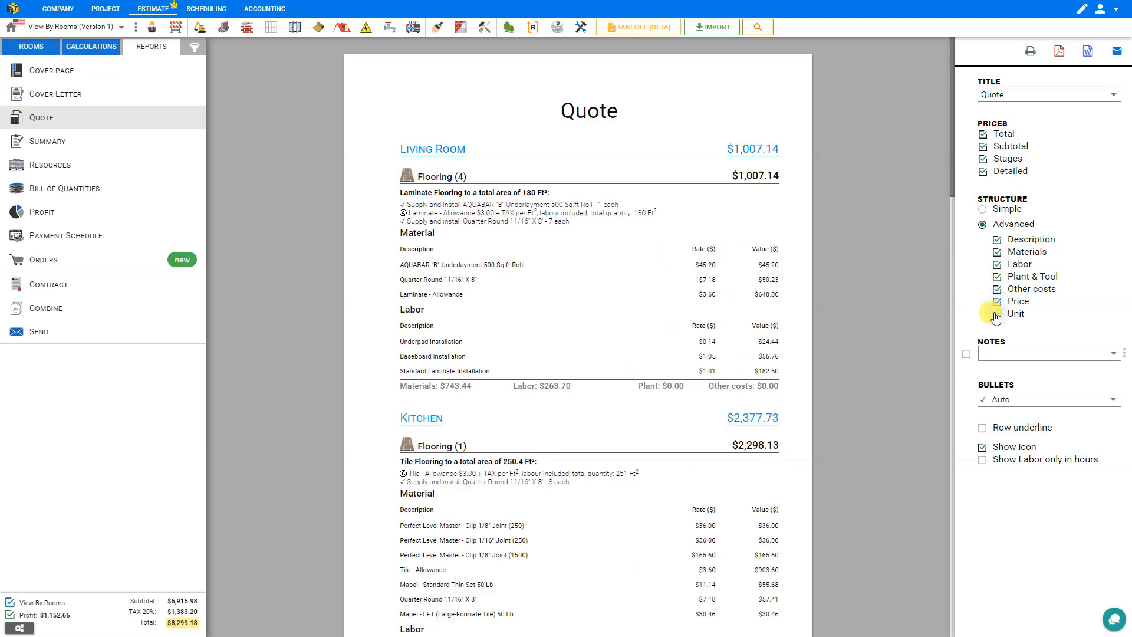
Step: Return the quote to the Simple structure without the detailed breakdown and review it
{"action": "left_click", "coordinate": [983, 211]}
{"action": "left_click", "coordinate": [983, 172]}
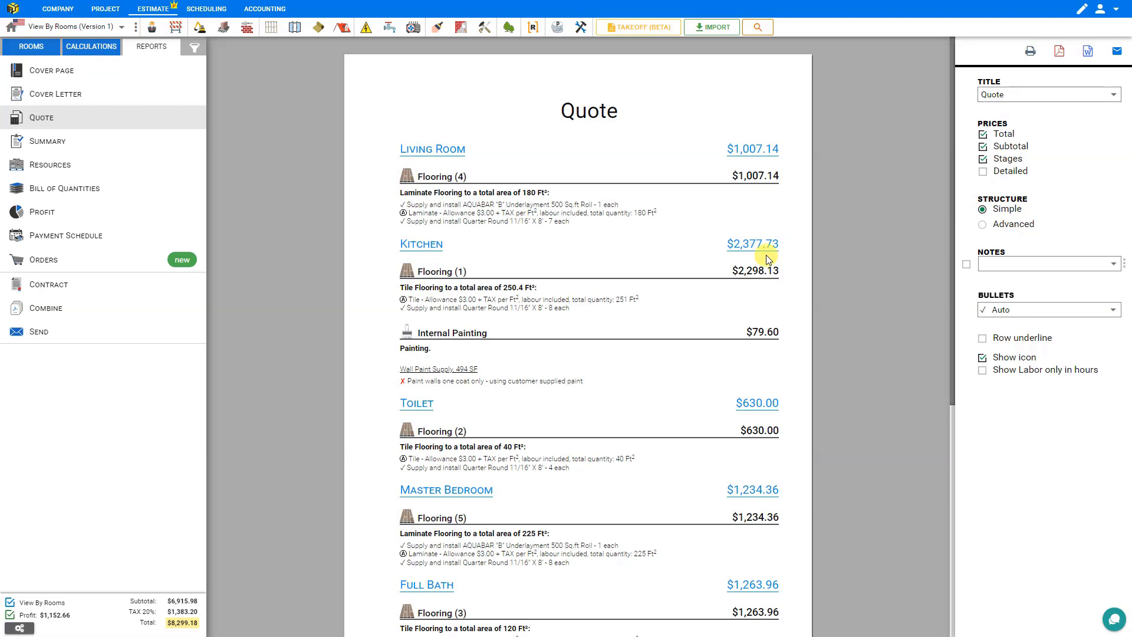
{"action": "scroll", "coordinate": [752, 247], "scroll_direction": "down", "scroll_amount": 6}
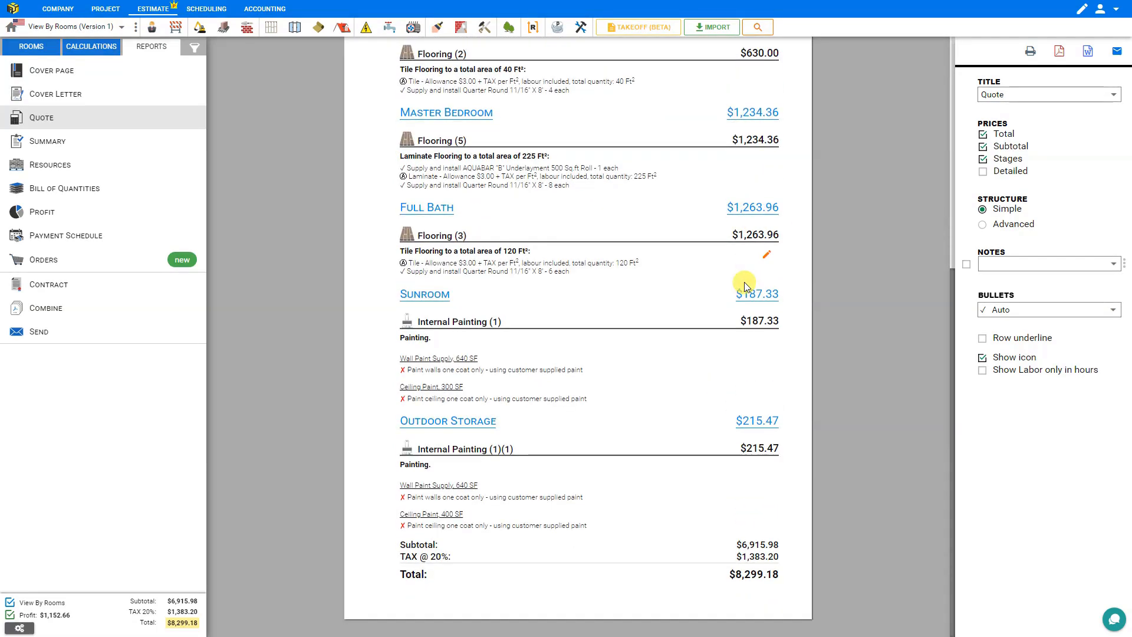